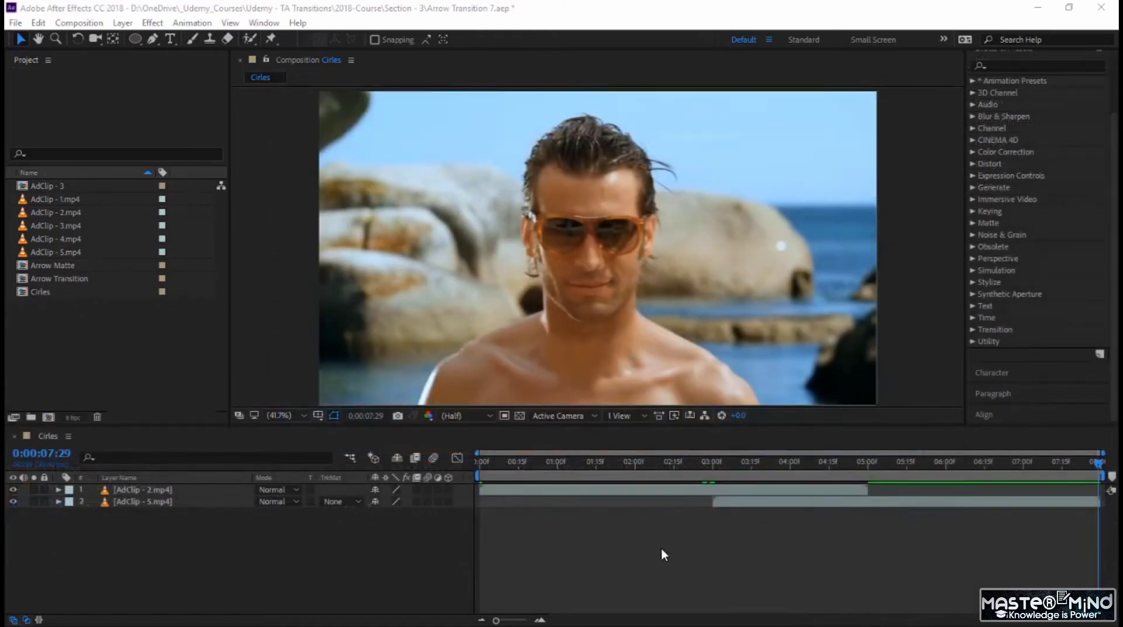
left_click(659, 550)
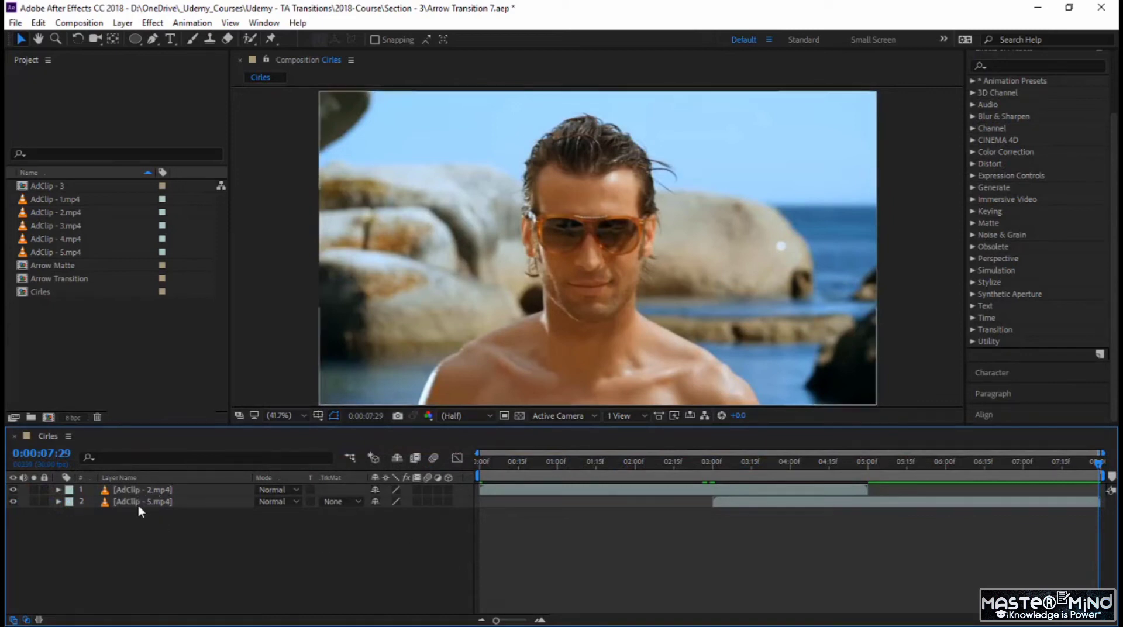
left_click(736, 496)
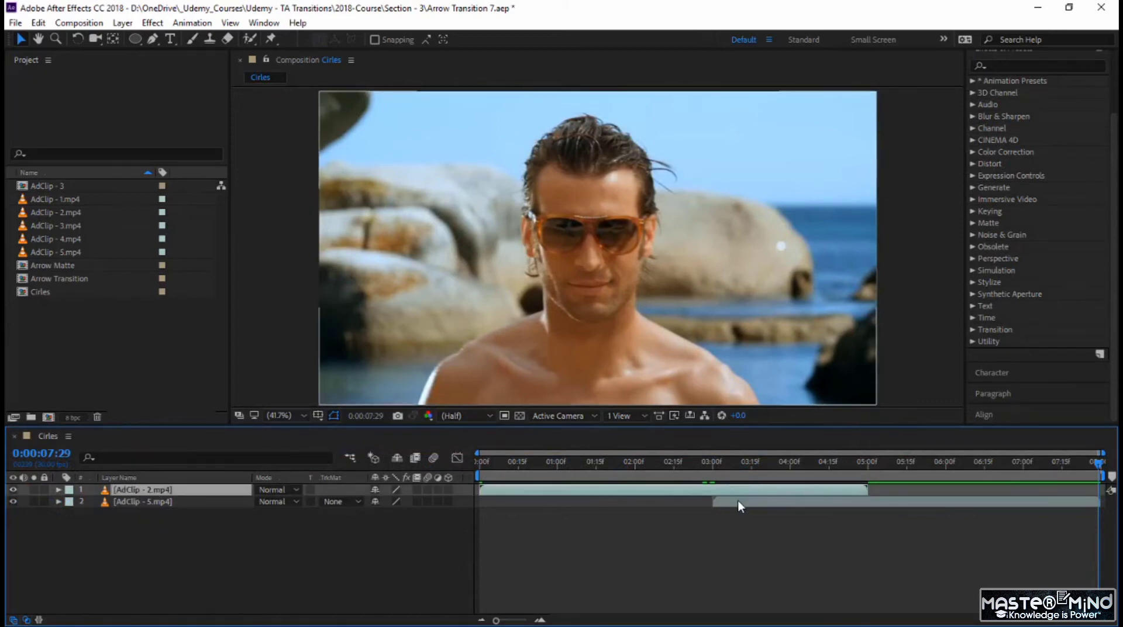
left_click(738, 501)
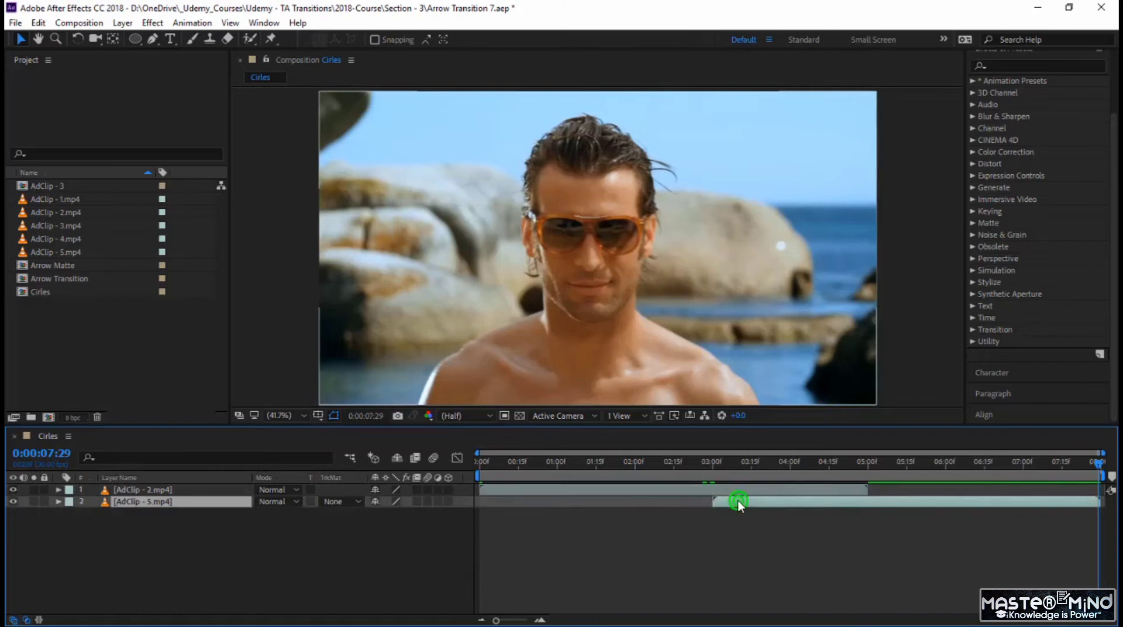
left_click(345, 535)
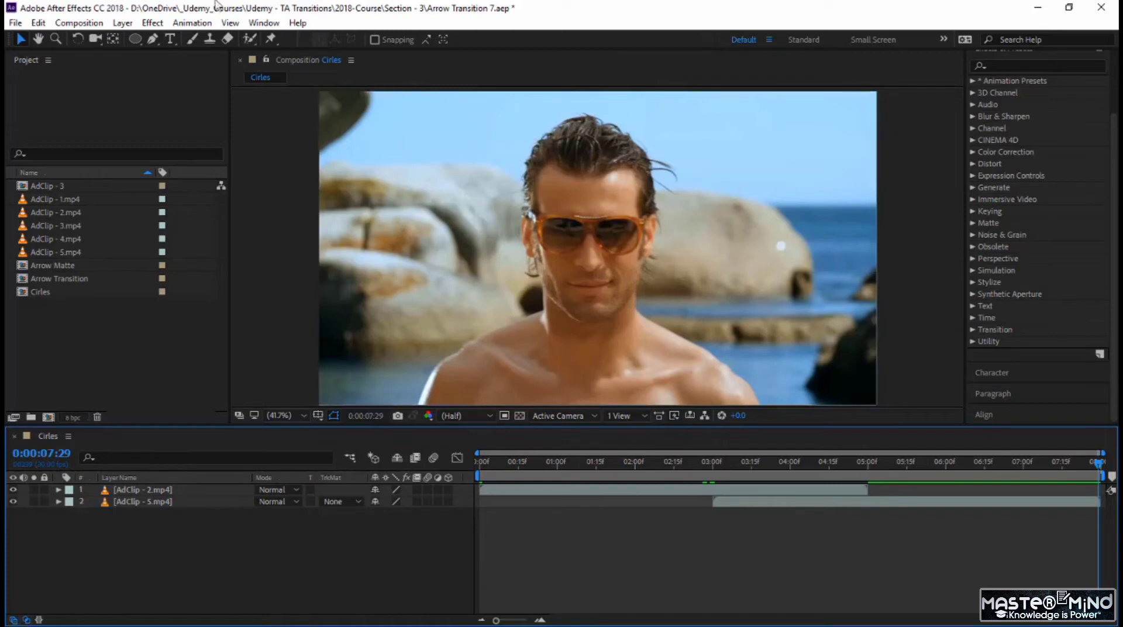
Step: Draw a white, strokeless circle on a new shape layer near the centre of the composition with the Ellipse tool
left_click_drag(138, 39, 194, 69)
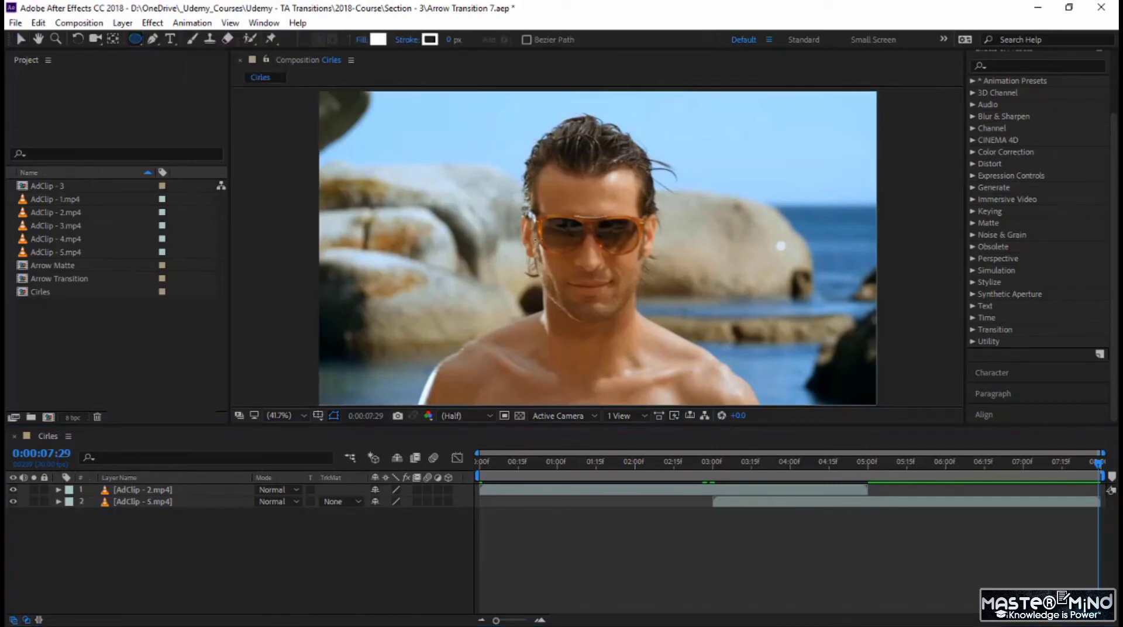
mouse_move(533, 192)
left_mouse_down()
mouse_move(647, 298)
mouse_move(682, 316)
mouse_move(671, 312)
left_mouse_up()
key("shift")
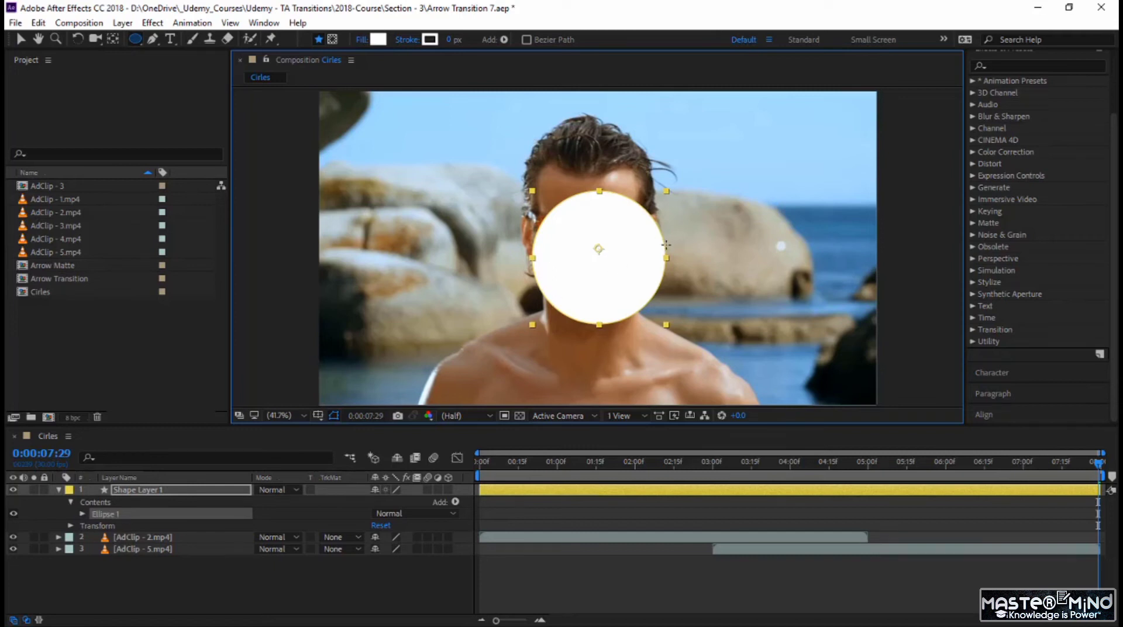
Step: Centre the circle by setting the Position in Ellipse 1's transform properties to 0, 0
left_click(82, 514)
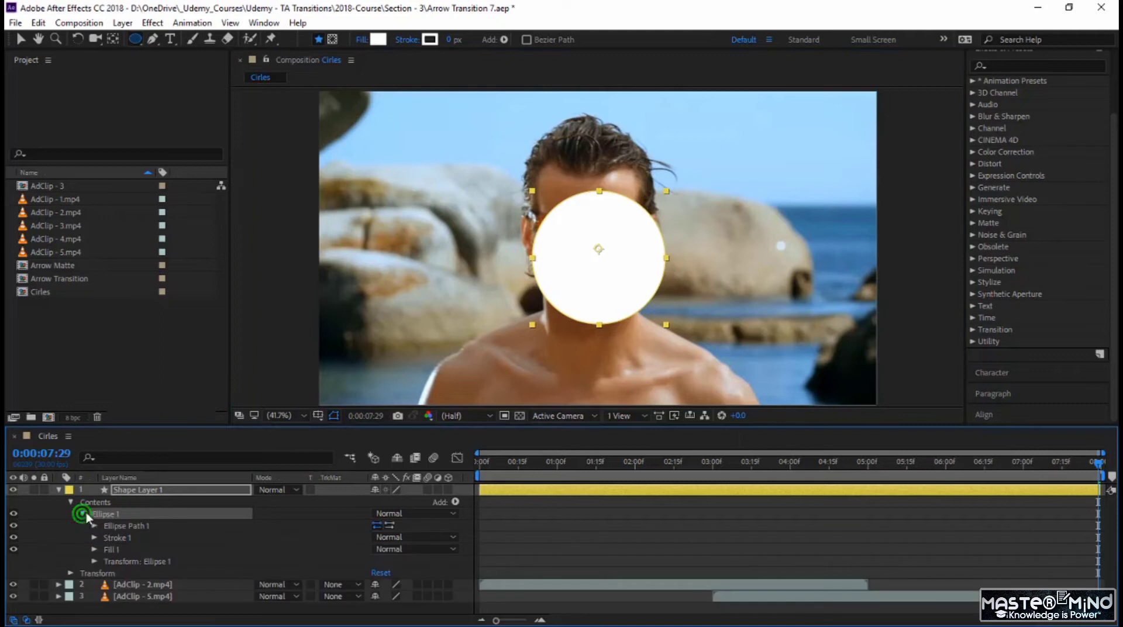
left_click(94, 561)
scroll(251, 560, "down", 2)
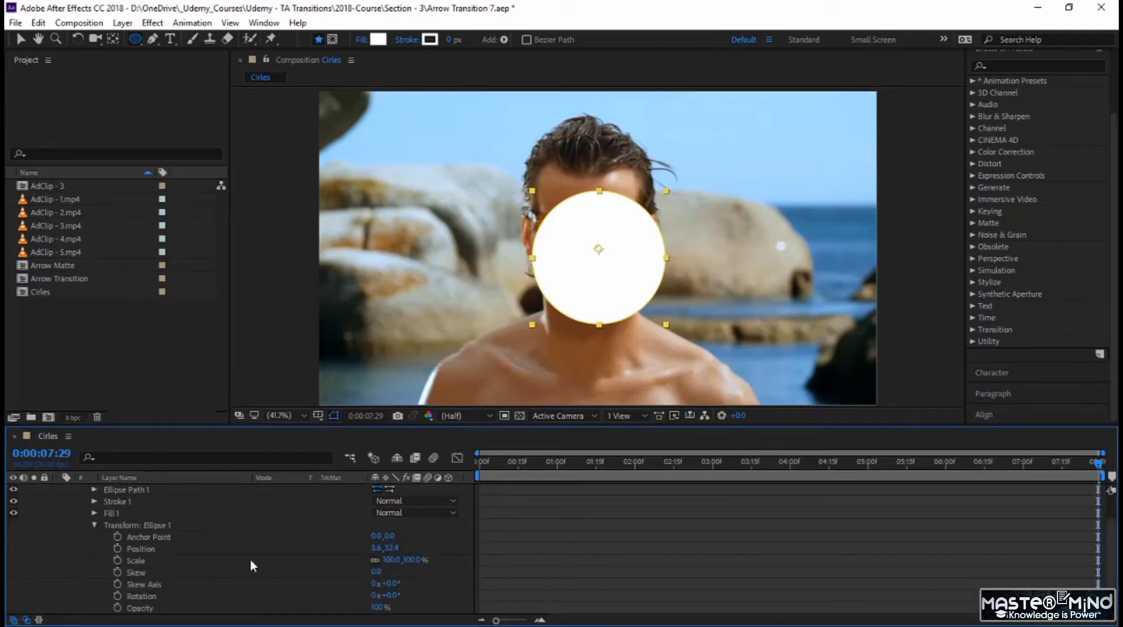
left_click(378, 549)
type("0")
key("Tab")
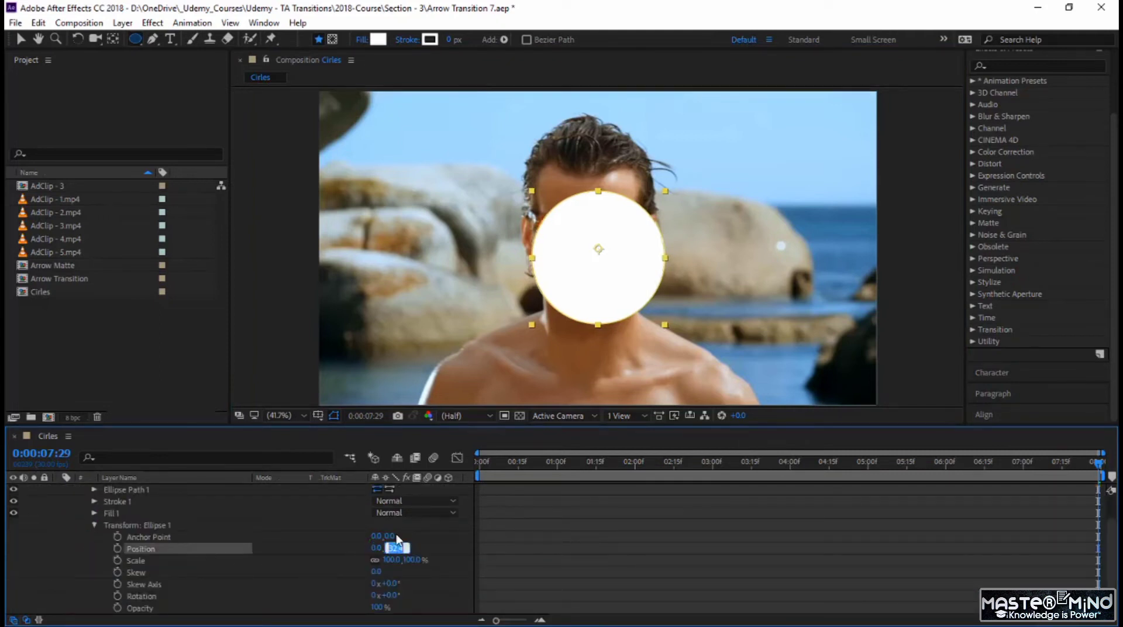
type("0")
key("Return")
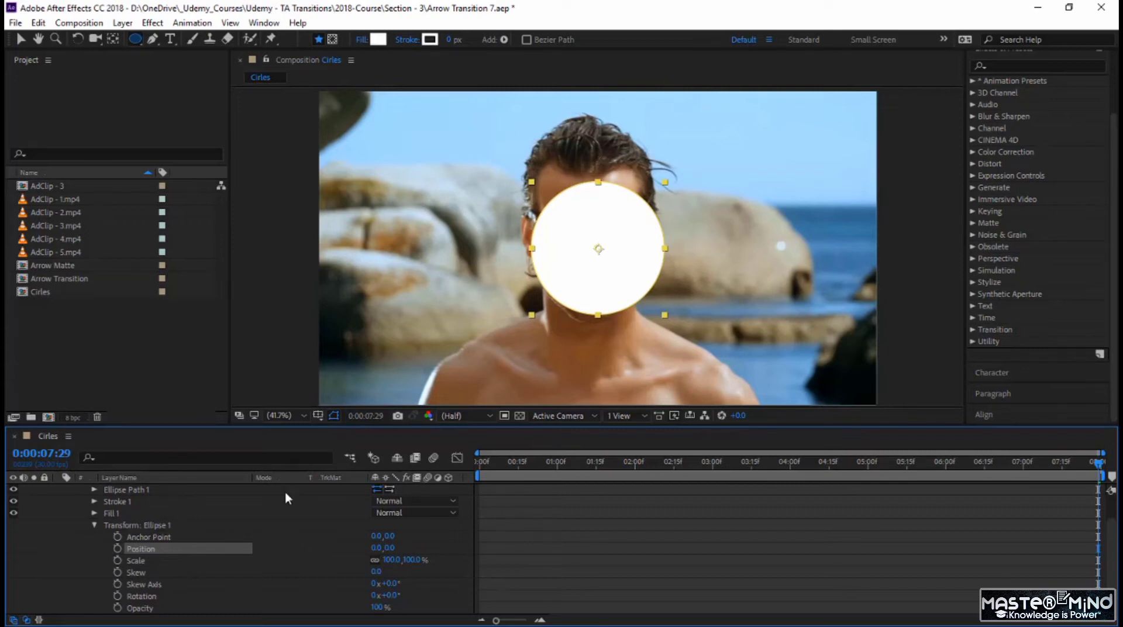
Step: Pre-compose Shape Layer 1 into a new composition named Matte Circles, moving all attributes and opening it
scroll(283, 493, "up", 2)
left_click(177, 492)
right_click(177, 493)
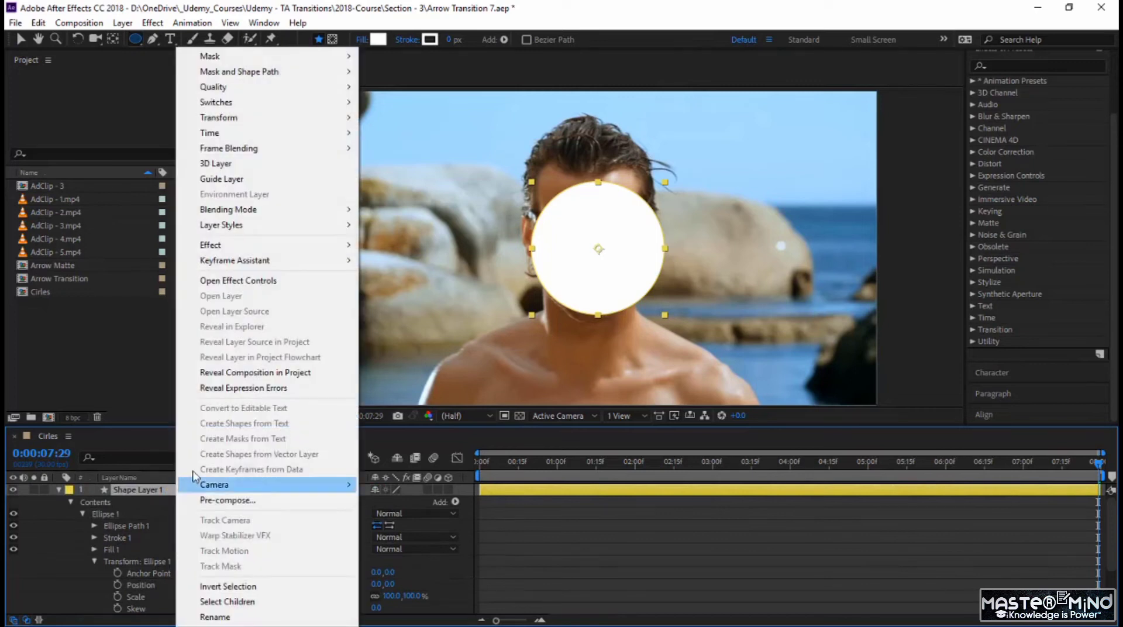
left_click(226, 499)
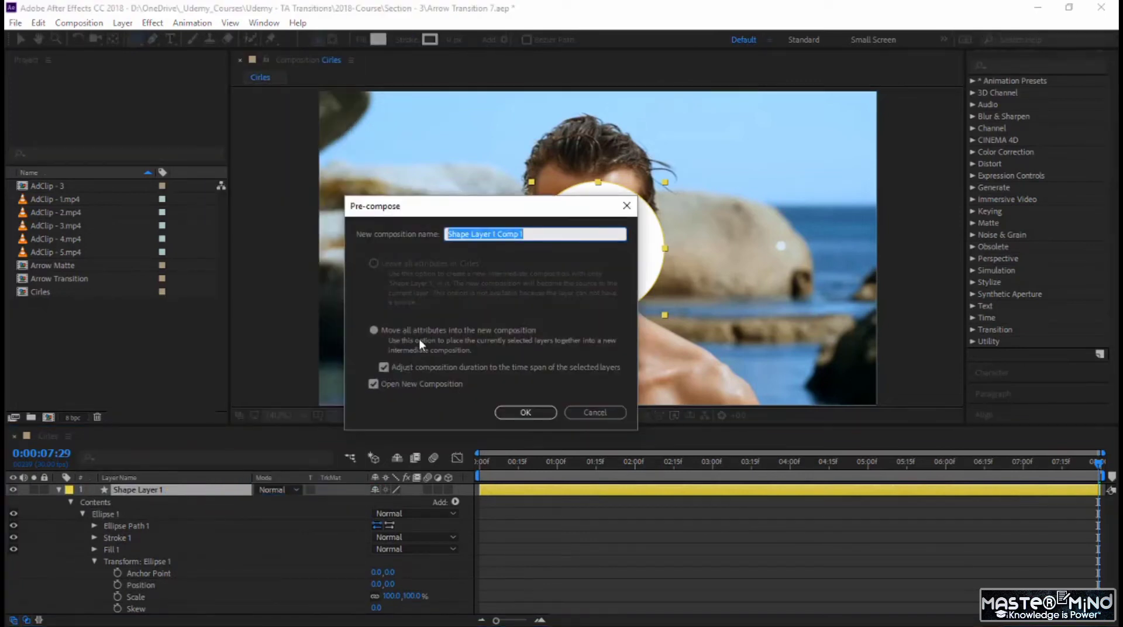
type("Matte Circles")
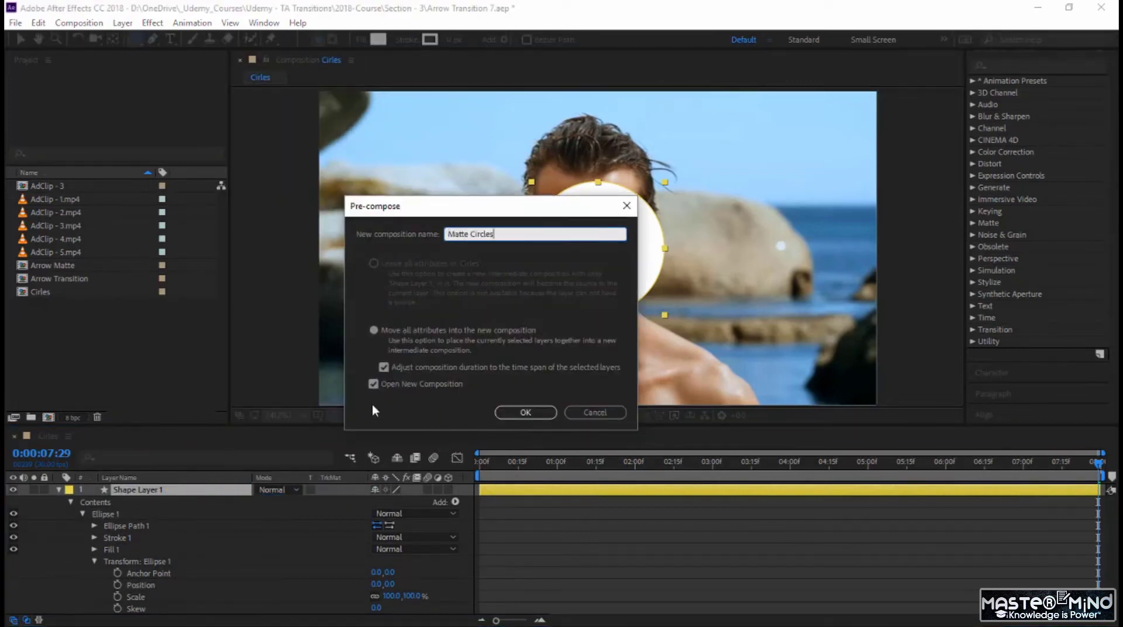
left_click(525, 412)
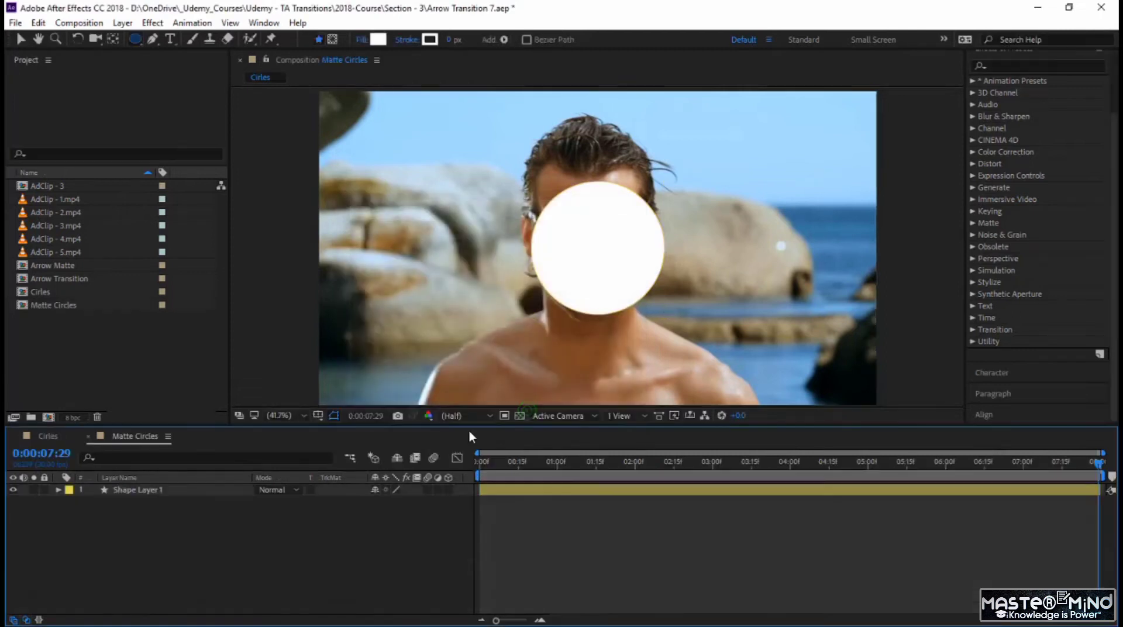
Step: End the Matte Circles work area at 0:00:02:00 and trim the composition to it
left_click(479, 463)
left_click_drag(470, 468, 636, 465)
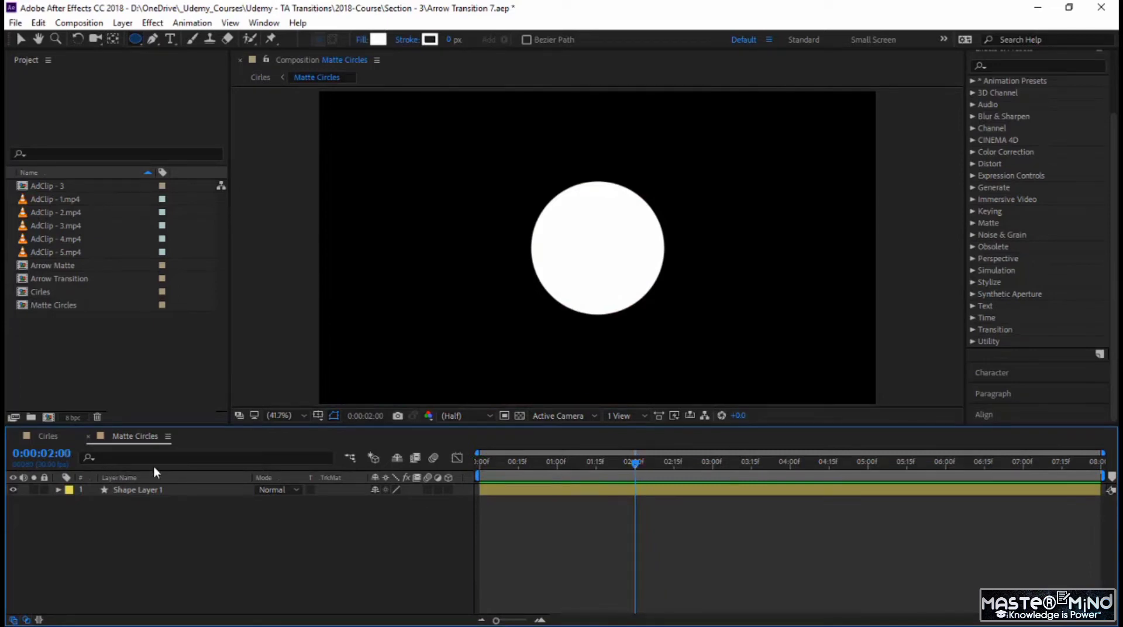
key("n")
left_click(601, 476)
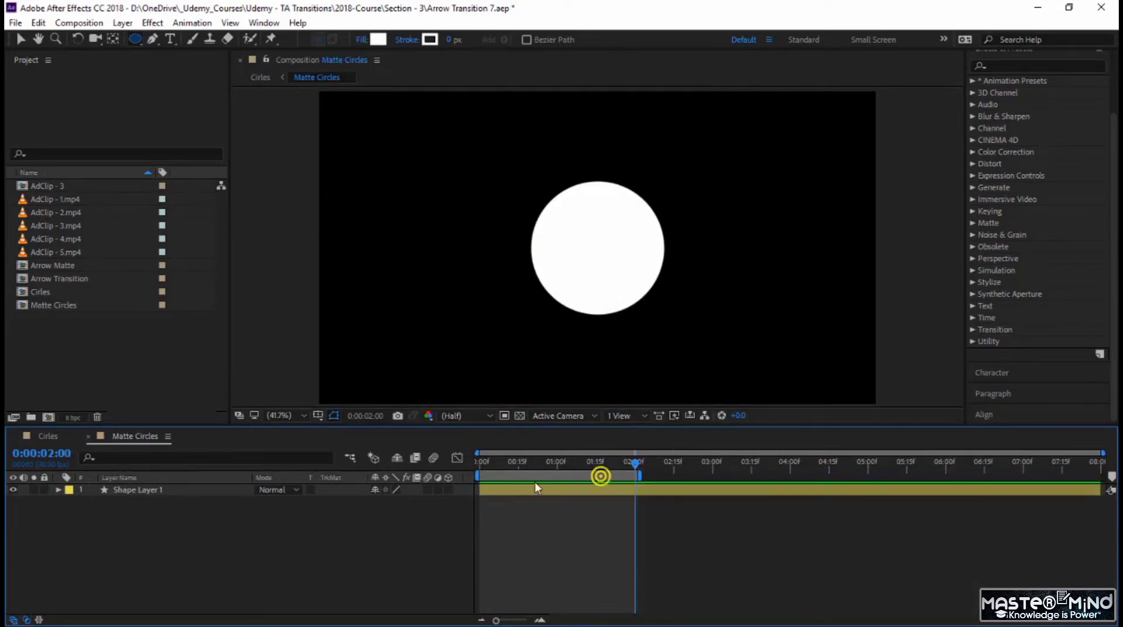
right_click(557, 475)
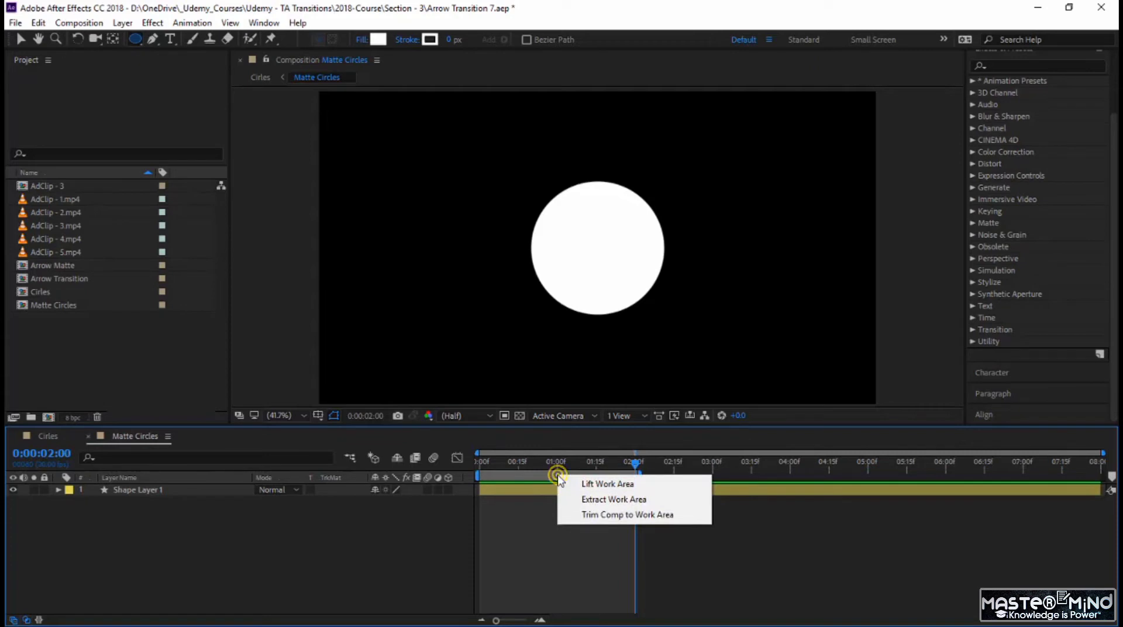
left_click(601, 517)
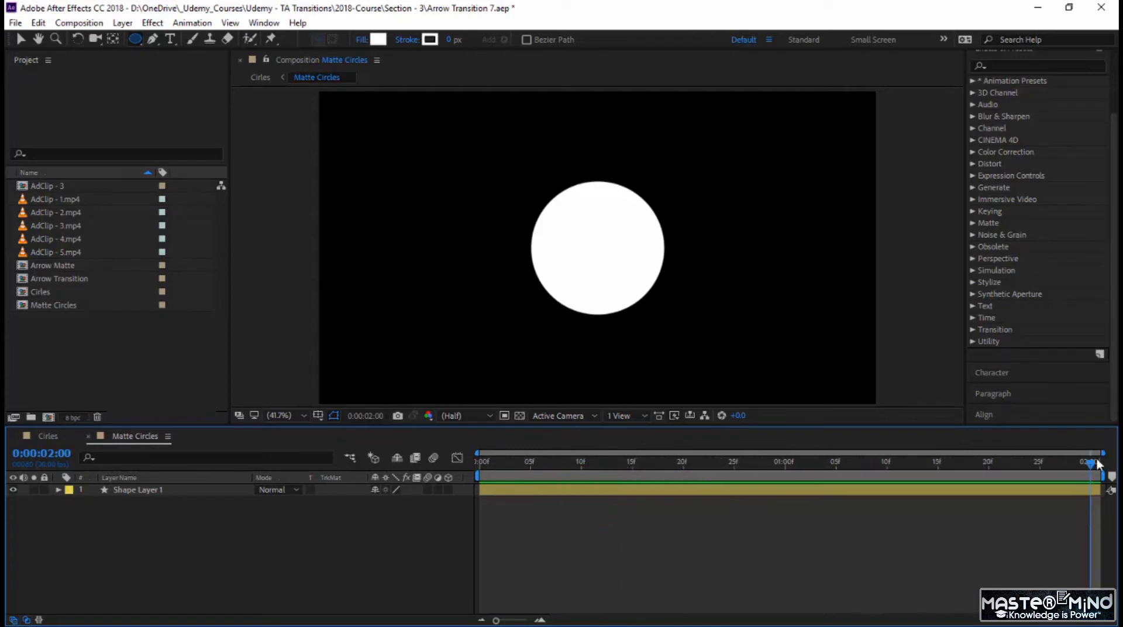
Step: Return to the first frame and apply the Radial Wipe transition effect to the circle
left_click_drag(1092, 466, 632, 463)
key("Home")
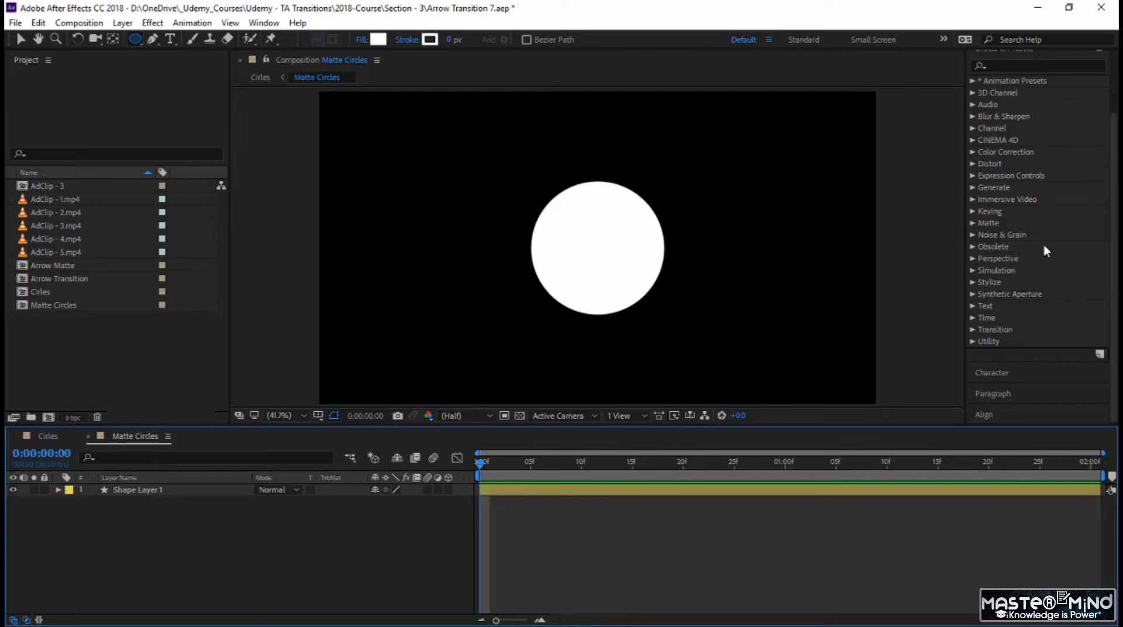
scroll(1043, 237, "down", 1)
left_click(972, 328)
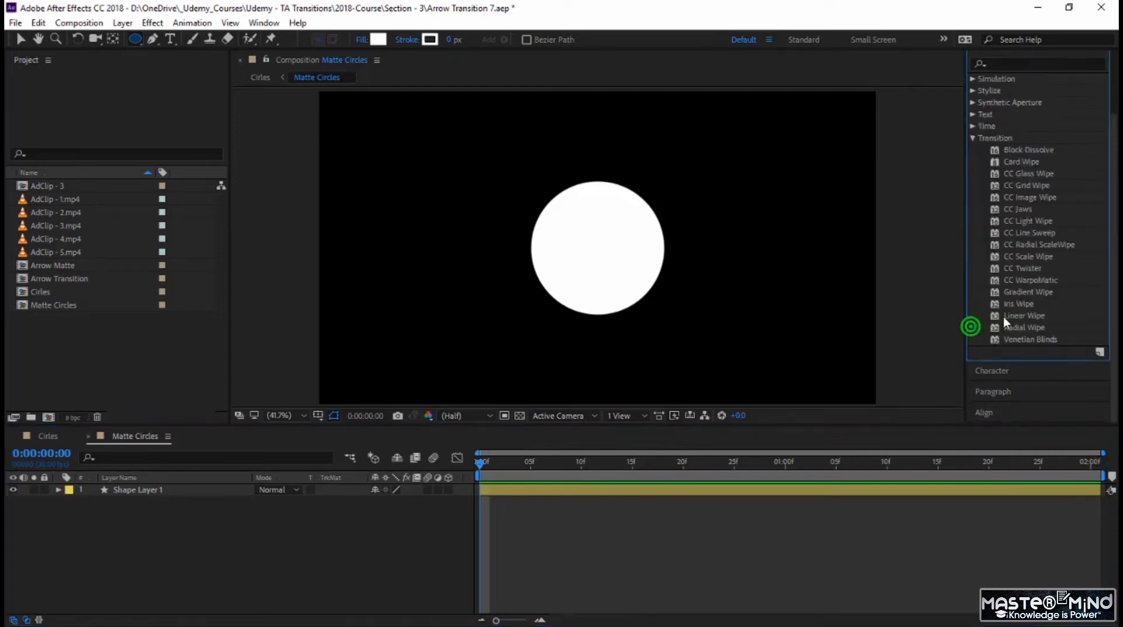
scroll(1030, 300, "down", 5)
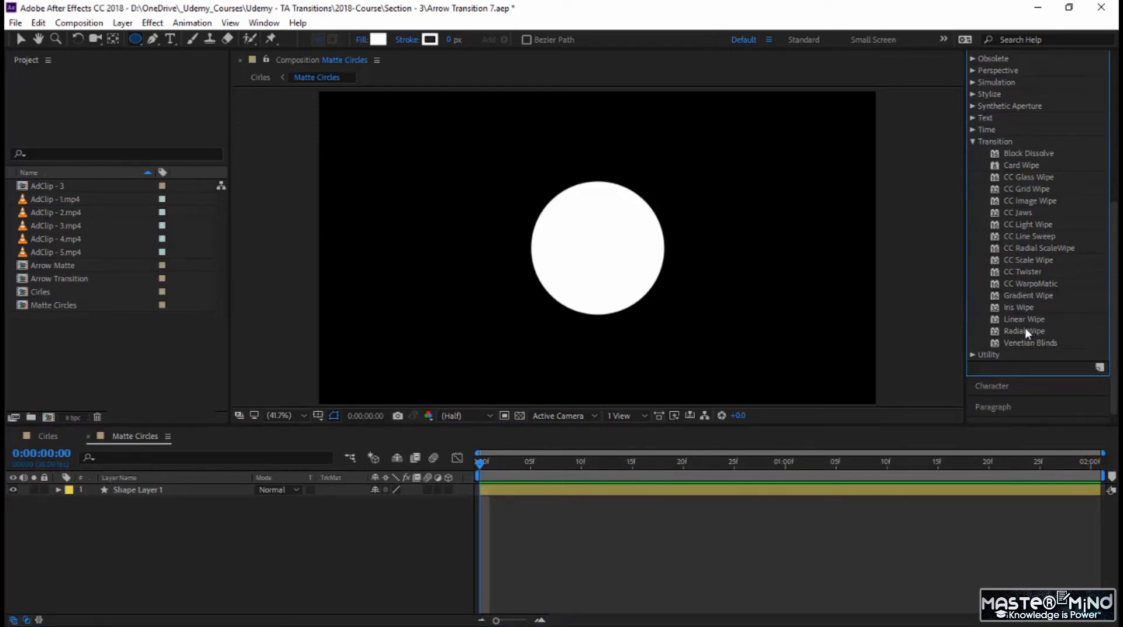
left_click_drag(1025, 329, 624, 267)
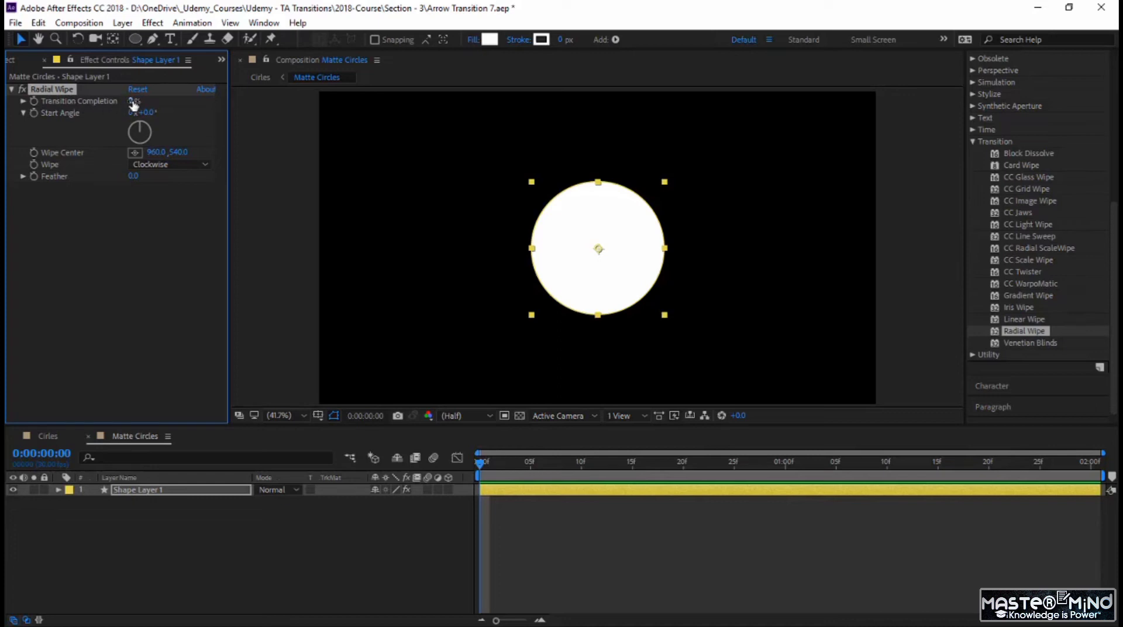
Step: Try the Counterclockwise direction for the Radial Wipe and set it back to Clockwise
mouse_move(133, 103)
left_mouse_down()
mouse_move(225, 89)
mouse_move(135, 101)
left_mouse_up()
left_click(145, 164)
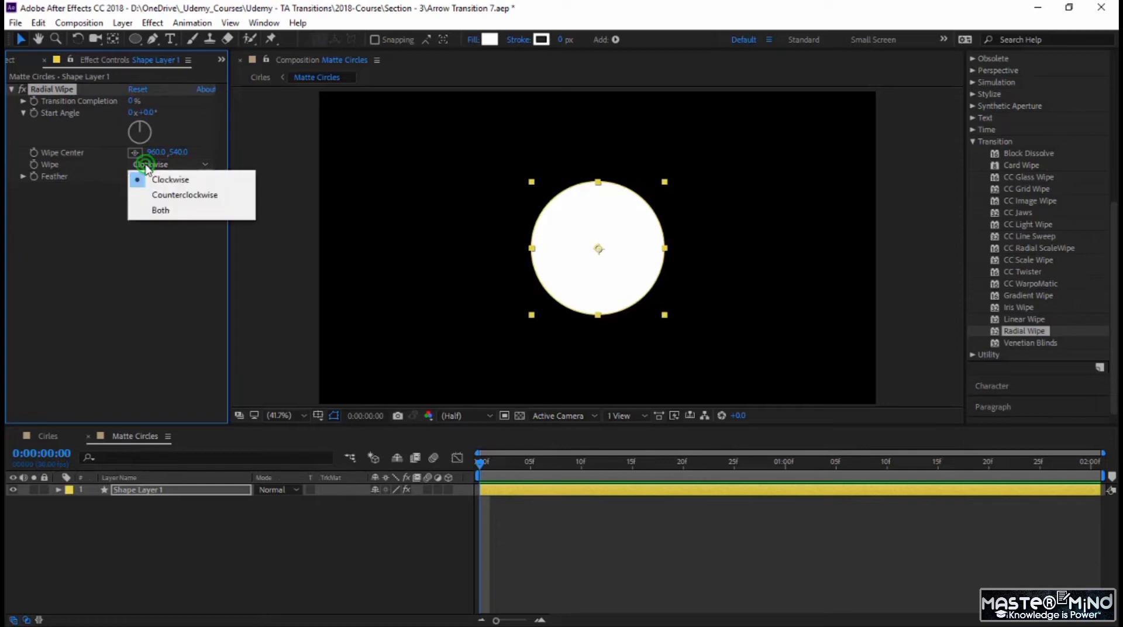
left_click(162, 196)
mouse_move(131, 101)
left_mouse_down()
mouse_move(179, 107)
mouse_move(131, 105)
left_mouse_up()
left_click(164, 160)
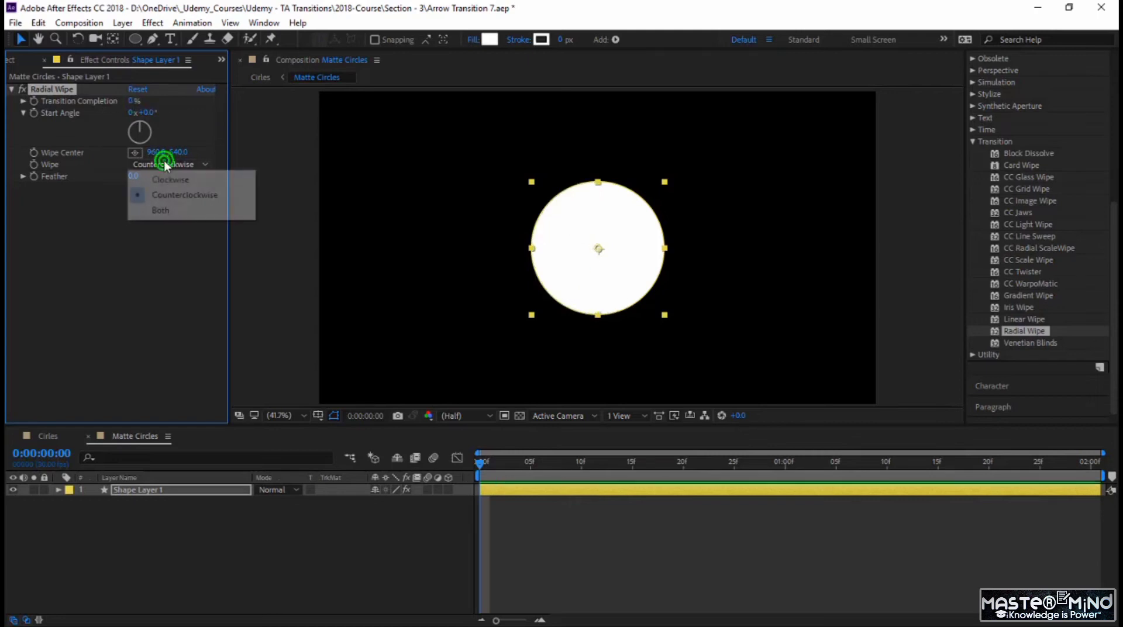
left_click(168, 178)
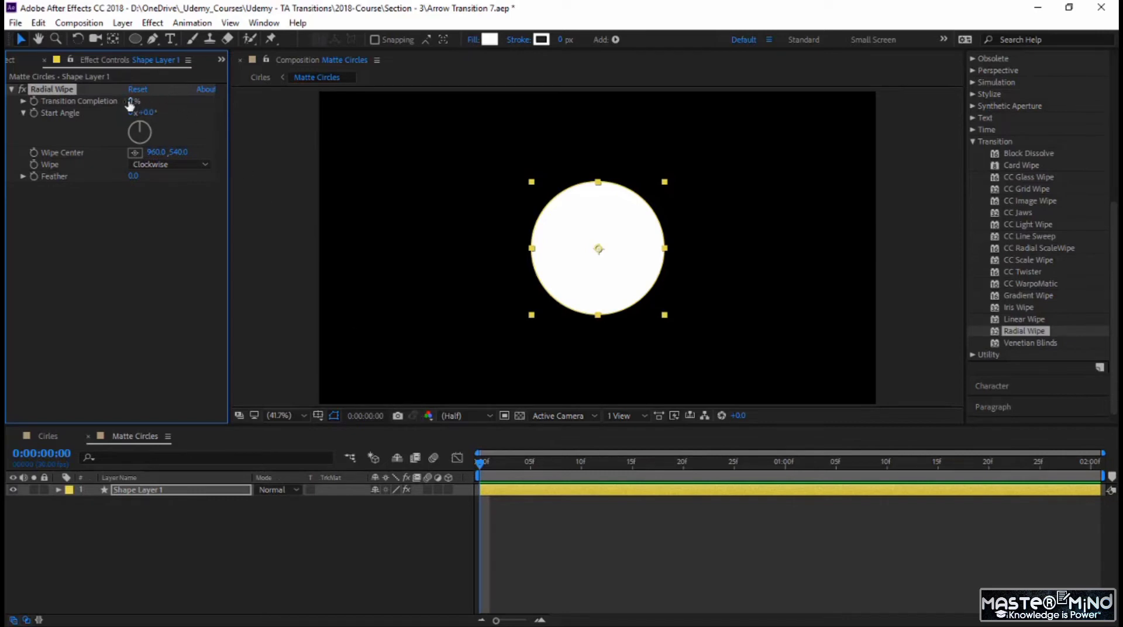
Step: Keyframe the Radial Wipe's Transition Completion at 99% on the first frame and 0% at 0:00:01:00
left_click_drag(129, 100, 217, 101)
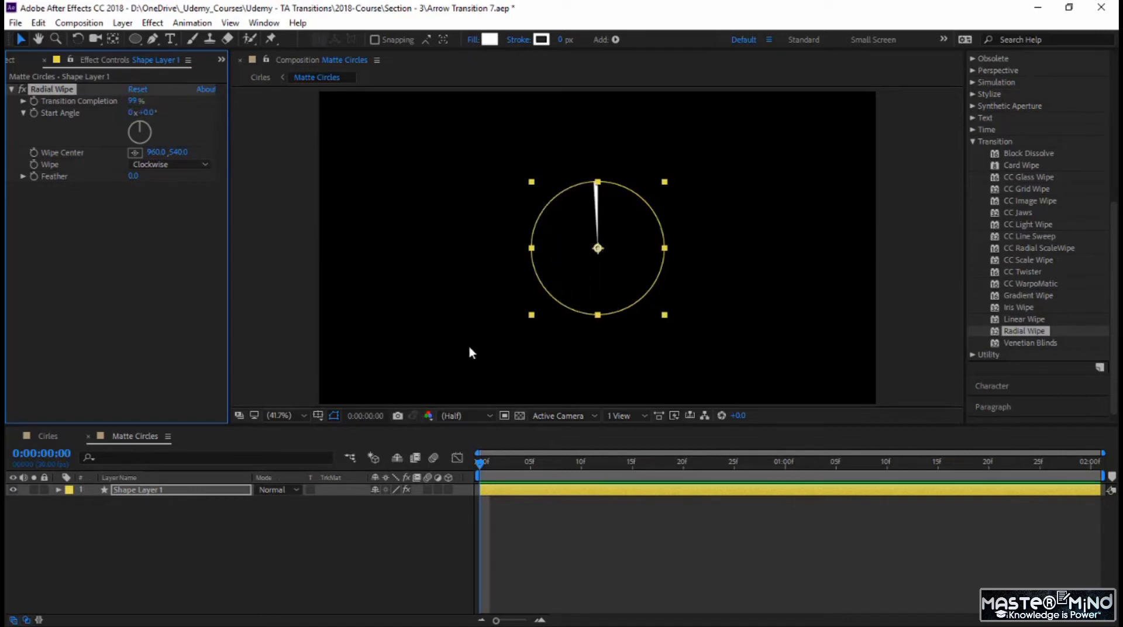
left_click(34, 100)
left_click(59, 454)
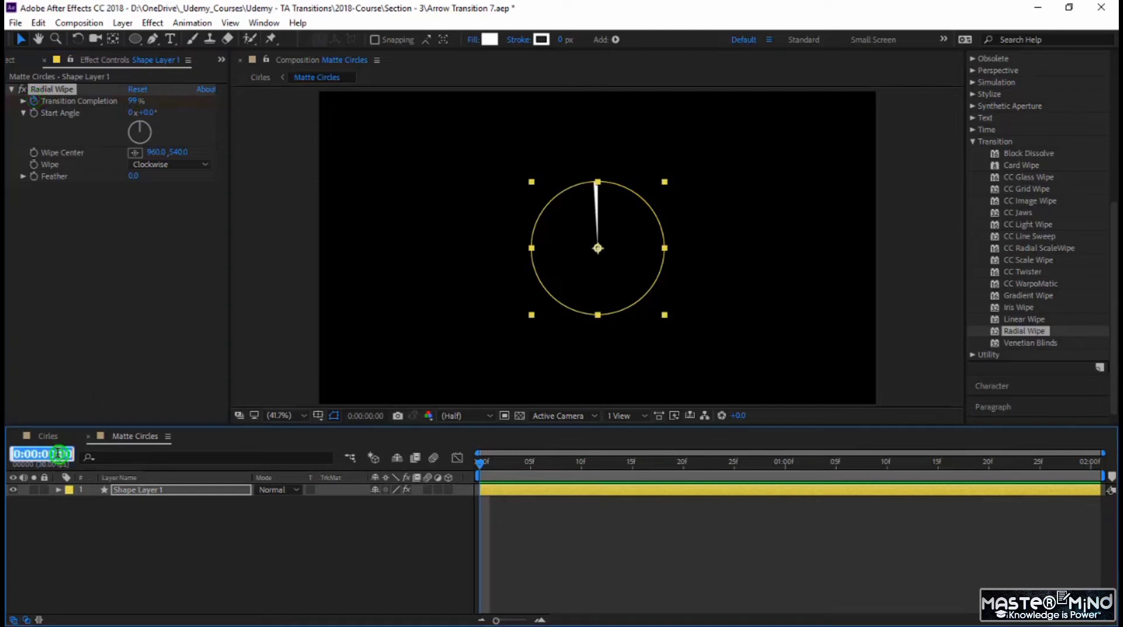
type("100")
key("Return")
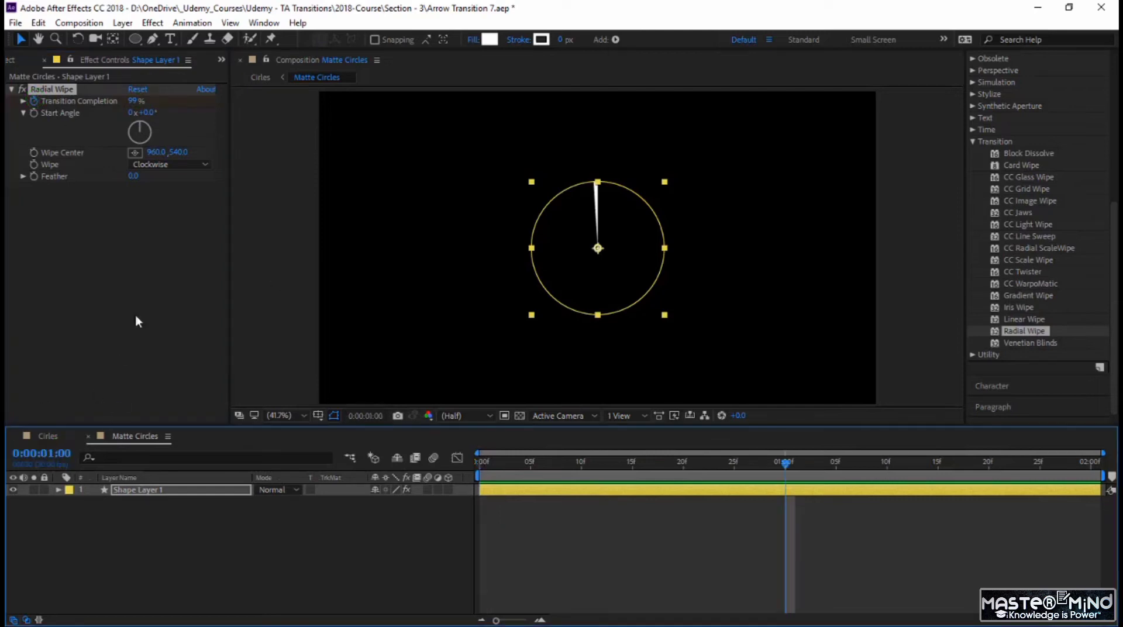
left_click(134, 100)
type("0")
key("Return")
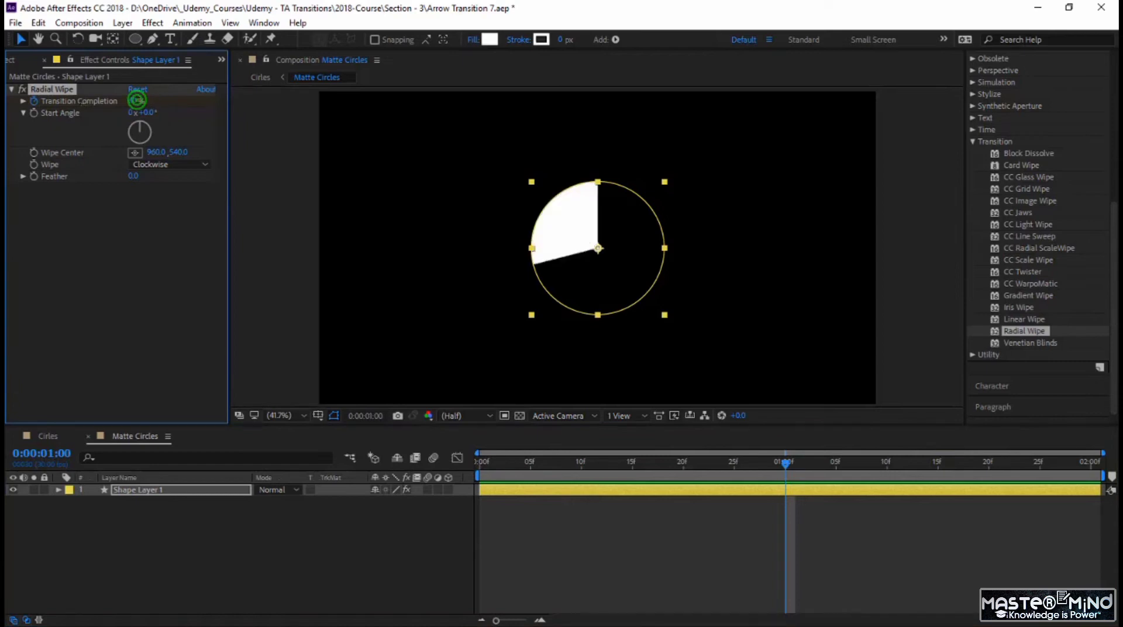
Step: Set the first Transition Completion keyframe to 100% and preview the wipe animation
left_click_drag(787, 464, 419, 500)
left_click(135, 101)
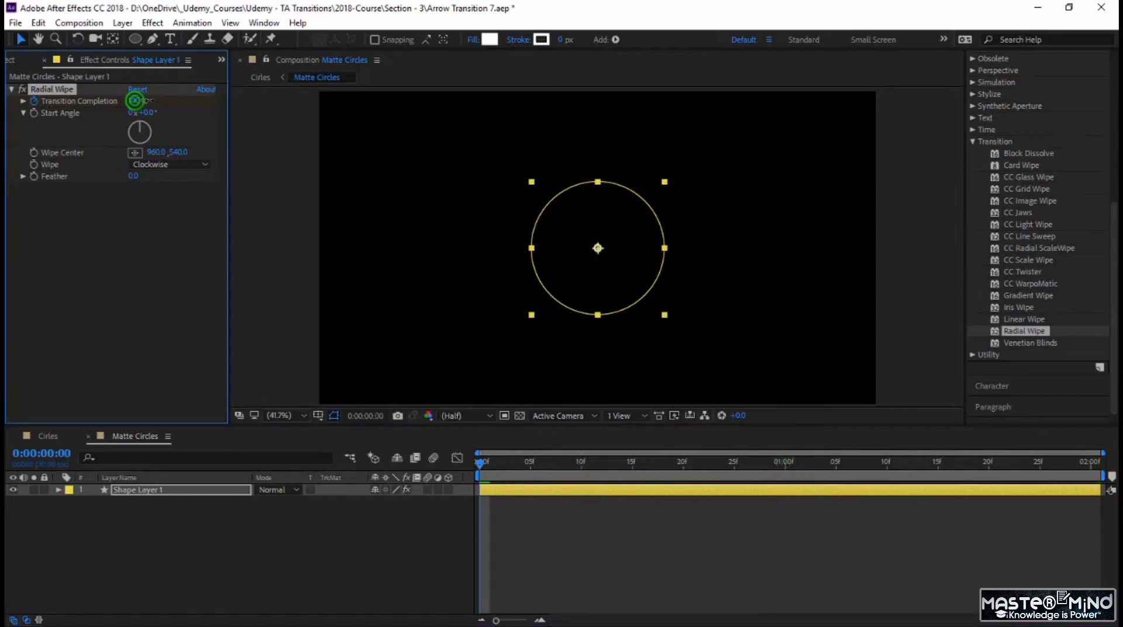
type("100")
key("Return")
key("space")
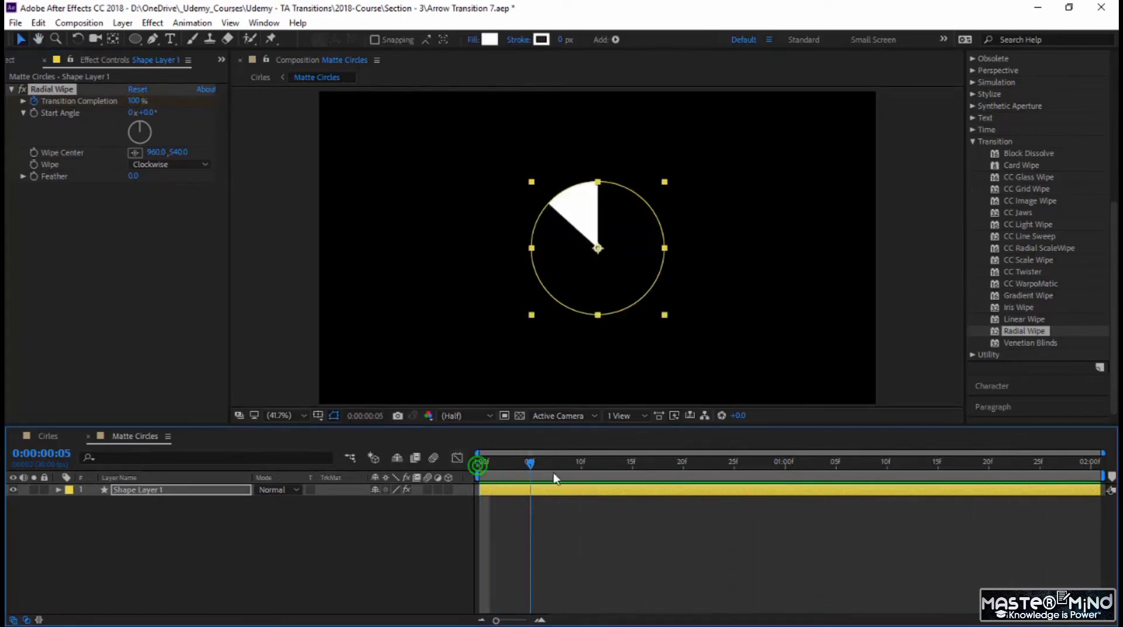
key("space")
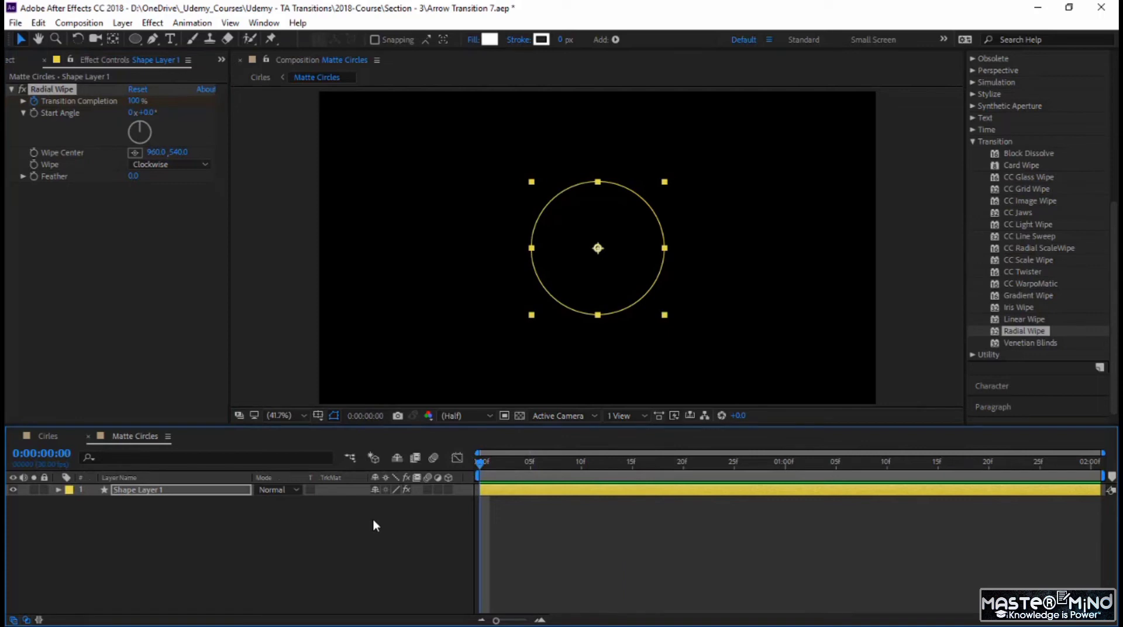
Step: Keyframe the Size of Shape Layer 1's Ellipse Path 1 at 0 on the first frame
left_click(185, 490)
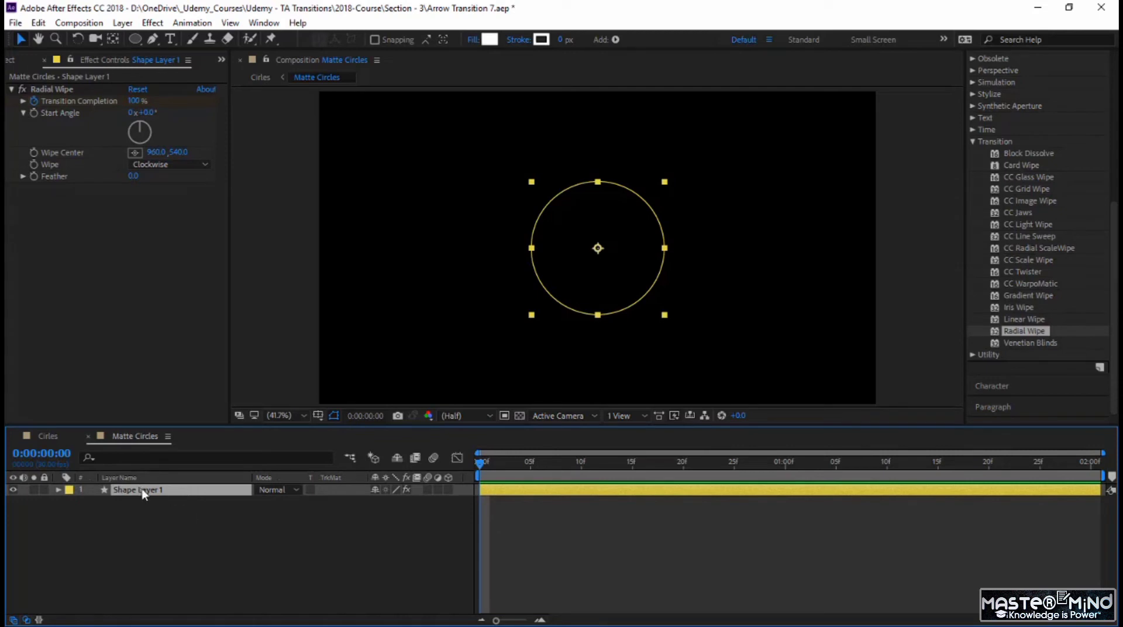
key("s")
left_click(59, 489)
left_click(71, 502)
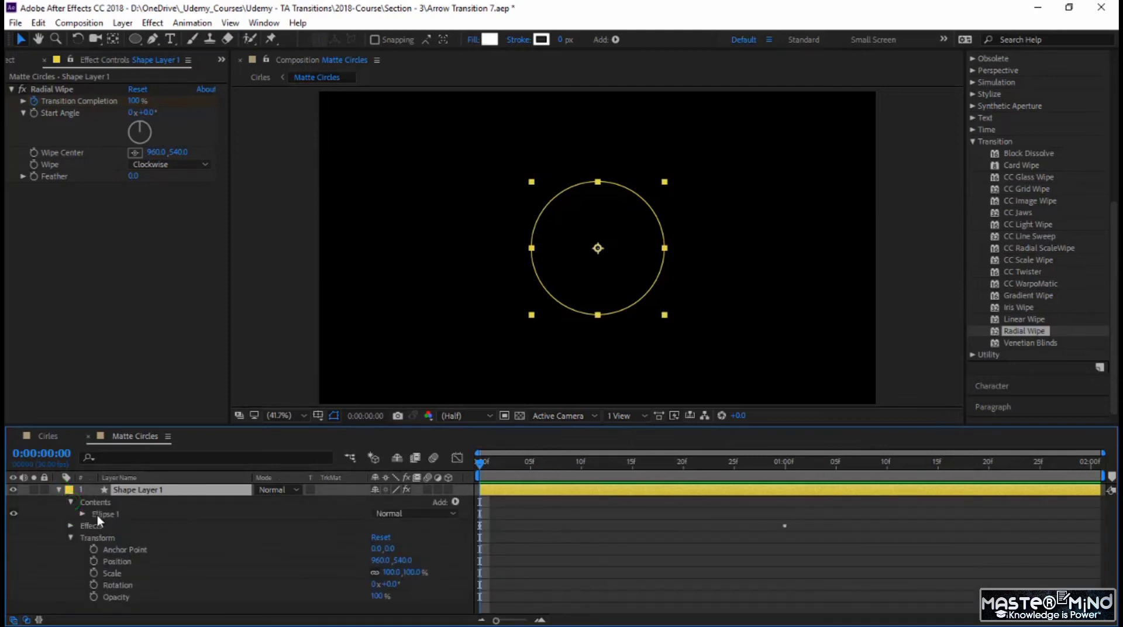
left_click(81, 514)
left_click(99, 527)
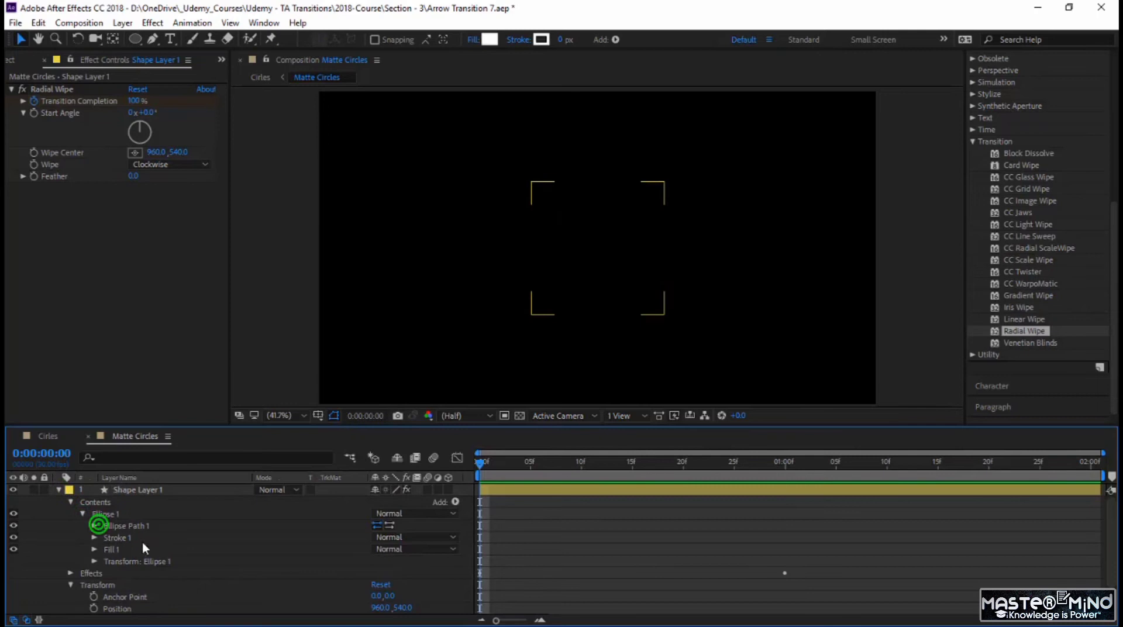
left_click(93, 528)
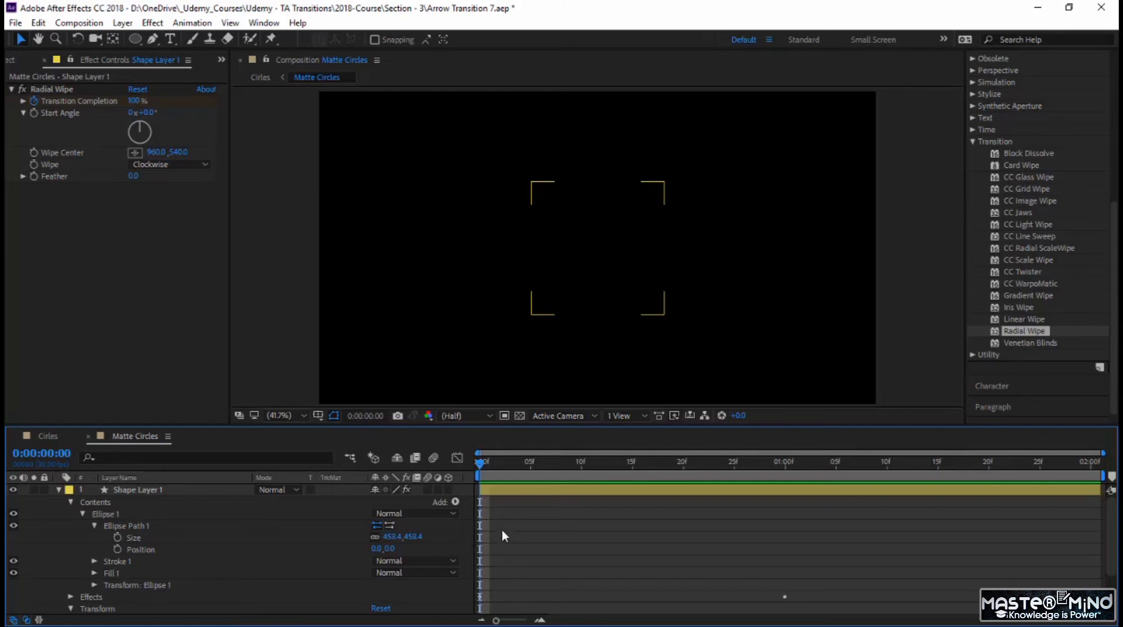
left_click(118, 537)
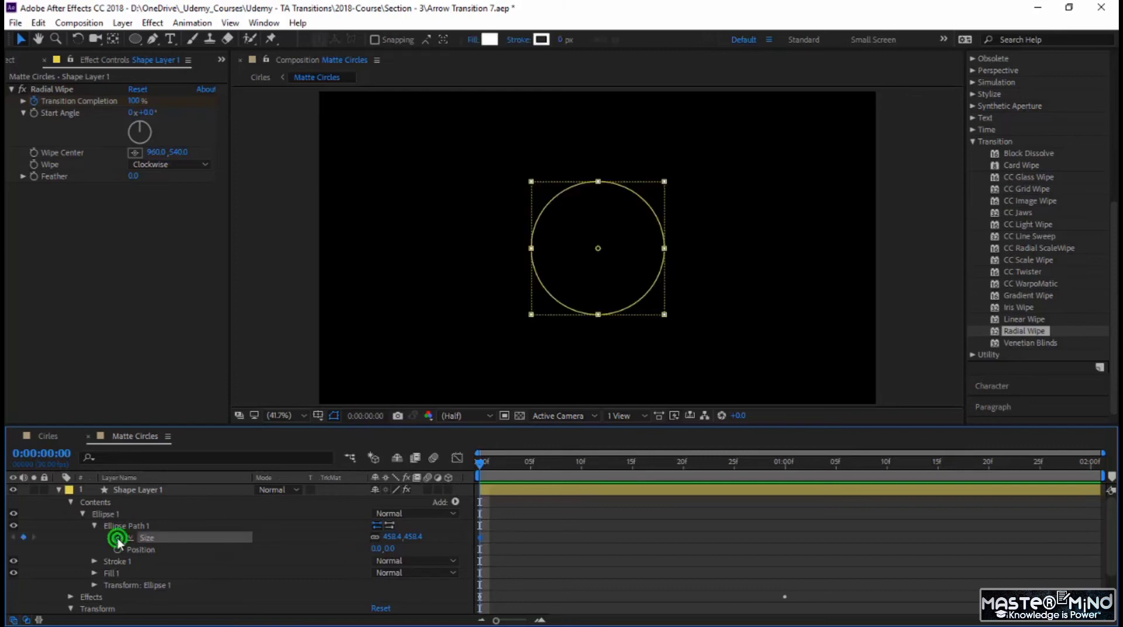
left_click(393, 536)
type("0")
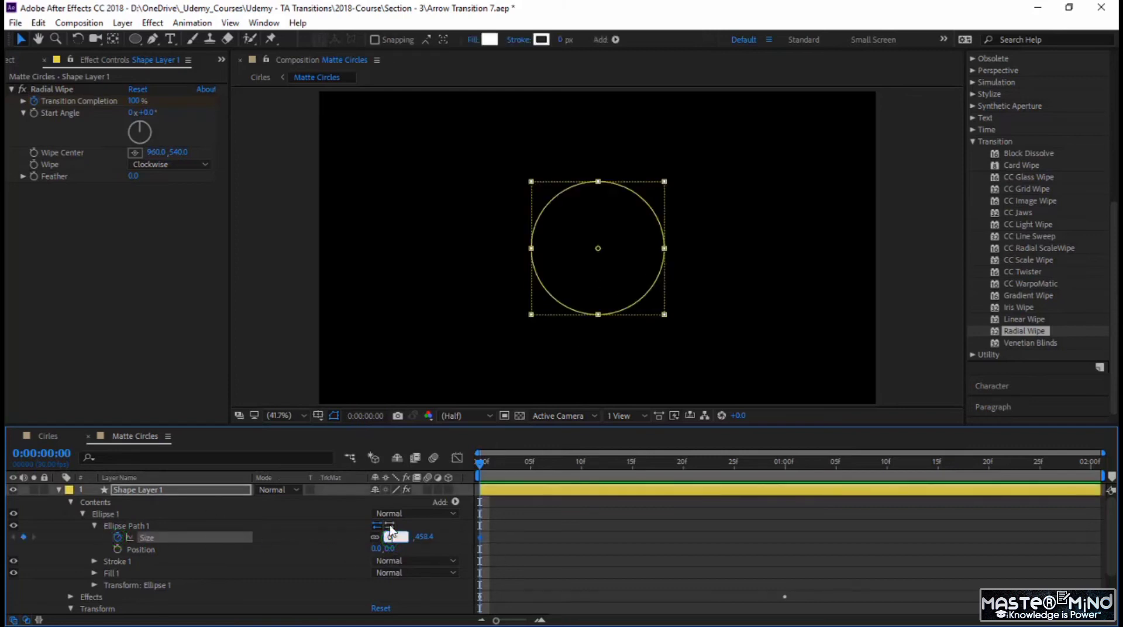
key("Return")
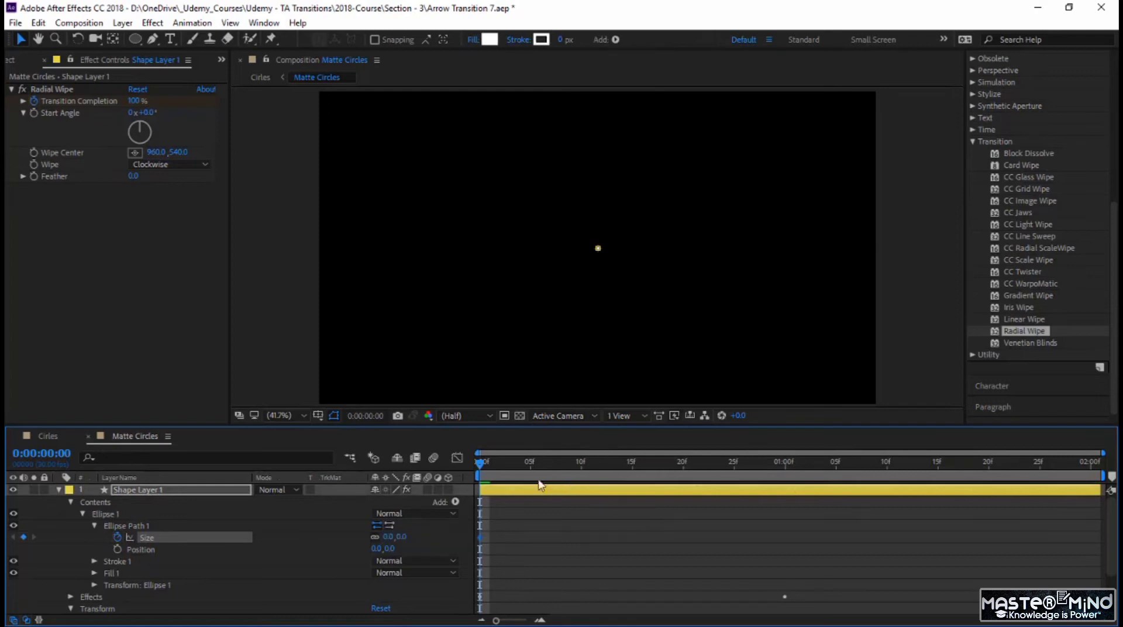
Step: Keyframe the ellipse Size at about 2278 at 0:00:01:00 so it covers the frame, and preview the animation from the start
left_click(41, 453)
type("100")
key("Return")
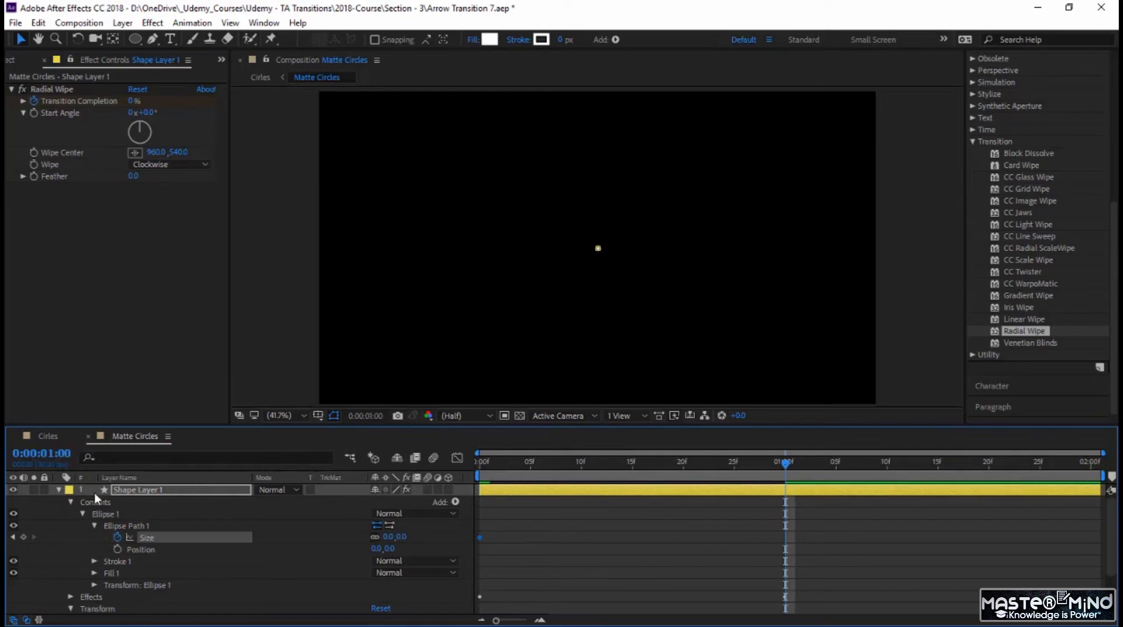
left_click_drag(389, 537, 679, 537)
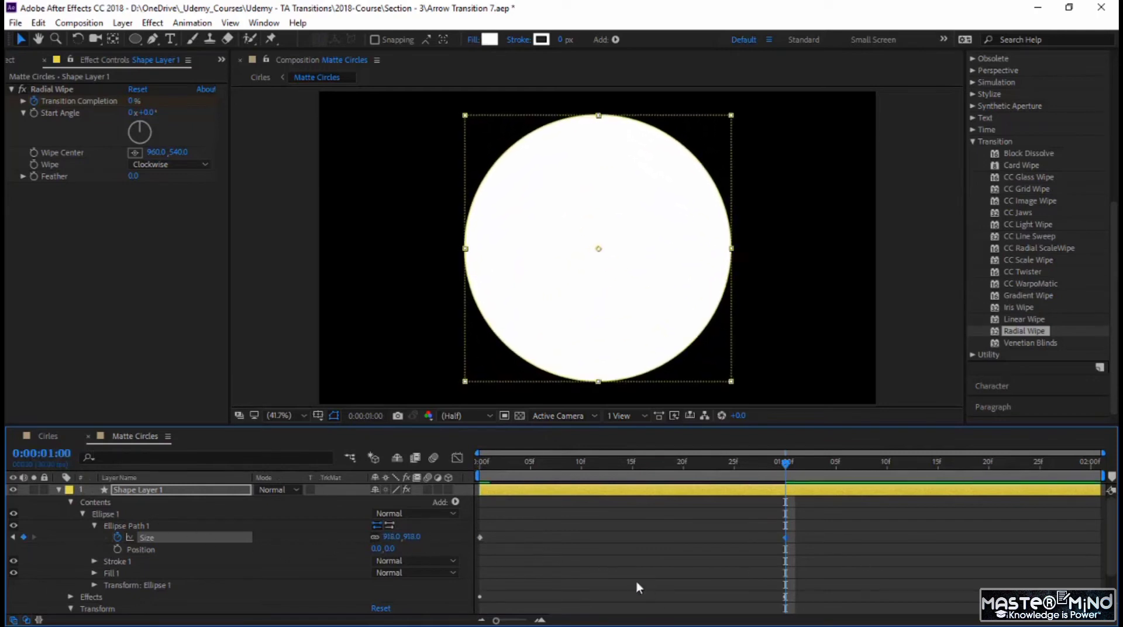
left_click_drag(409, 537, 512, 539)
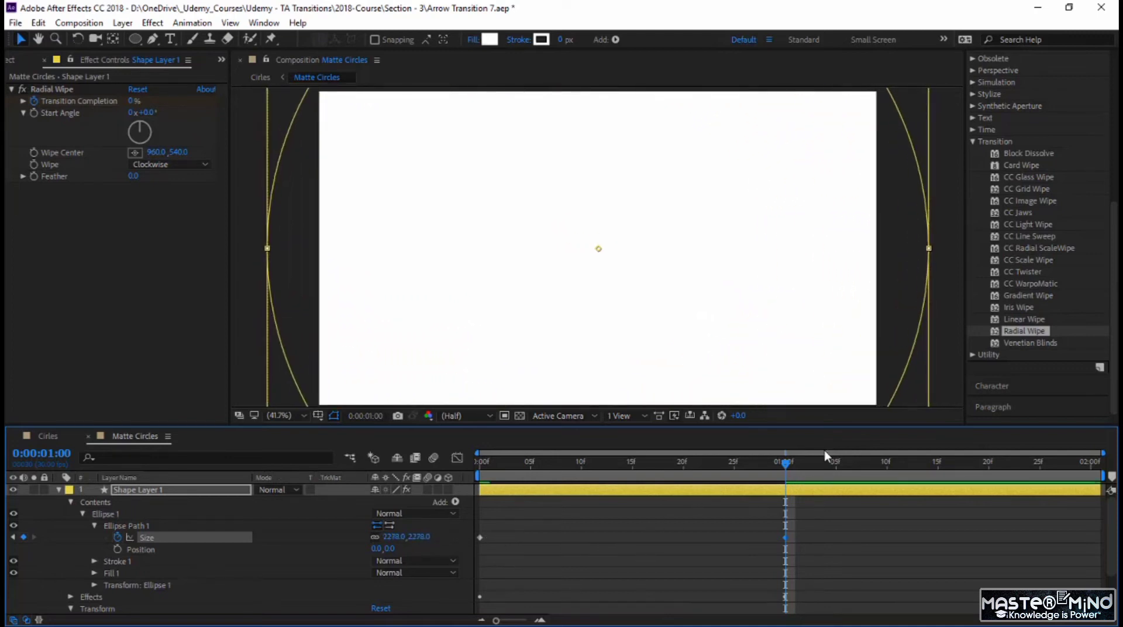
key("Home")
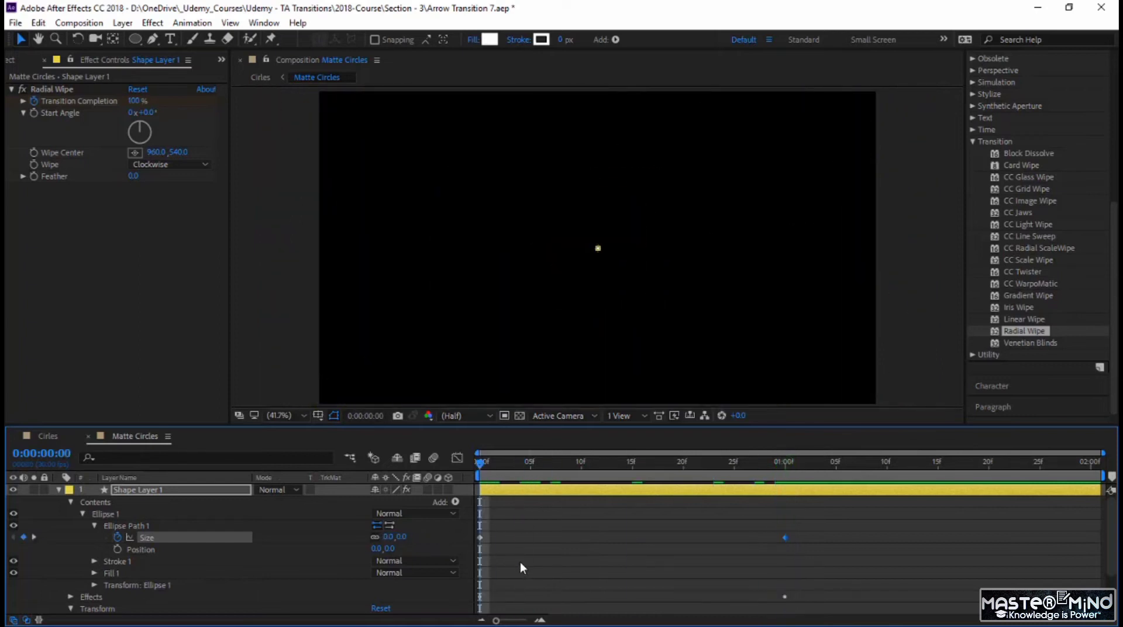
key("space")
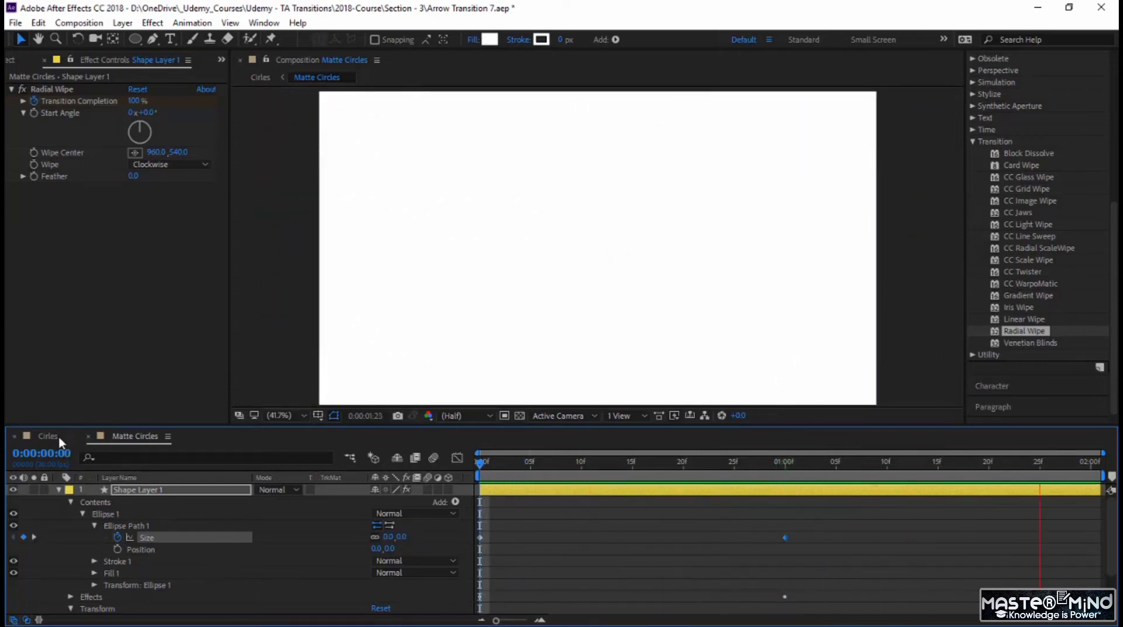
Step: In the Cirles composition, set AdClip - 2.mp4's track matte to Luma Inverted Matte using Matte Circles and preview it
left_click(54, 434)
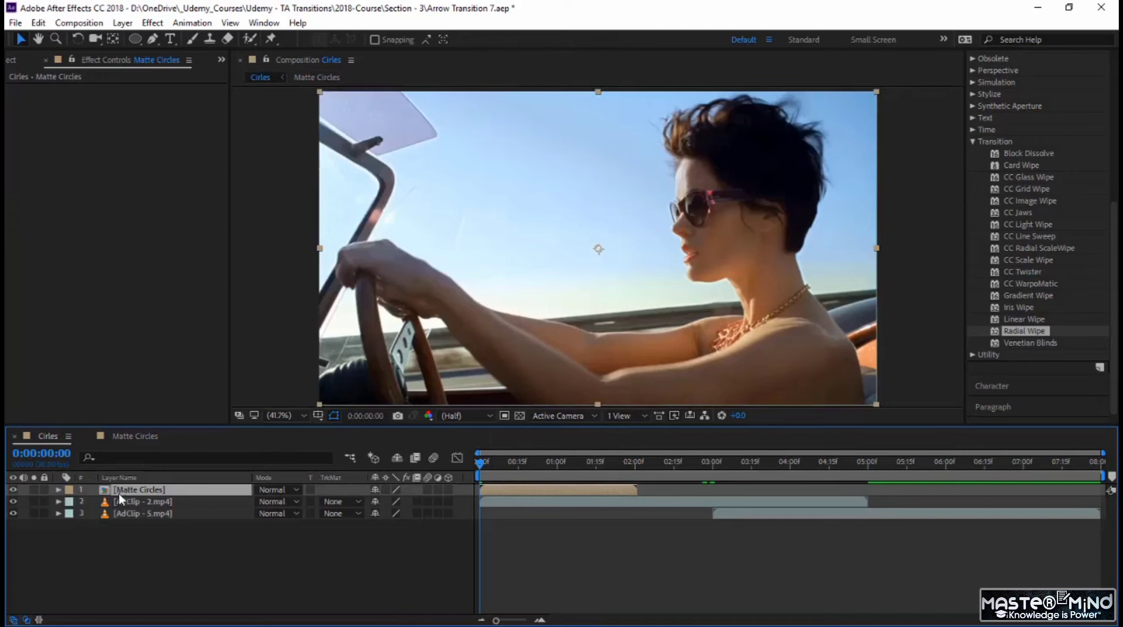
left_click(332, 501)
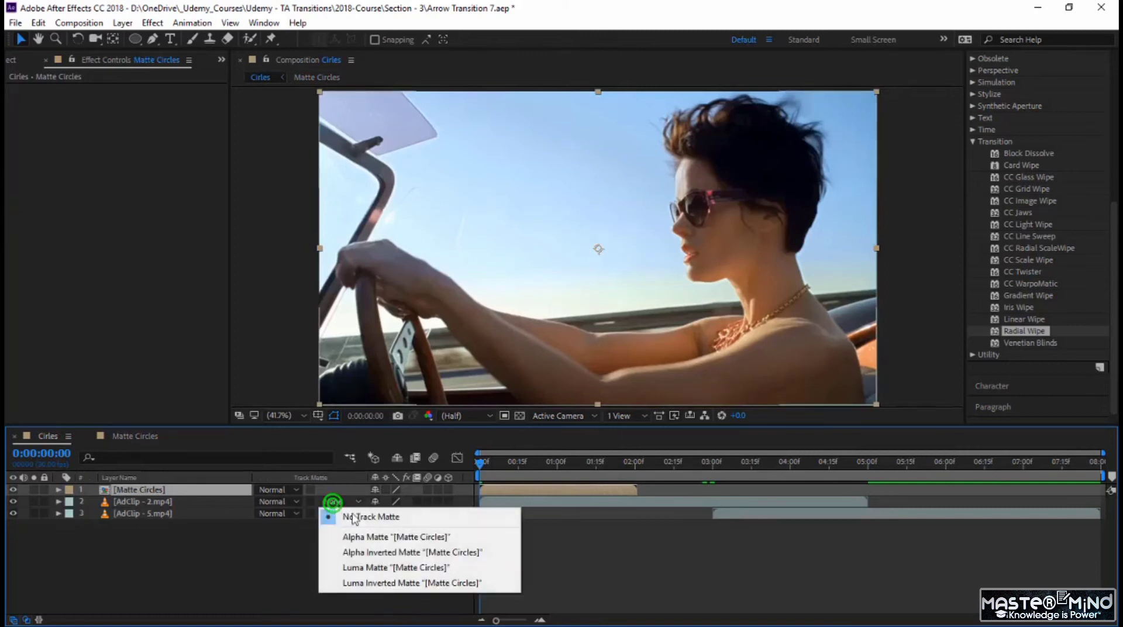
left_click(374, 582)
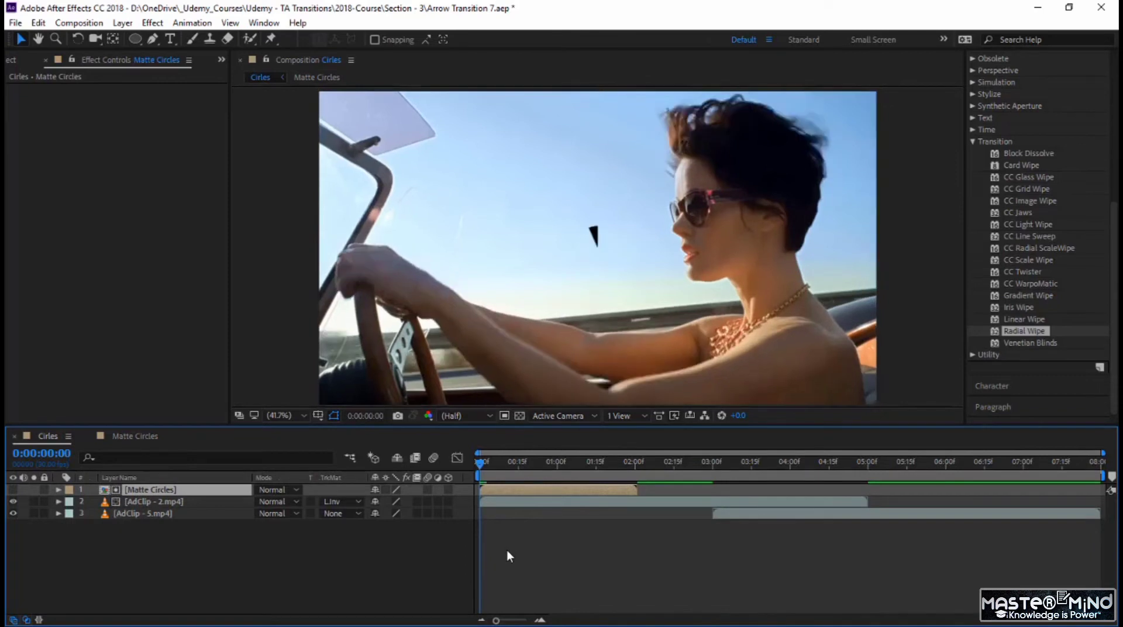
key("space")
Step: Move the Matte Circles layer to start at 0:00:03:00 with AdClip - 5.mp4 and scrub through the transition to 0:00:03:26
left_click_drag(547, 487, 767, 492)
left_click(756, 502)
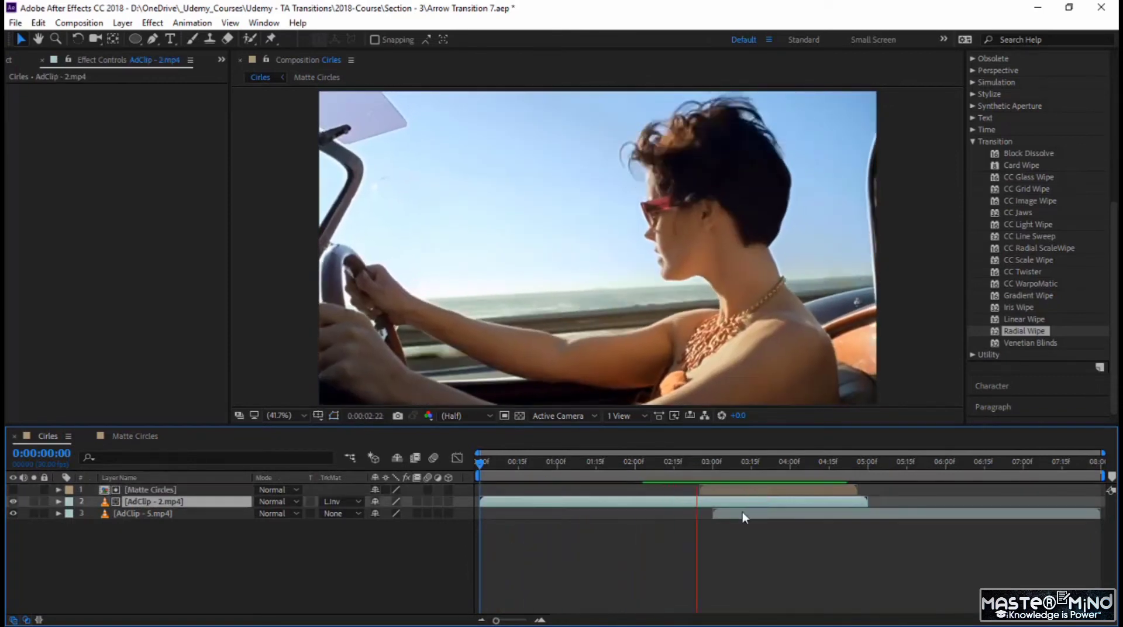
left_click(743, 513)
key("i")
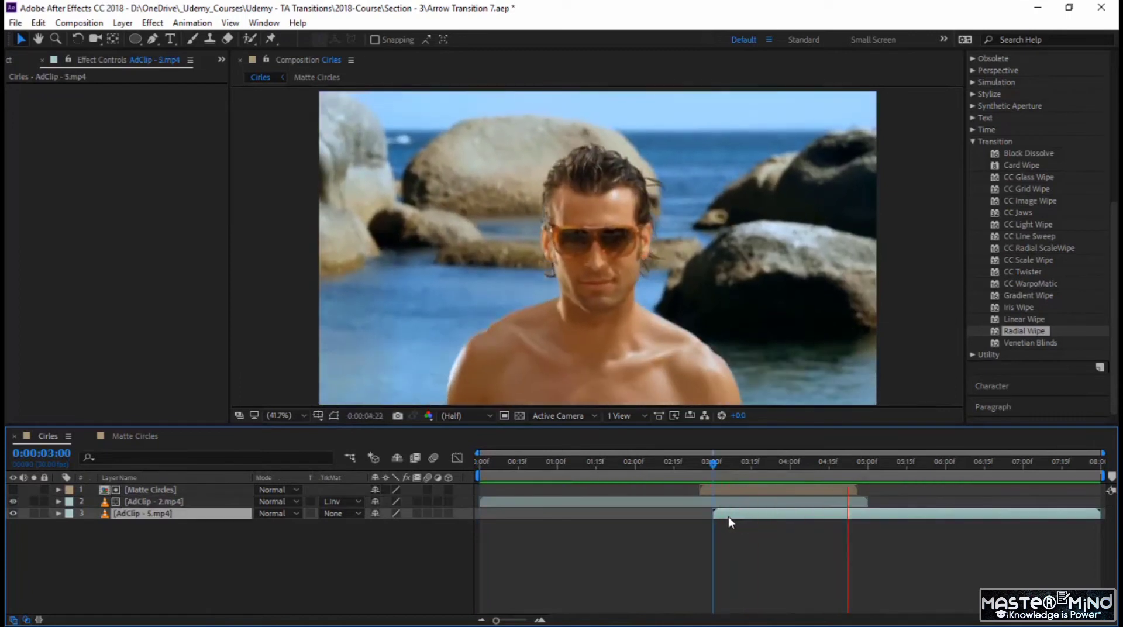
mouse_move(732, 489)
left_mouse_down()
mouse_move(756, 491)
mouse_move(731, 486)
left_mouse_up()
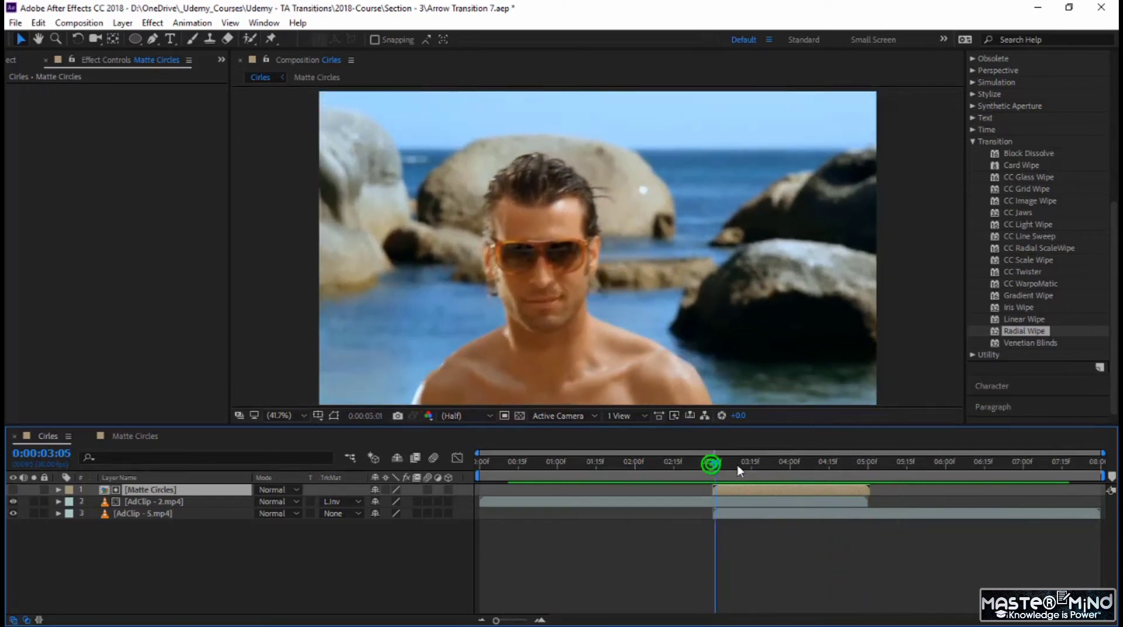
left_click_drag(712, 468, 779, 470)
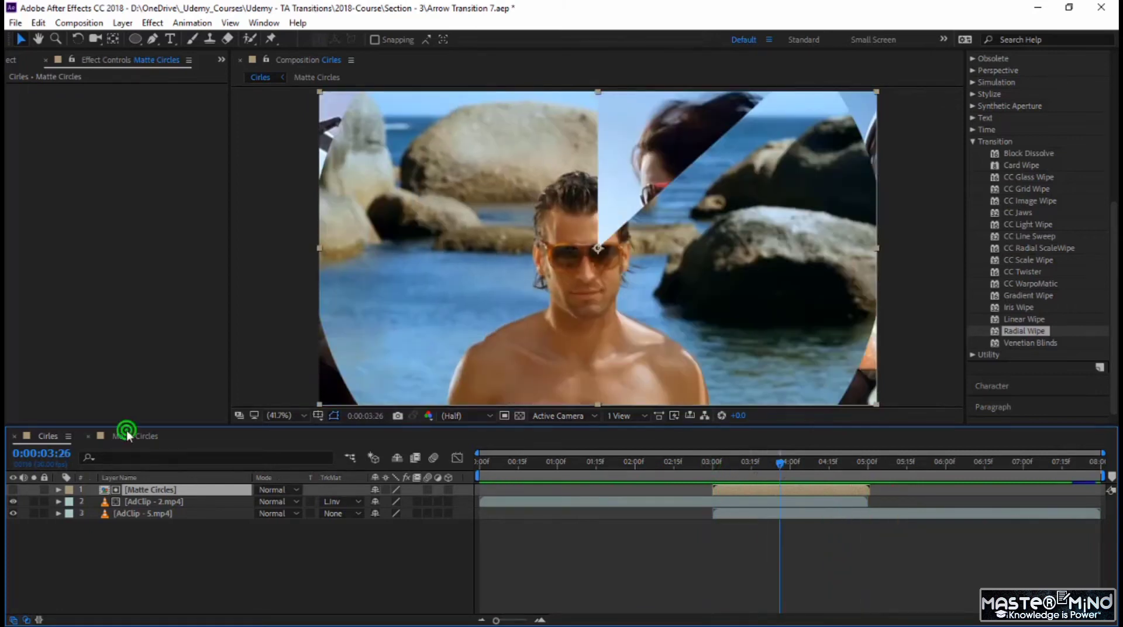
Step: In the Matte Circles composition, collapse Shape Layer 1, return to the first frame and duplicate the layer three times
left_click(127, 434)
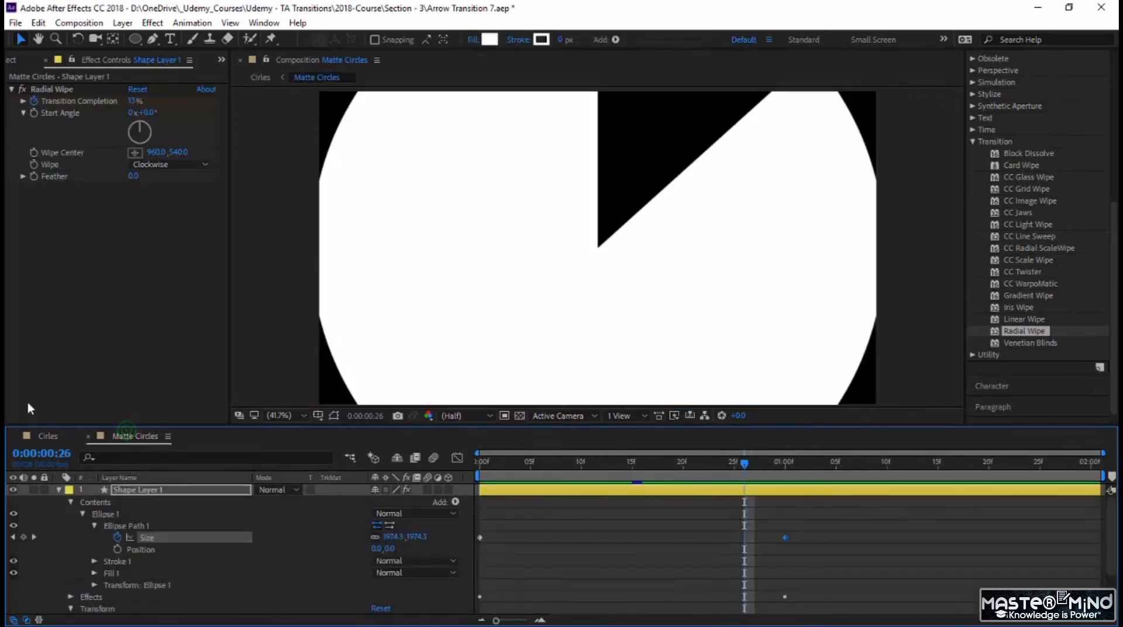
left_click(58, 490)
left_click(128, 490)
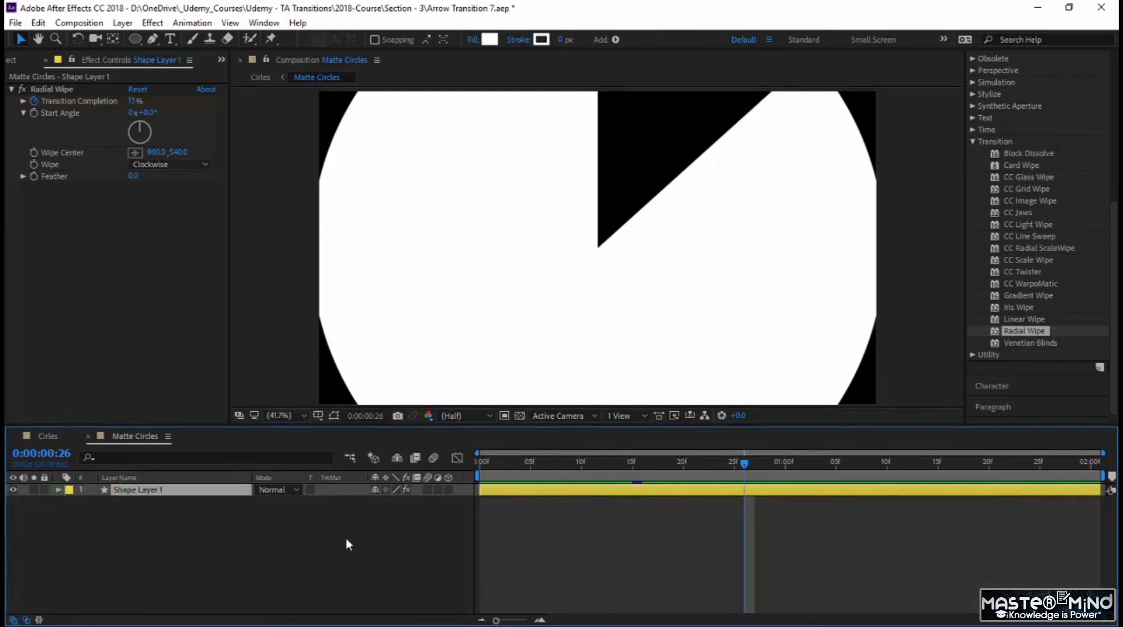
left_click_drag(745, 463, 480, 462)
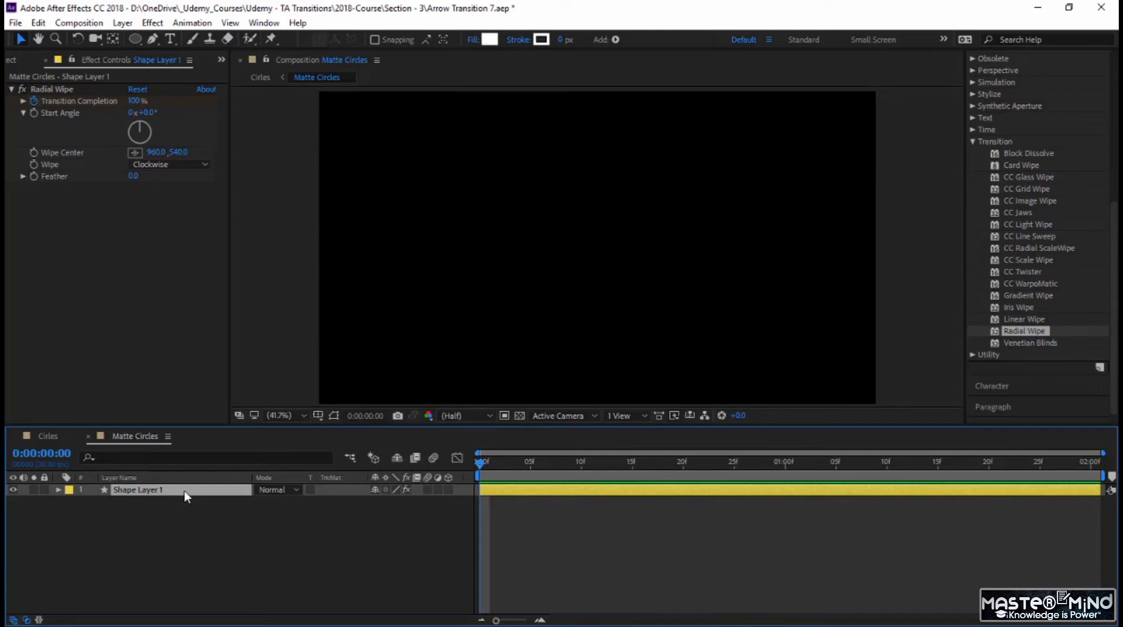
key("ctrl+d")
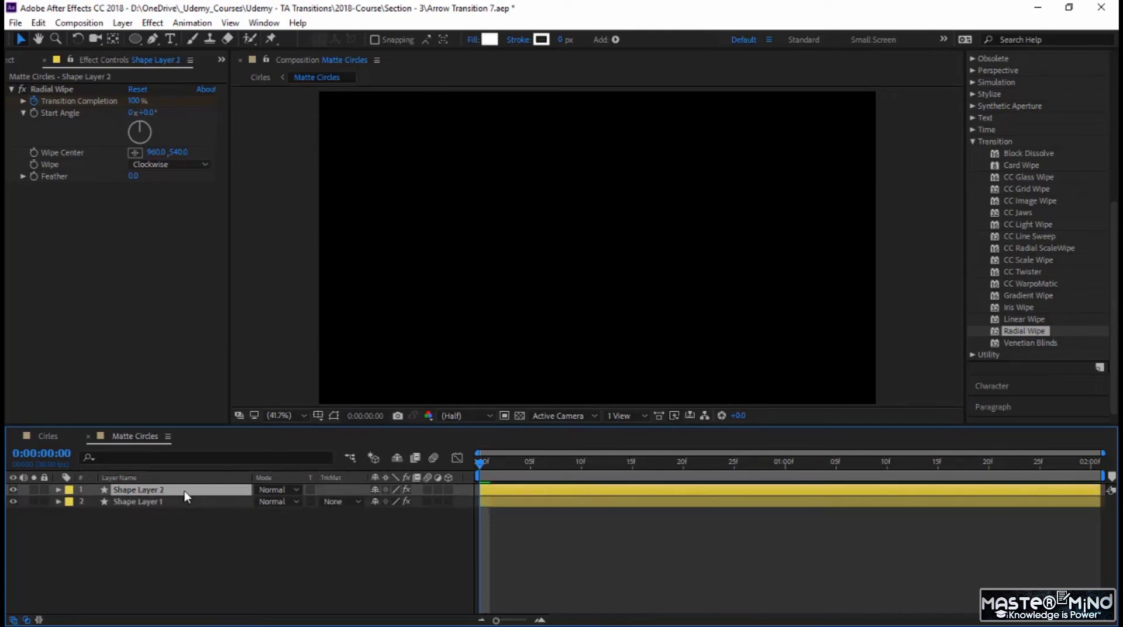
key("ctrl+d")
key("ctrl+d")
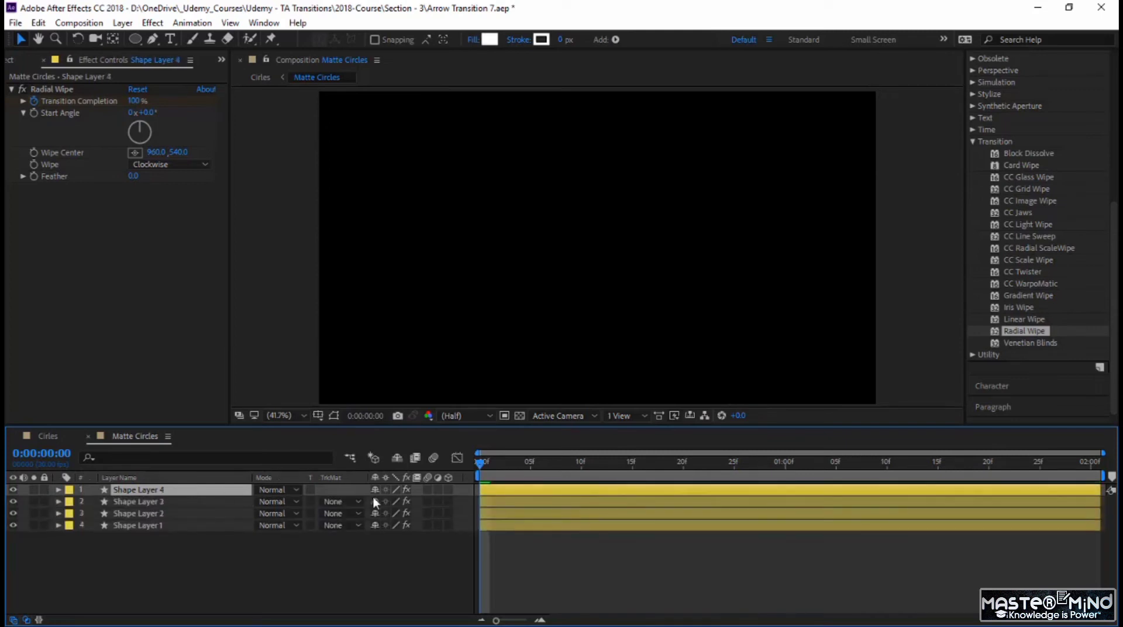
Step: Reveal all four layers' keyframes, stagger Shape Layers 2, 3 and 4 to start at frames 4, 10 and 15, and preview
left_click_drag(118, 547, 124, 487)
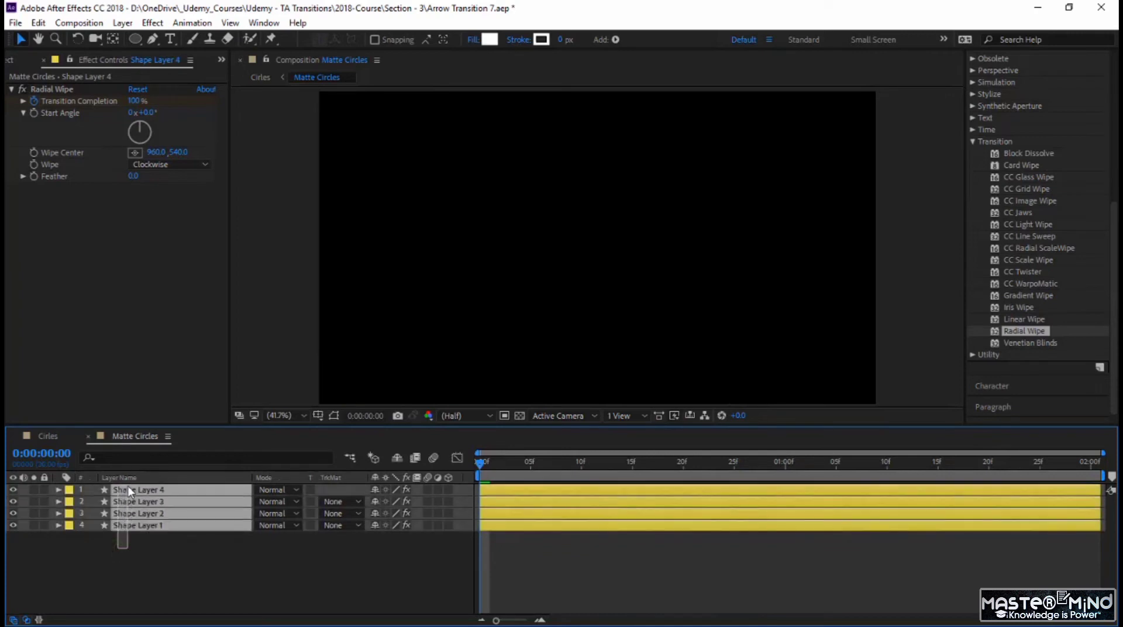
key("u")
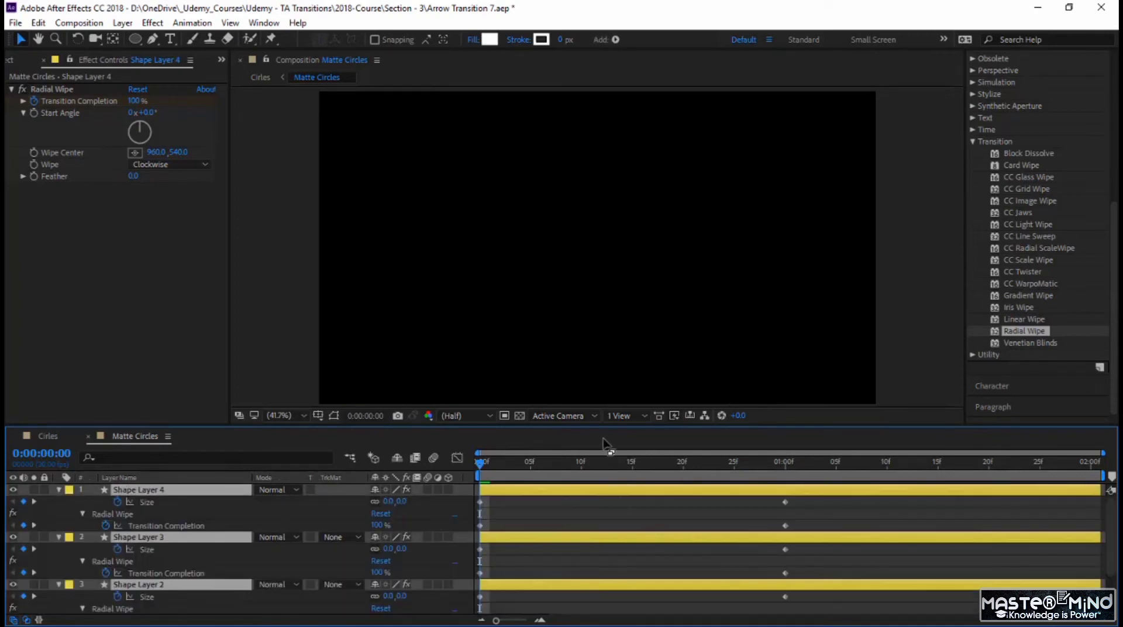
left_click_drag(605, 434, 603, 359)
left_click(527, 515)
left_click_drag(509, 514, 556, 514)
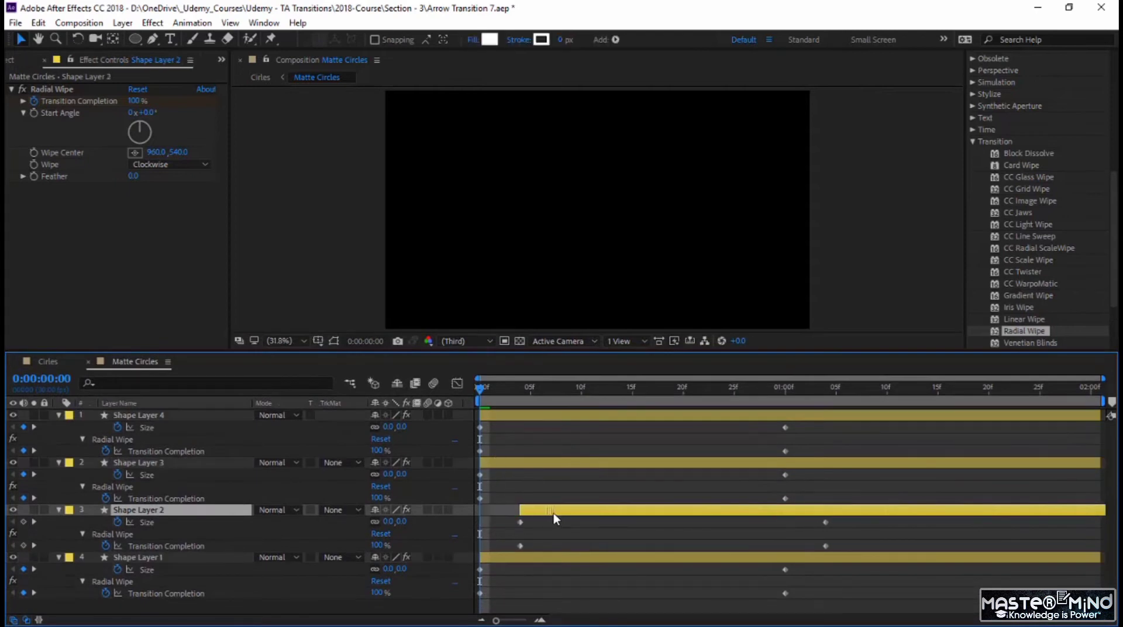
left_click_drag(528, 463, 630, 464)
left_click_drag(609, 416, 757, 420)
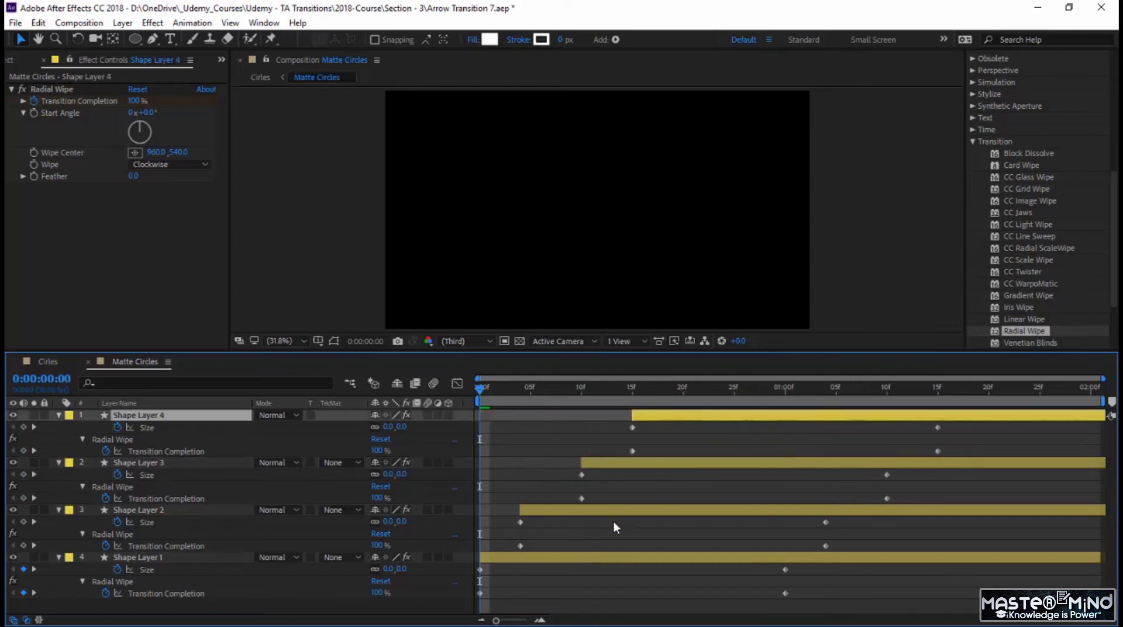
key("space")
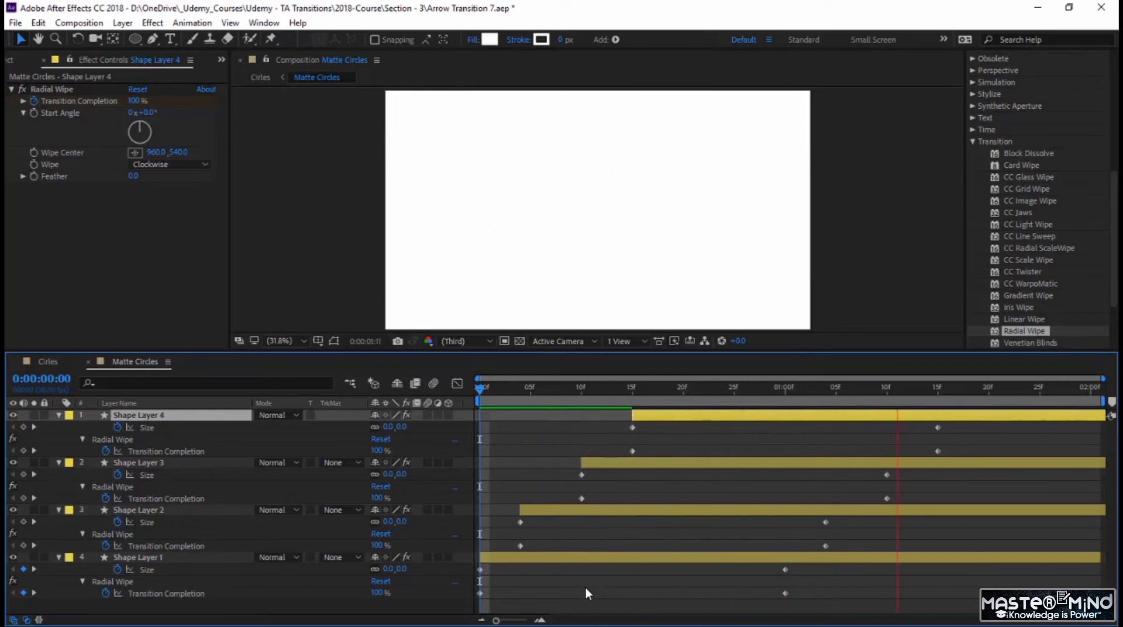
key("space")
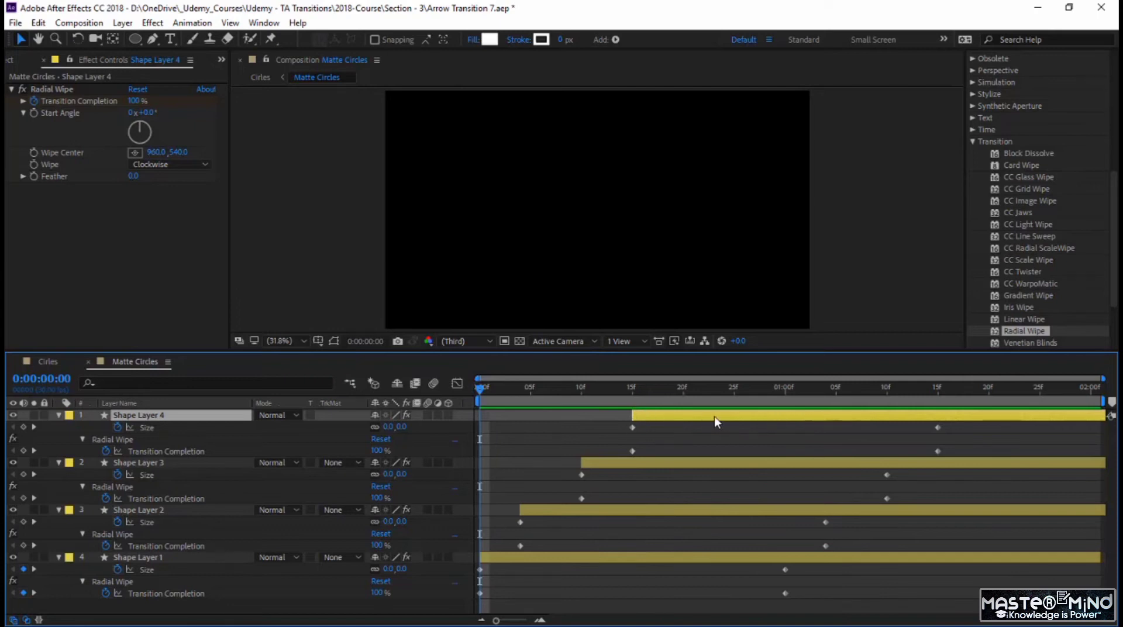
Step: Set the fill color brightness of Shape Layer 1 to 20%
left_click(617, 555)
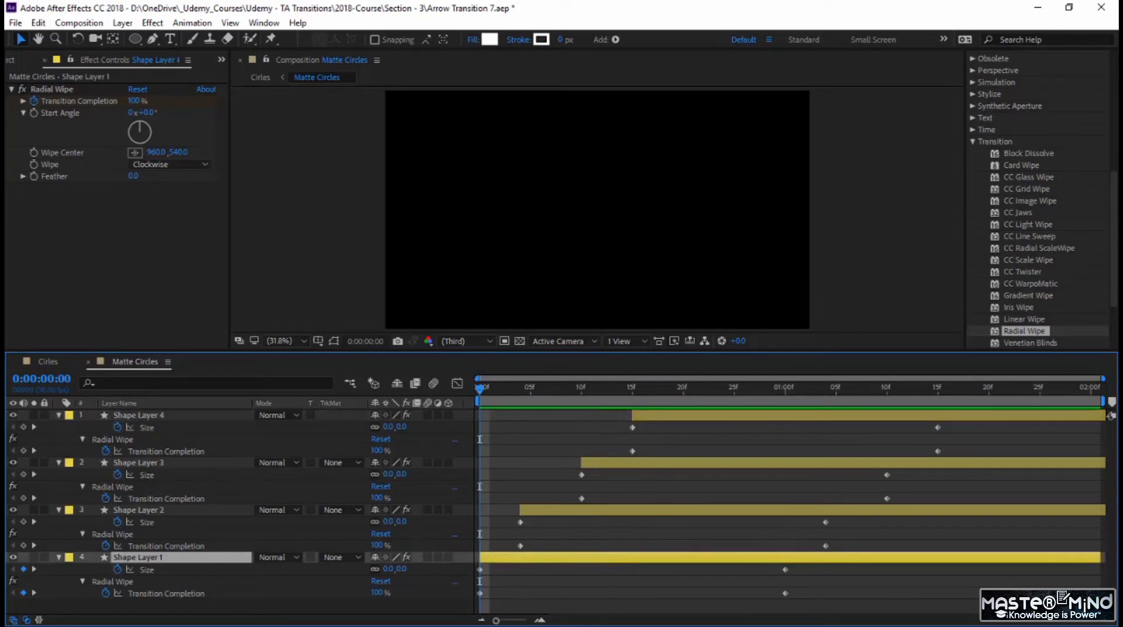
left_click(489, 40)
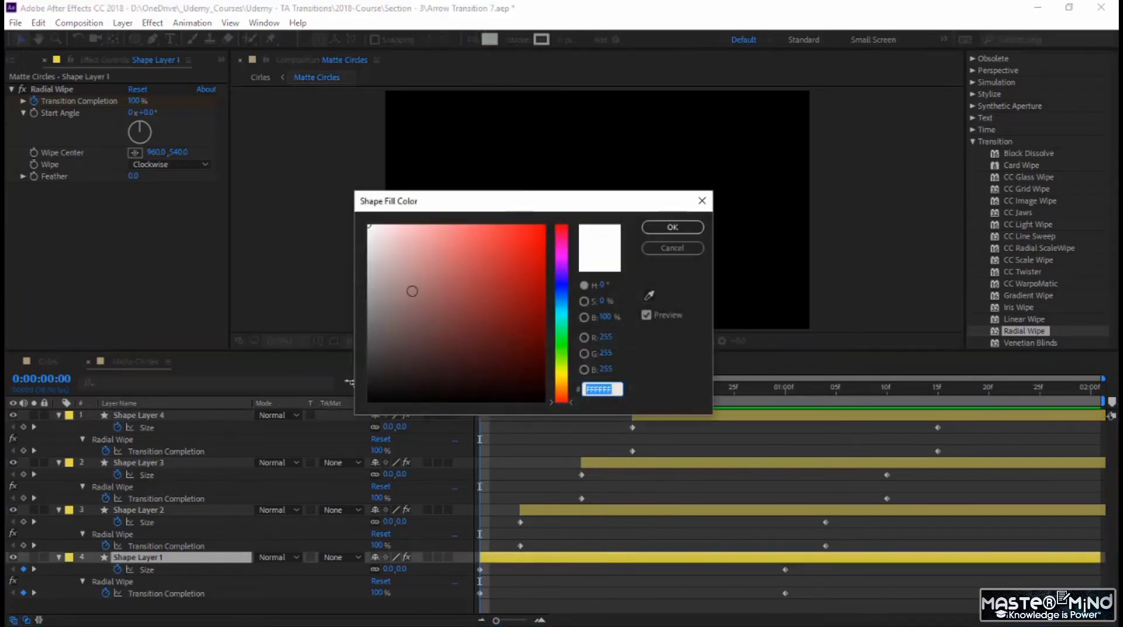
left_click(605, 317)
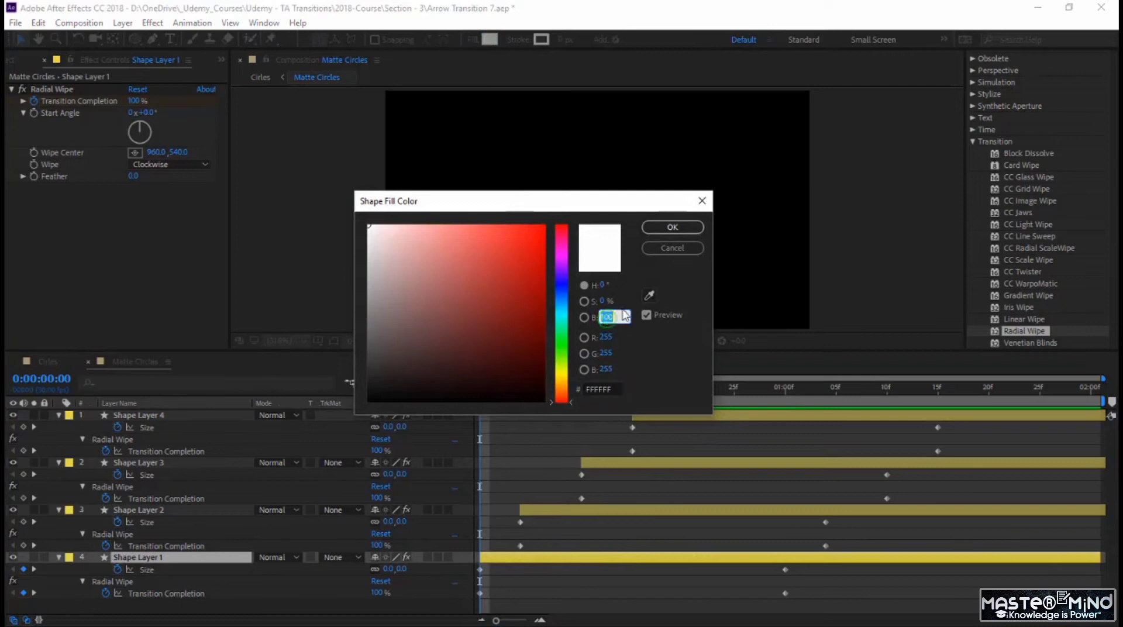
type("20")
key("Return")
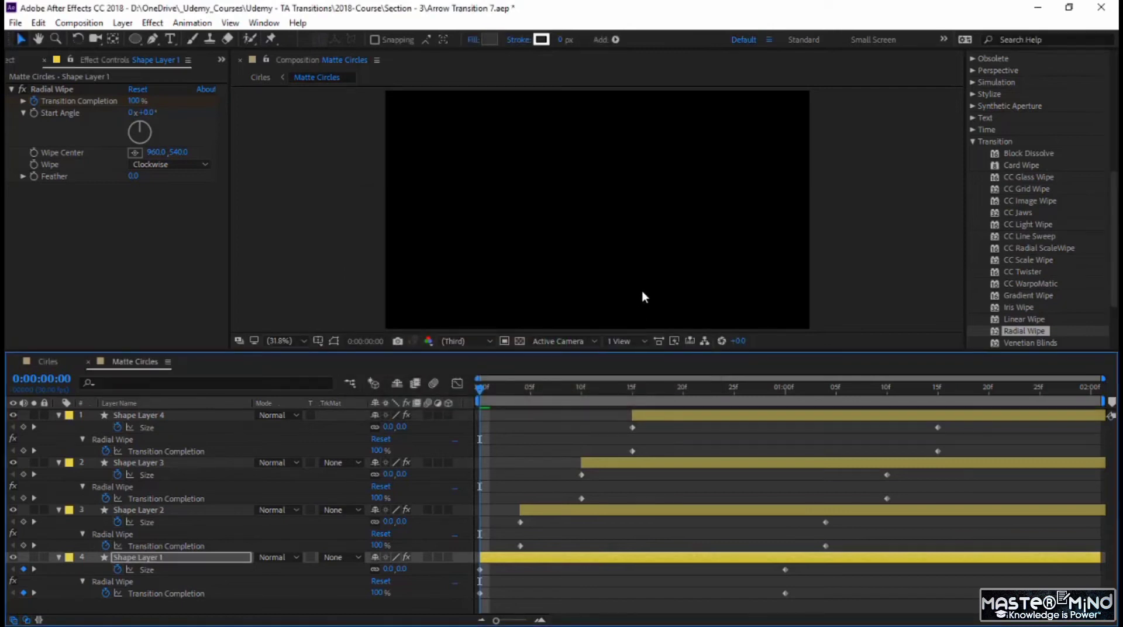
Step: Set the fill color brightness of Shape Layer 2 to 30%
left_click(625, 510)
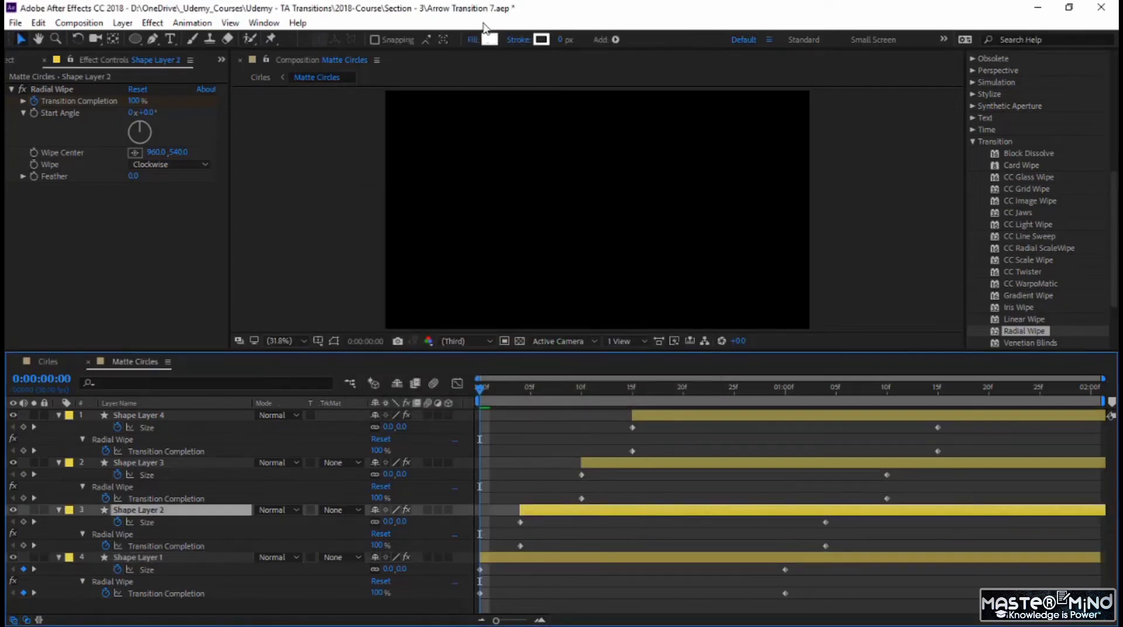
left_click(489, 39)
left_click(606, 317)
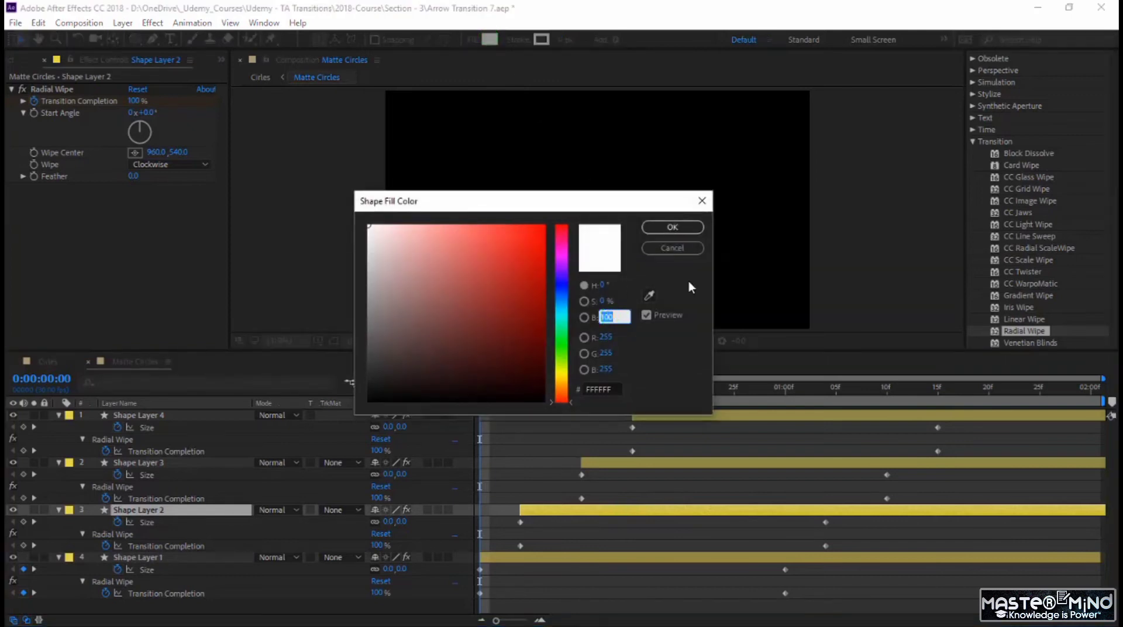
type("30")
key("Return")
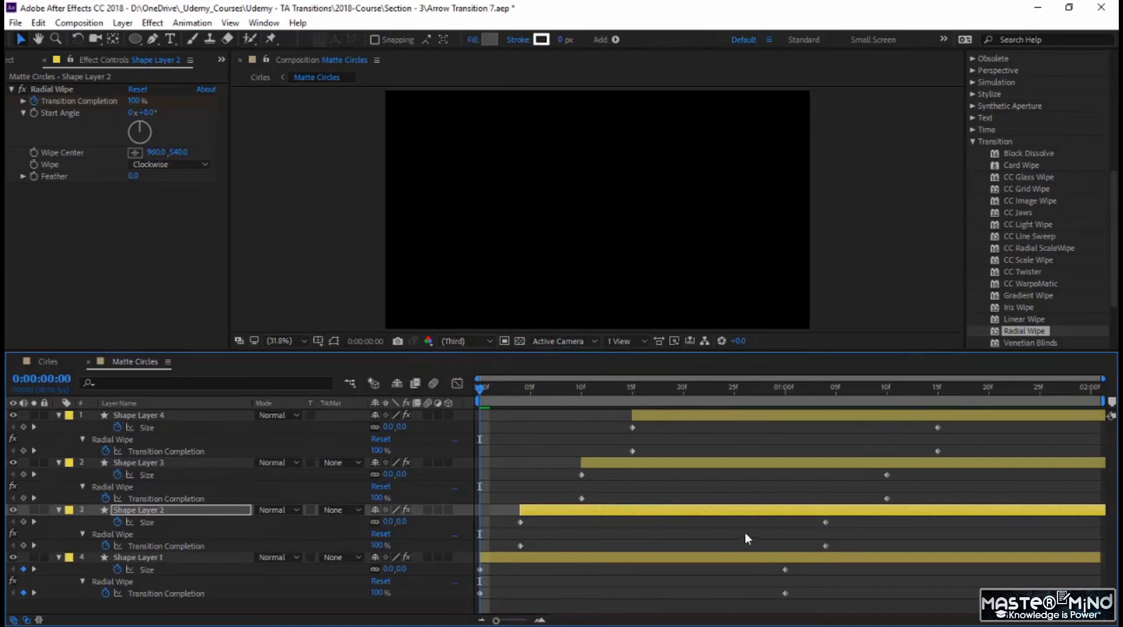
Step: Set the fill color brightness of Shape Layer 3 to 40% and preview the animation from the first frame
left_click(718, 465)
left_click(492, 38)
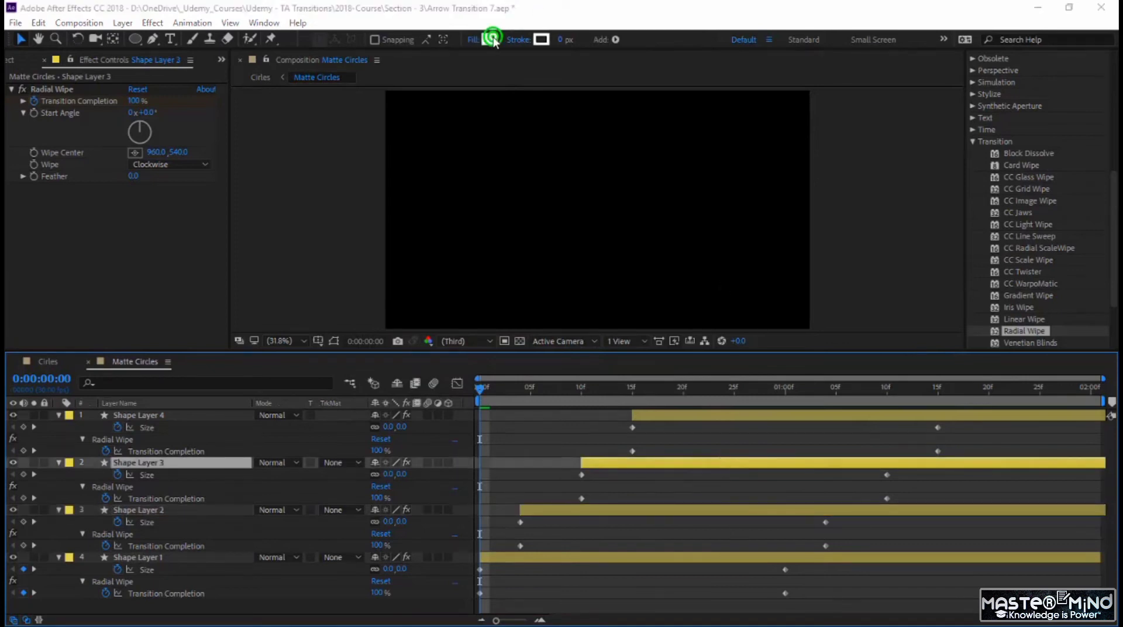
left_click(608, 318)
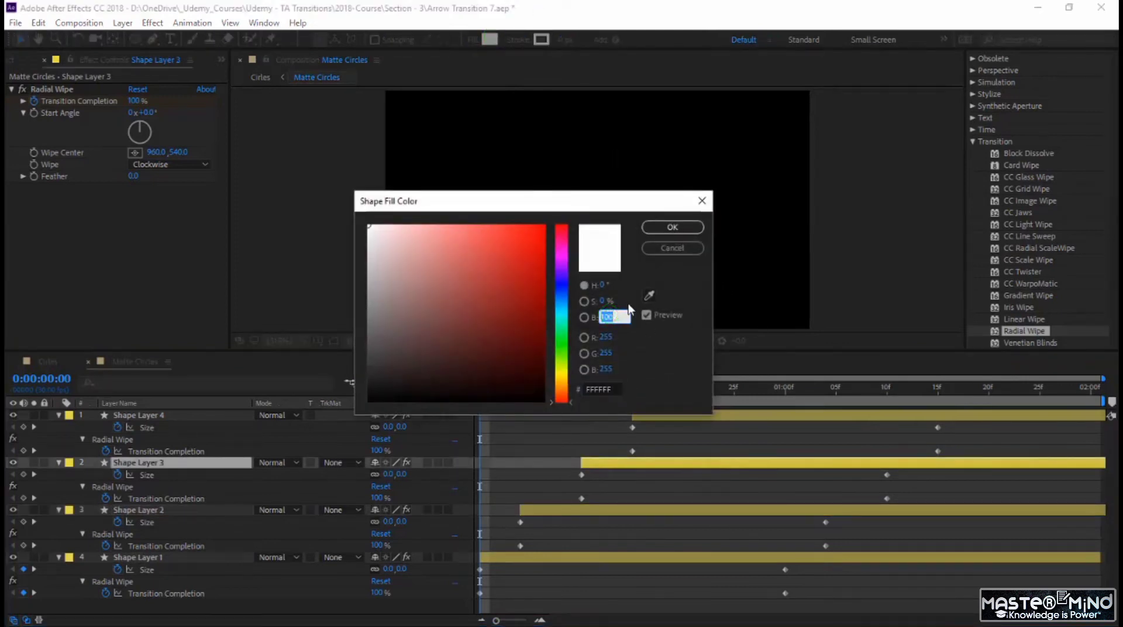
key("Return")
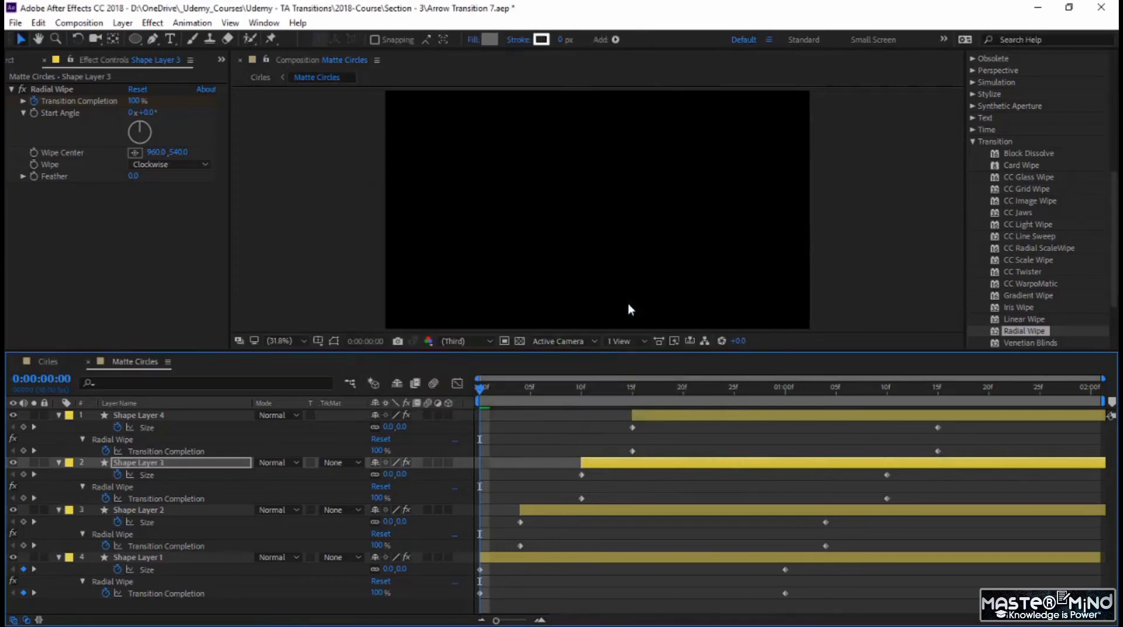
key("space")
left_click(479, 389)
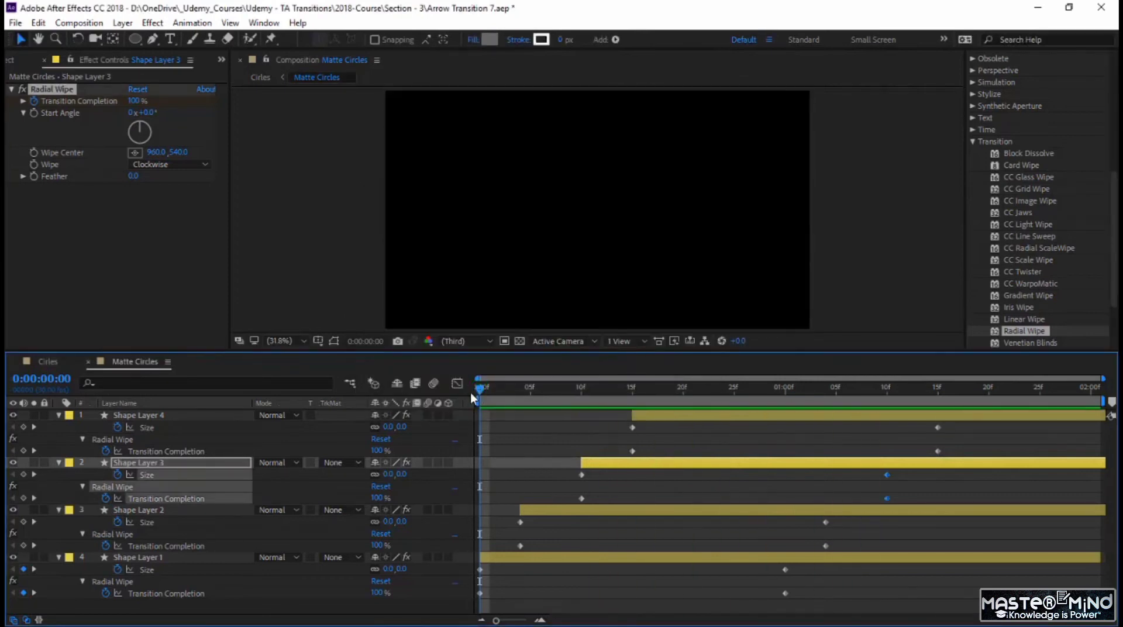
key("space")
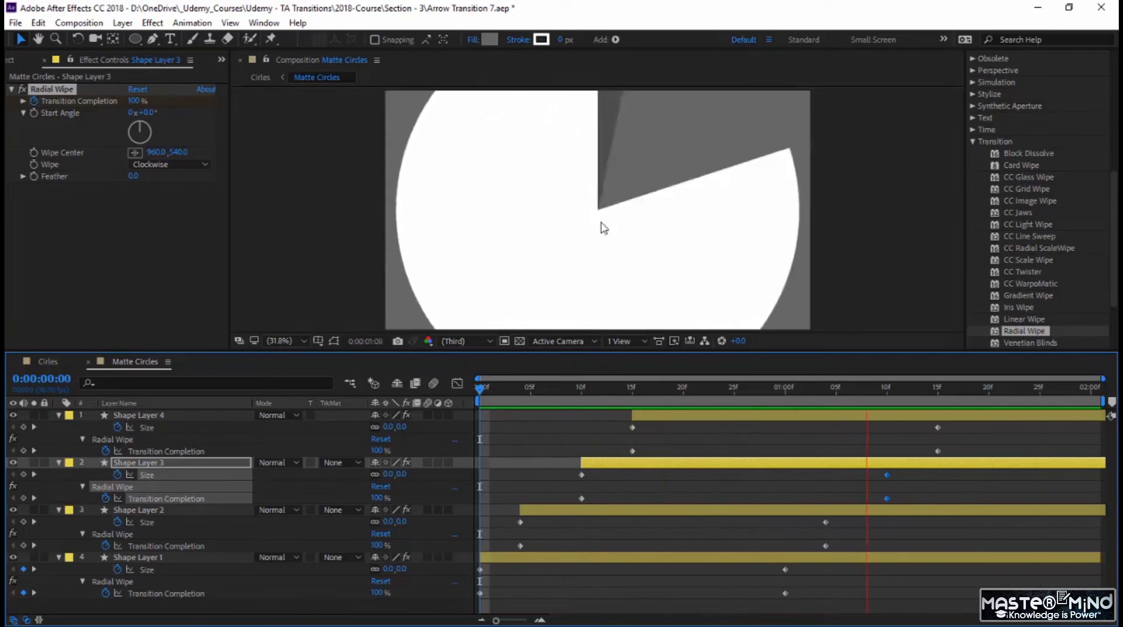
left_click(480, 388)
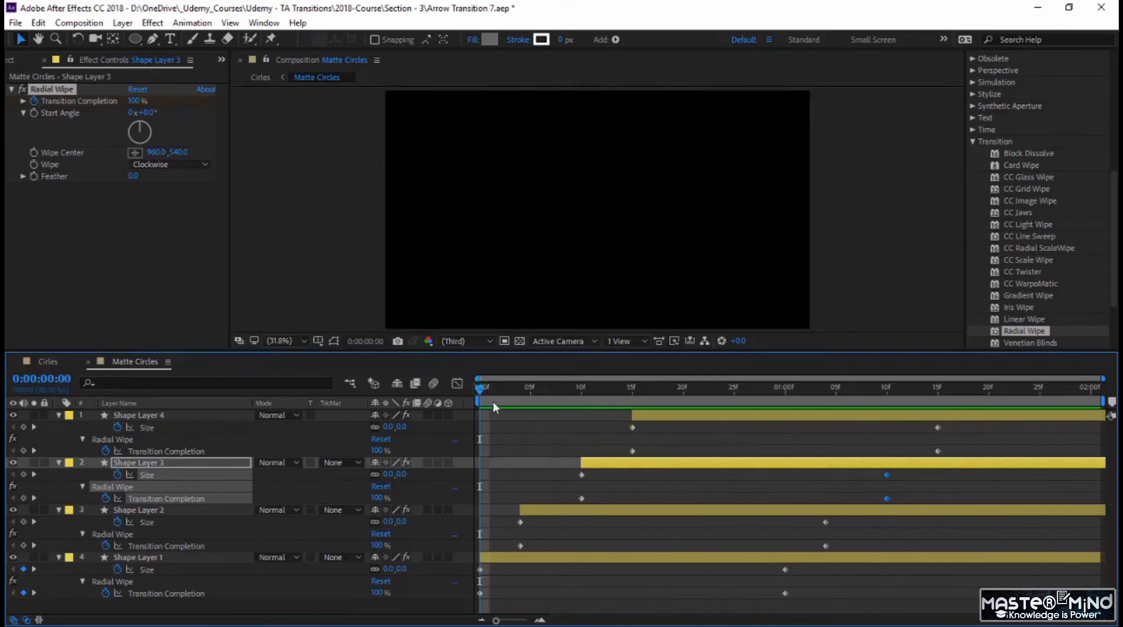
Step: Apply Easy Ease to all Size and Transition Completion keyframes of the four shape layers and preview the result
left_click(1006, 592)
left_click_drag(1018, 602, 457, 387)
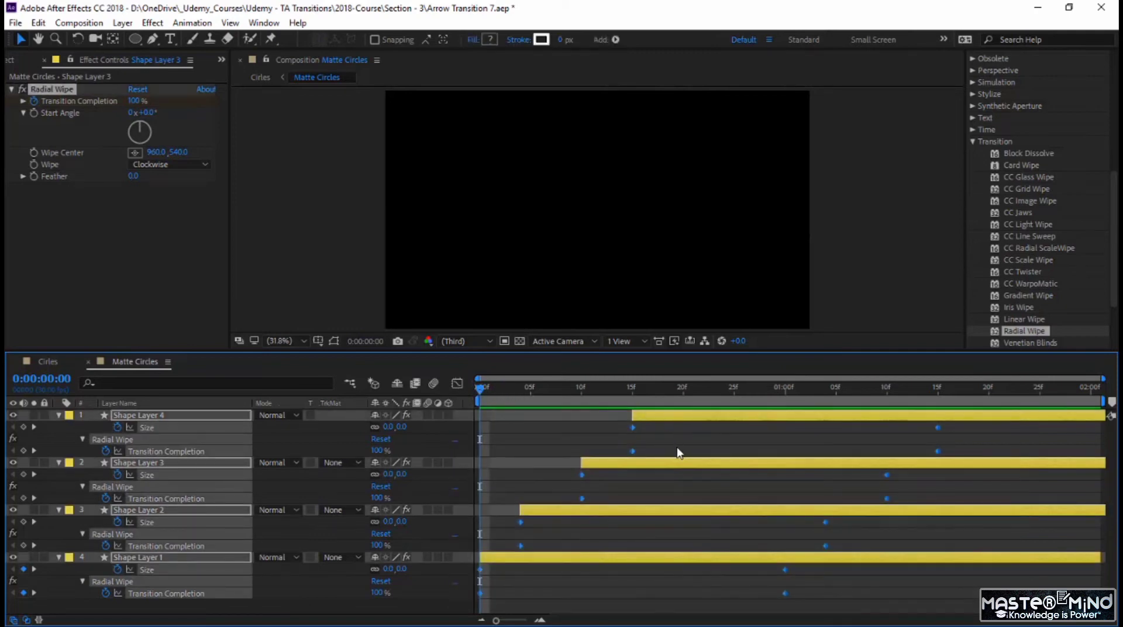
left_click(457, 383)
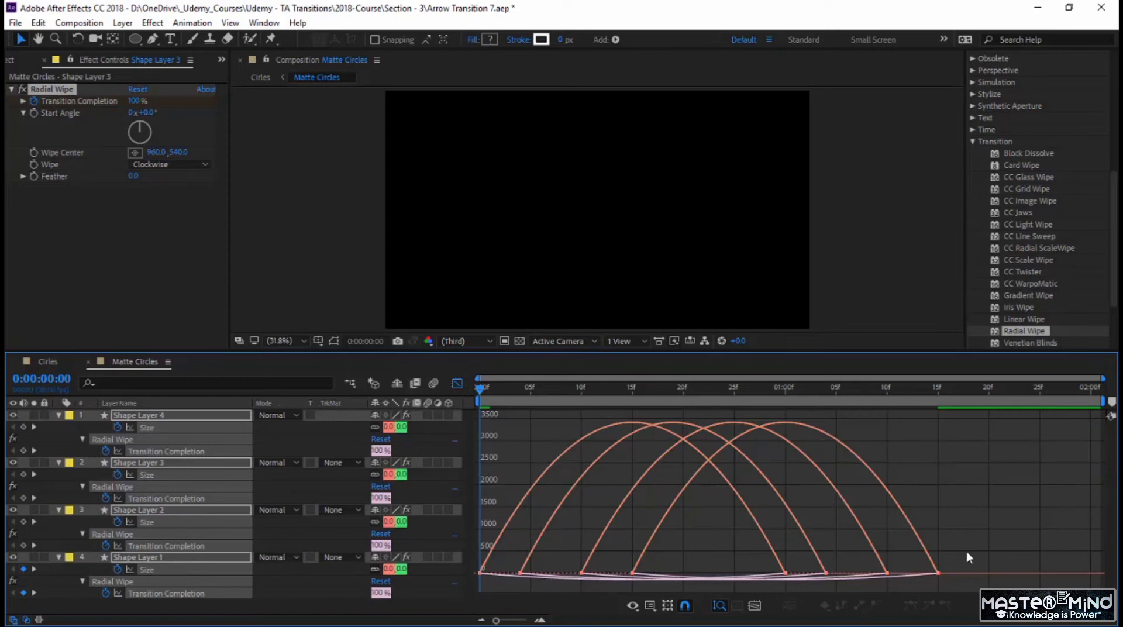
left_click(458, 383)
key("space")
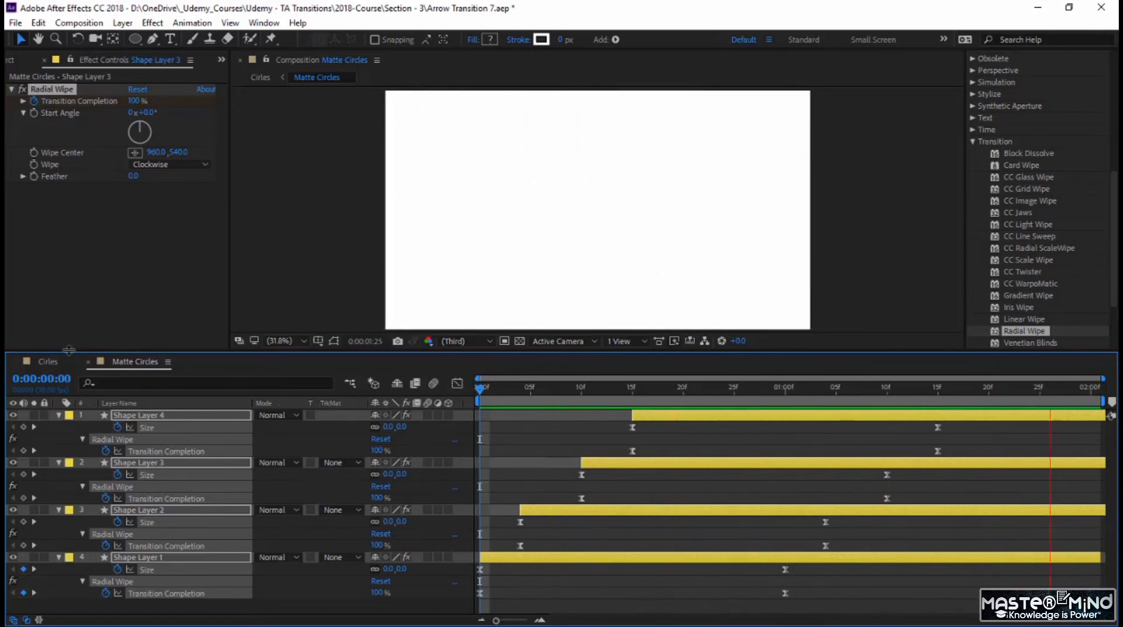
Step: Preview the transition in the Cirles composition and scrub to 0:00:03:26
left_click(47, 362)
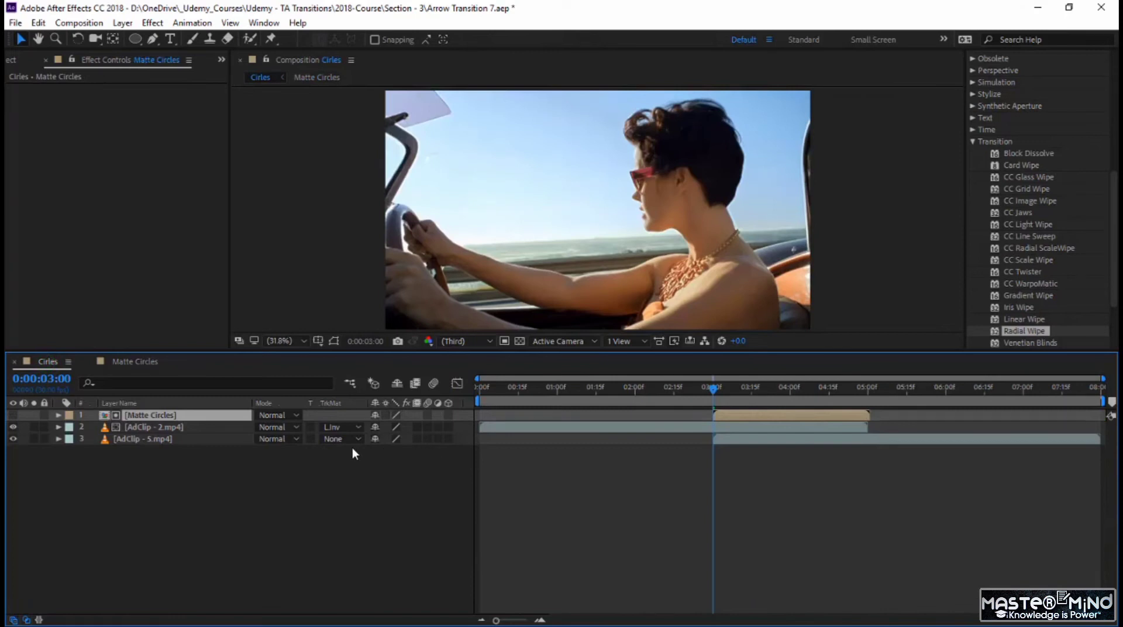
key("space")
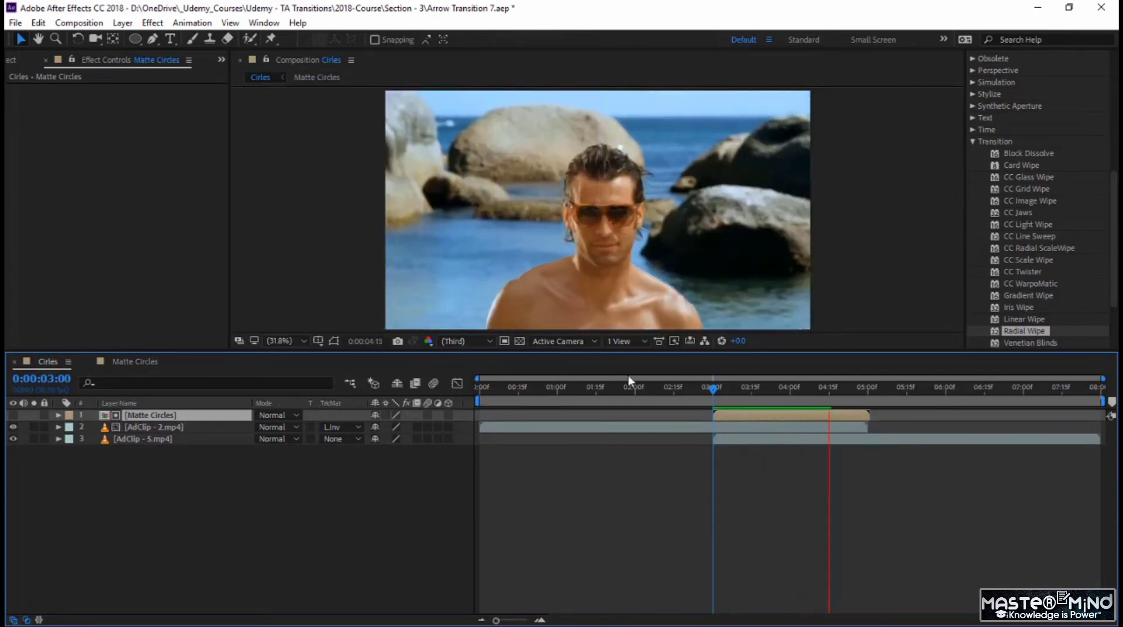
left_click(713, 387)
left_click_drag(718, 388, 781, 397)
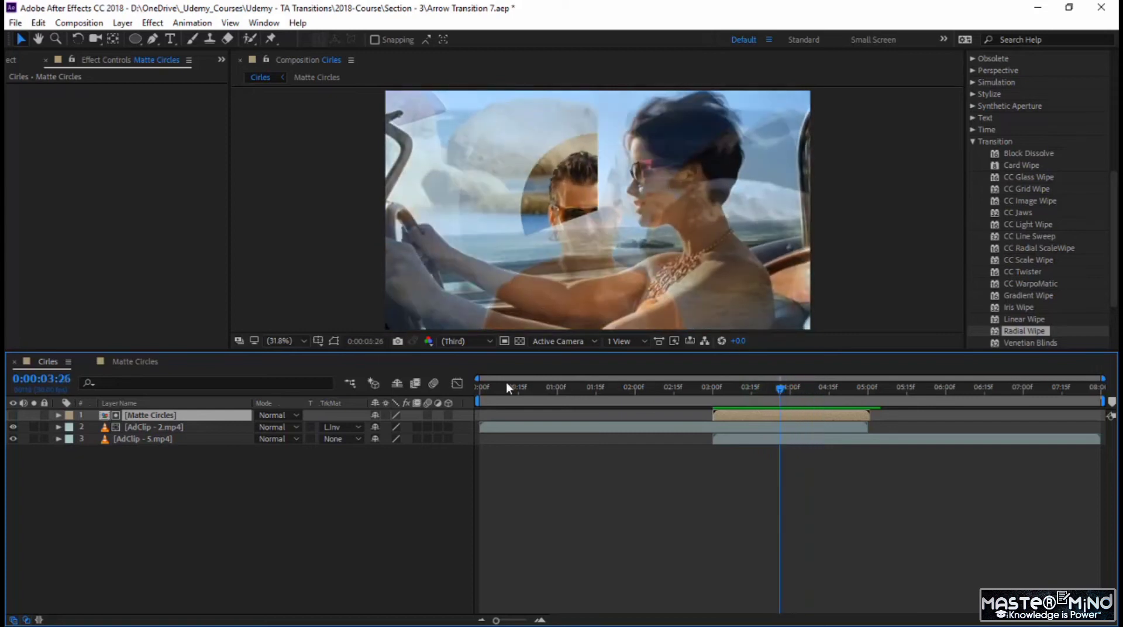
Step: In the Matte Circles composition, set the fill color brightness of Shape Layer 1 to 30%
left_click(151, 361)
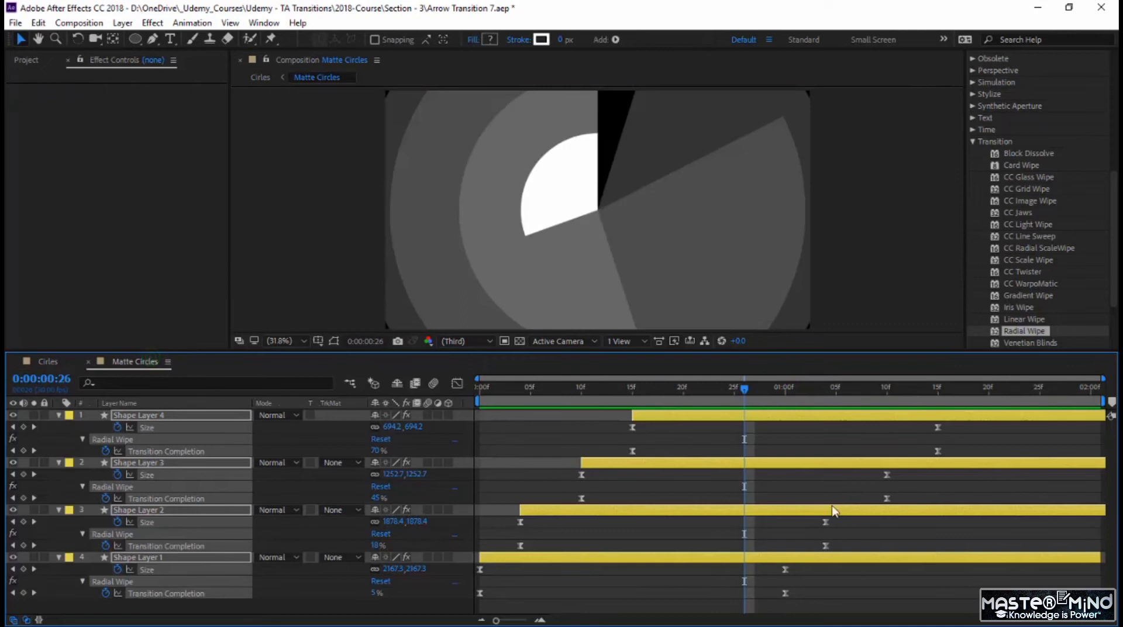
left_click(719, 481)
left_click(641, 557)
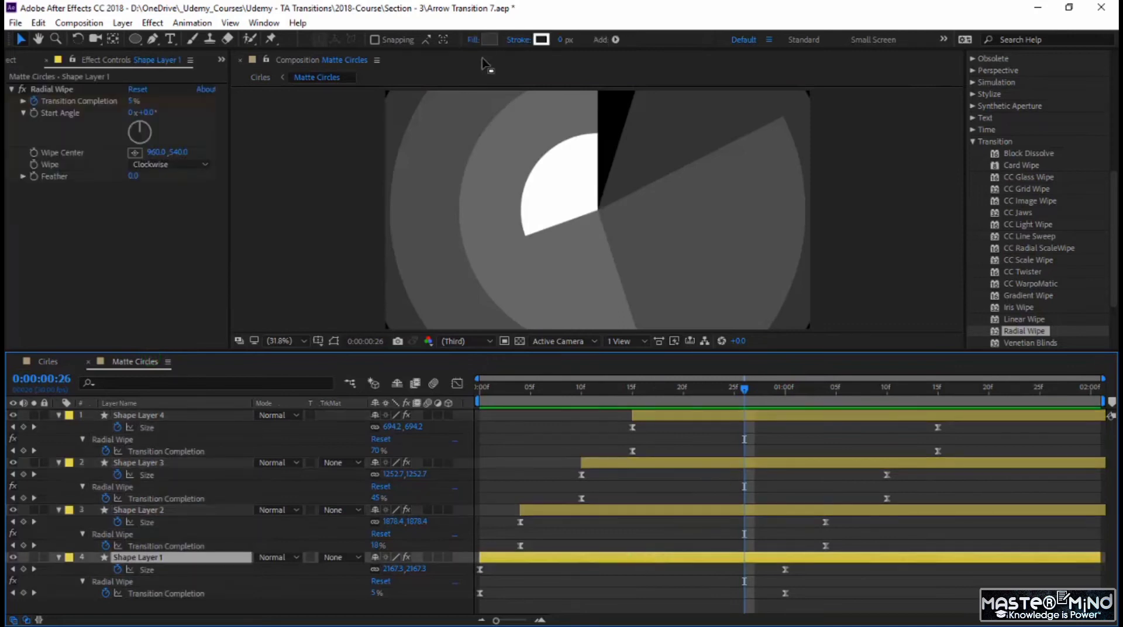
left_click(489, 39)
left_click(605, 316)
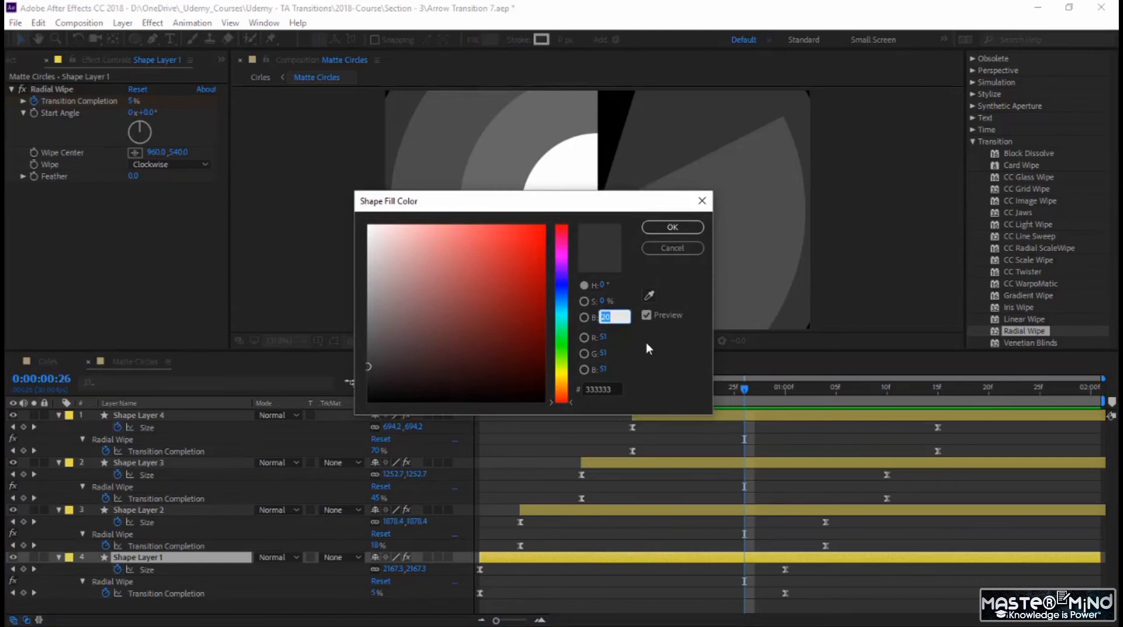
type("30")
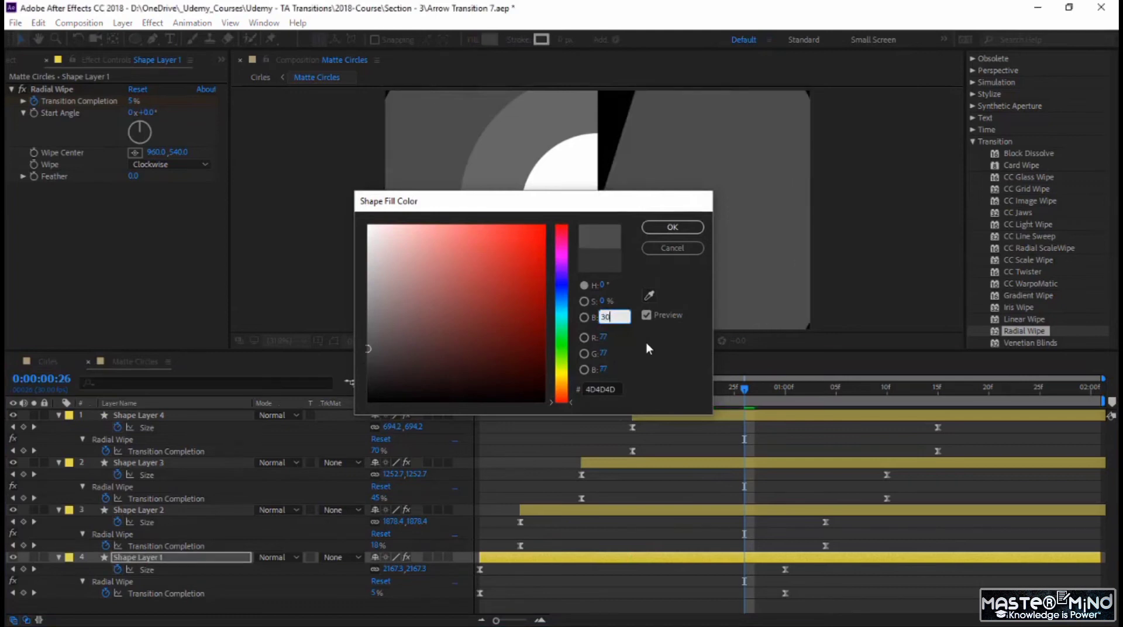
key("Return")
Step: Set the fill color brightness of Shape Layer 2 to 50%
left_click(664, 512)
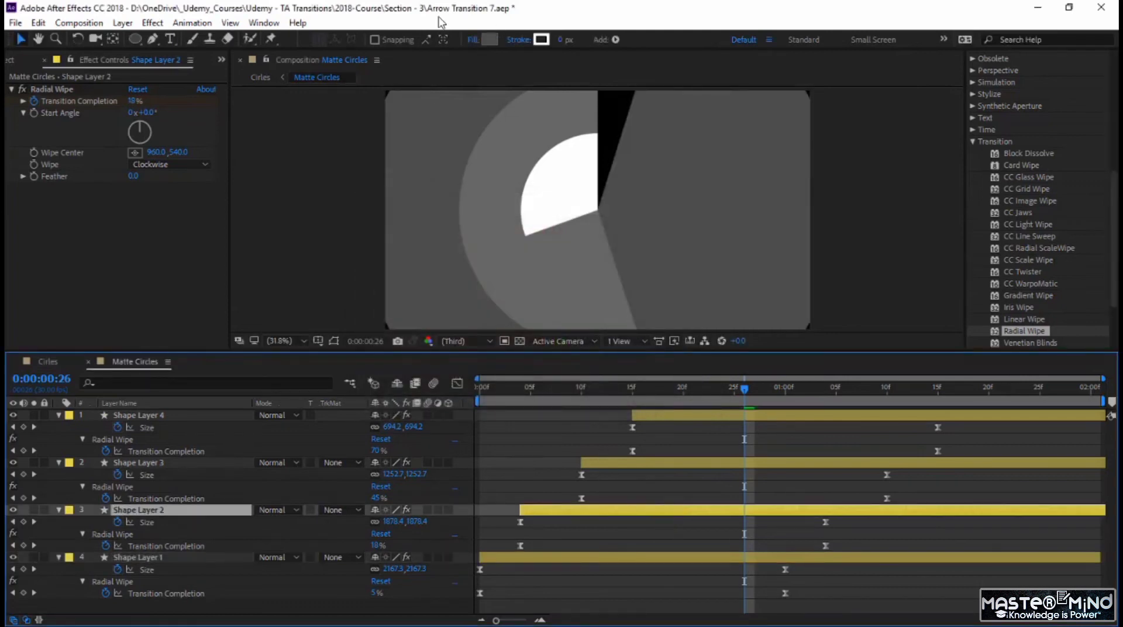
left_click(480, 39)
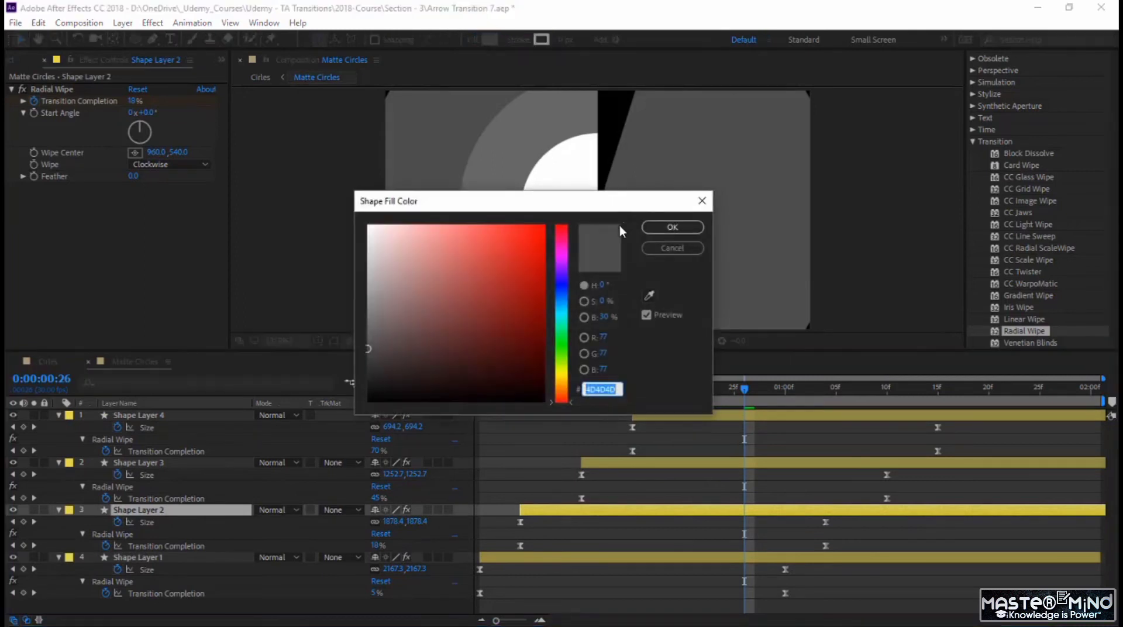
left_click(602, 317)
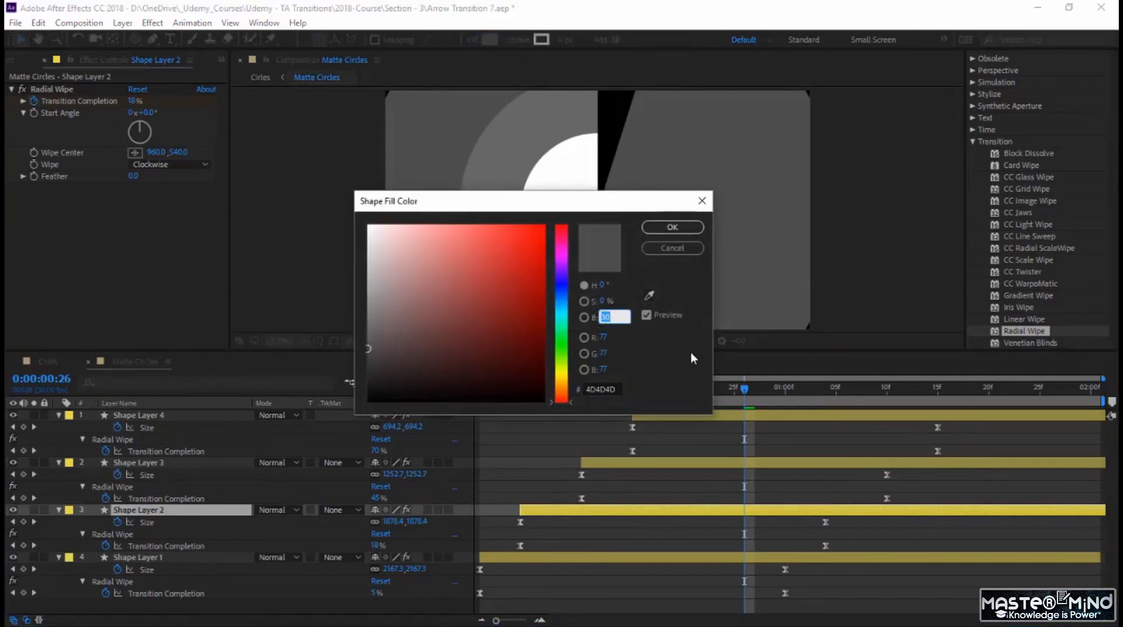
type("50")
key("Return")
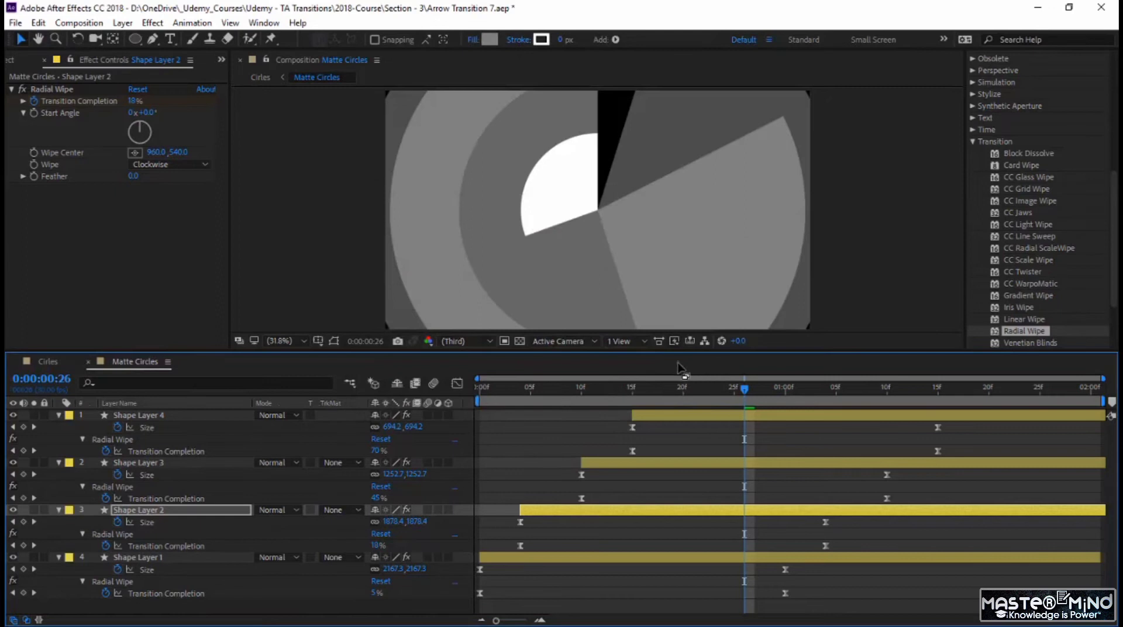
Step: Set the fill color brightness of Shape Layer 3 to 60%
left_click(700, 465)
left_click(489, 40)
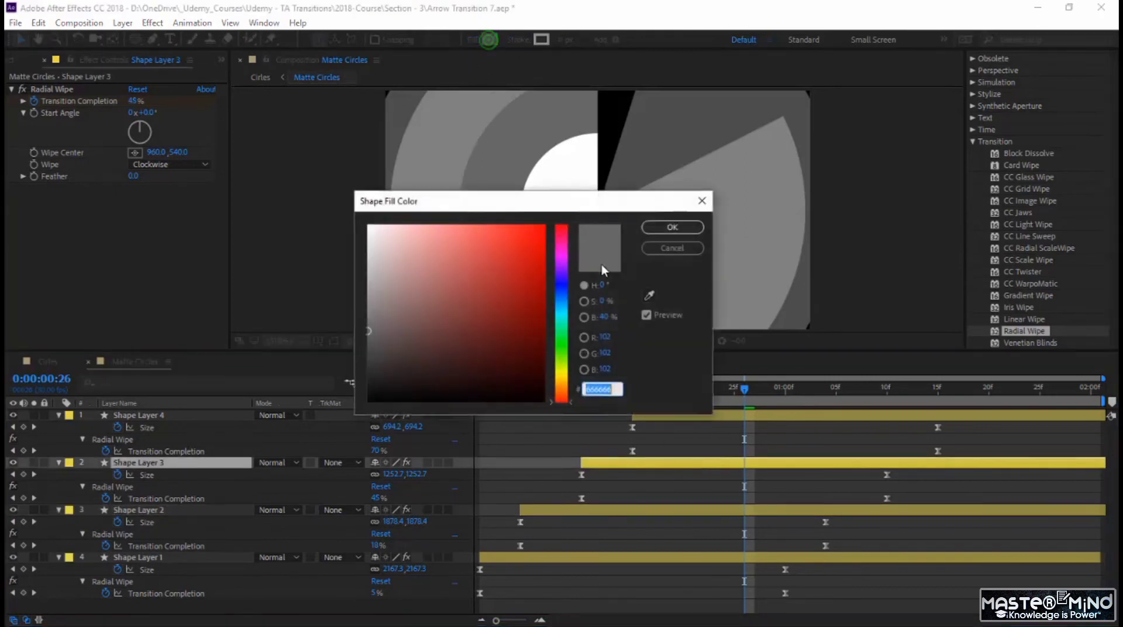
left_click(605, 317)
type("60")
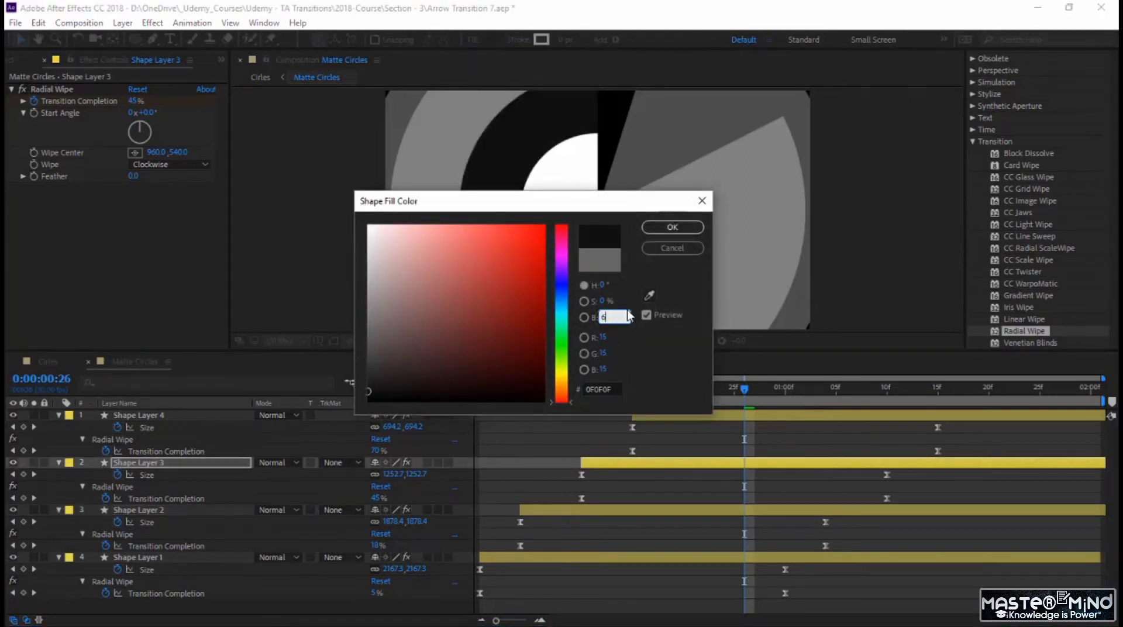
key("Return")
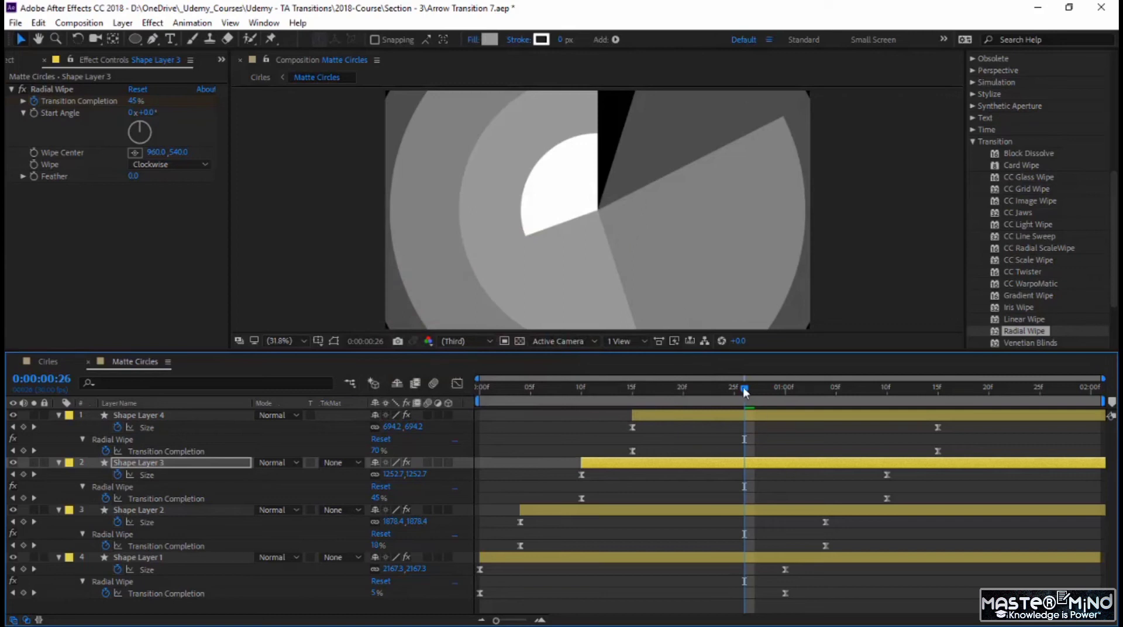
Step: Shift the end keyframes of all four shape layers 15 frames later, placing Shape Layer 4's at 0:00:02:00
left_click_drag(745, 392, 420, 420)
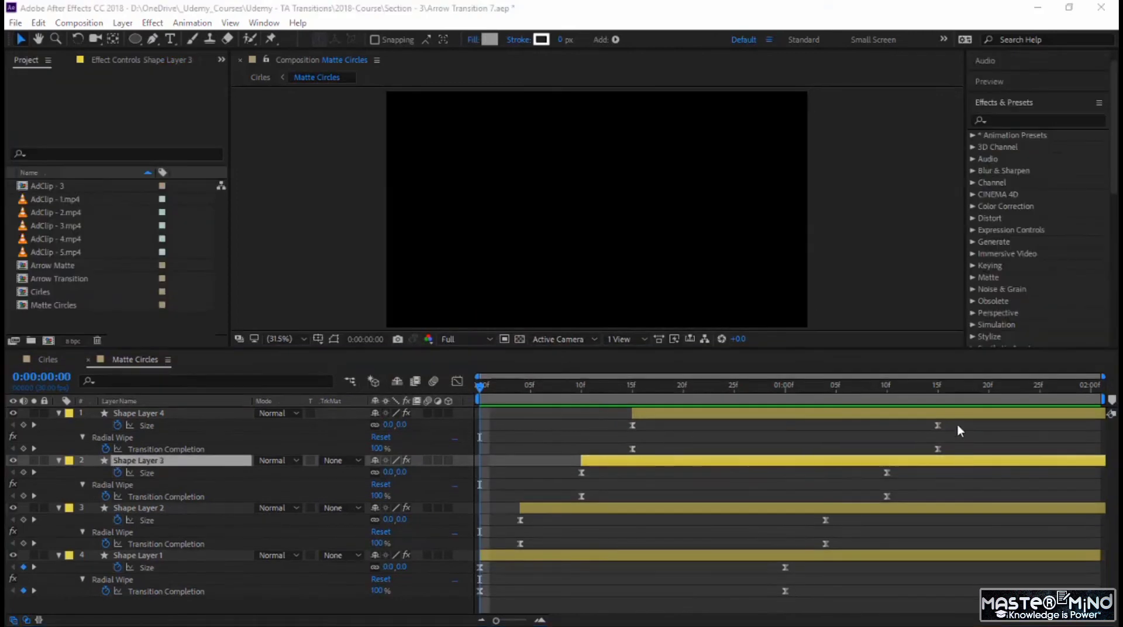
left_click_drag(957, 424, 767, 613)
left_click_drag(940, 431, 1091, 433)
left_click(64, 377)
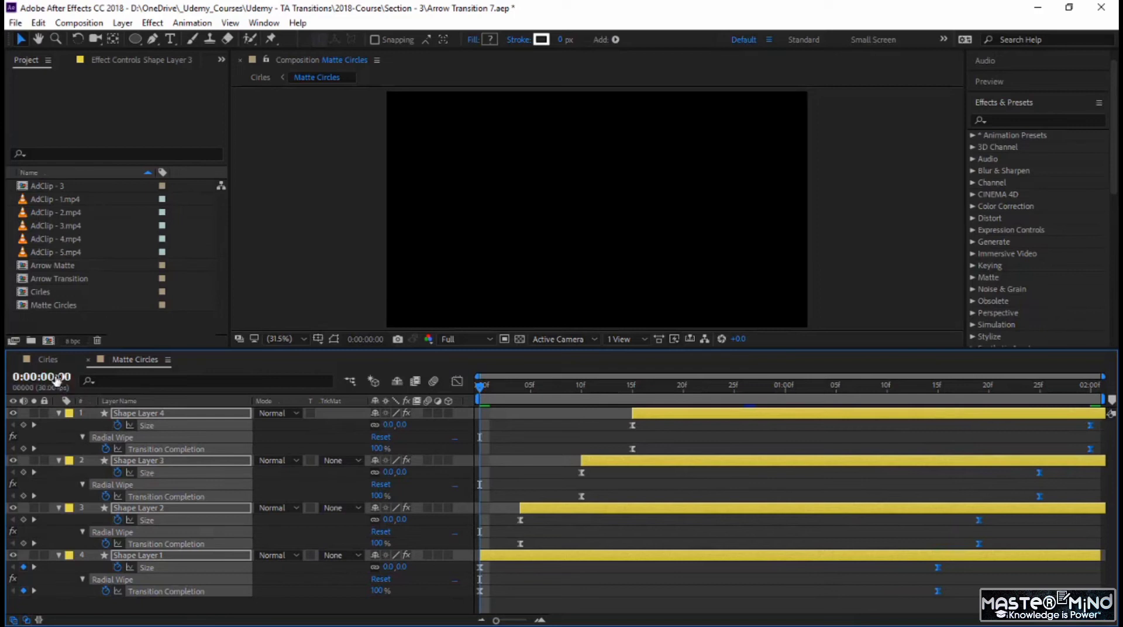
type("200")
key("Return")
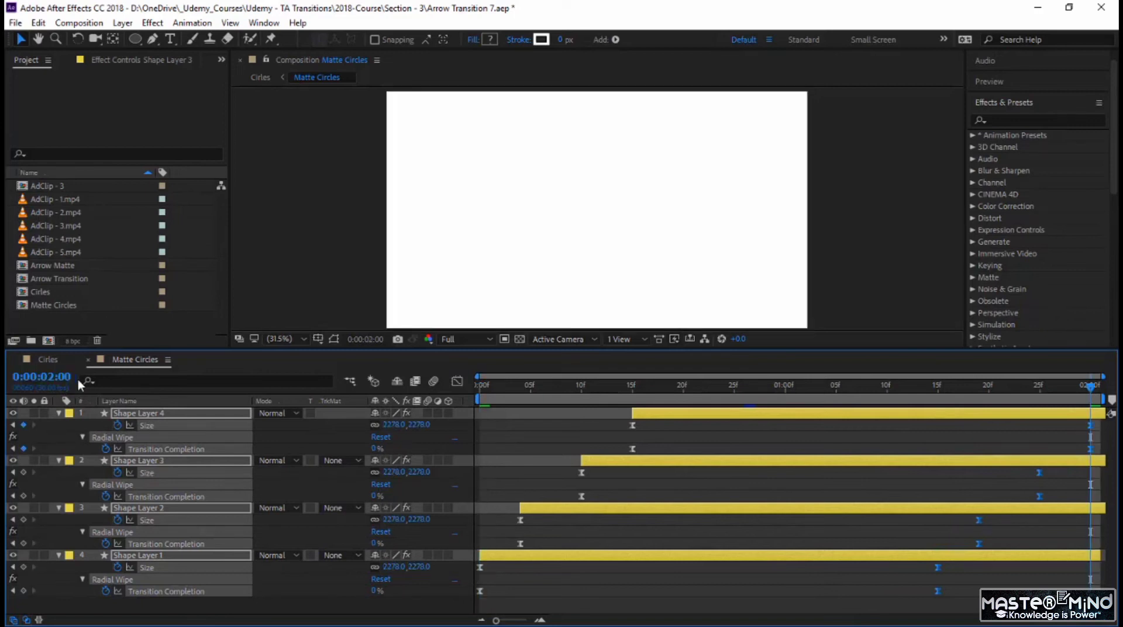
mouse_move(1089, 428)
left_mouse_down()
mouse_move(1077, 428)
mouse_move(1092, 429)
left_mouse_up()
Step: Save the project and preview the new keyframe timing in both the Matte Circles and Cirles compositions
left_click_drag(739, 387, 475, 431)
key("space")
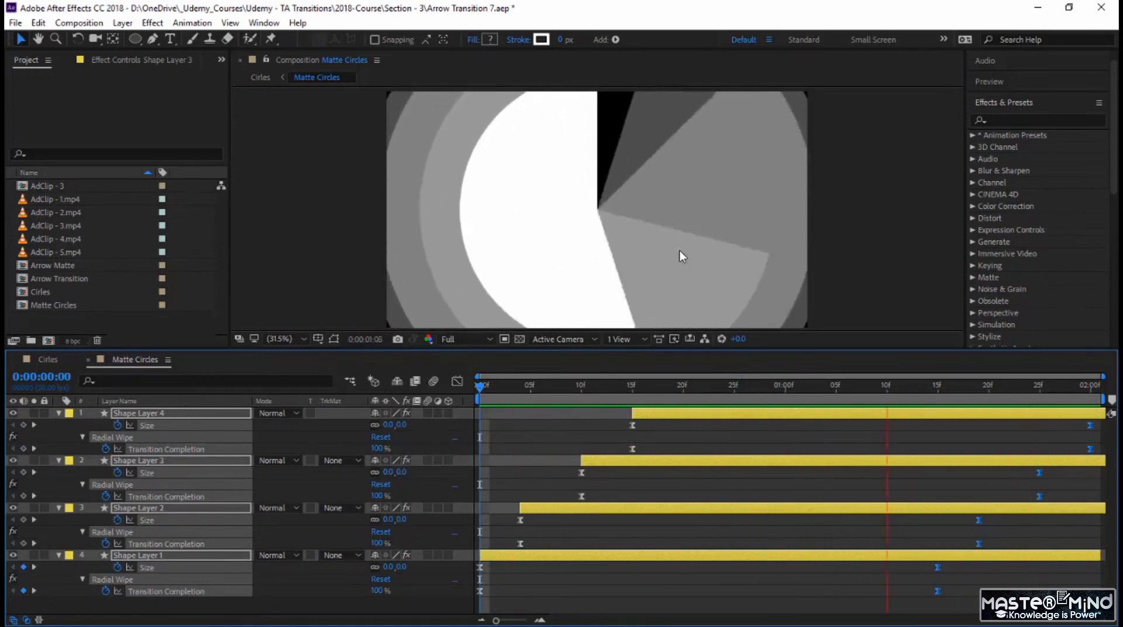
key("ctrl+s")
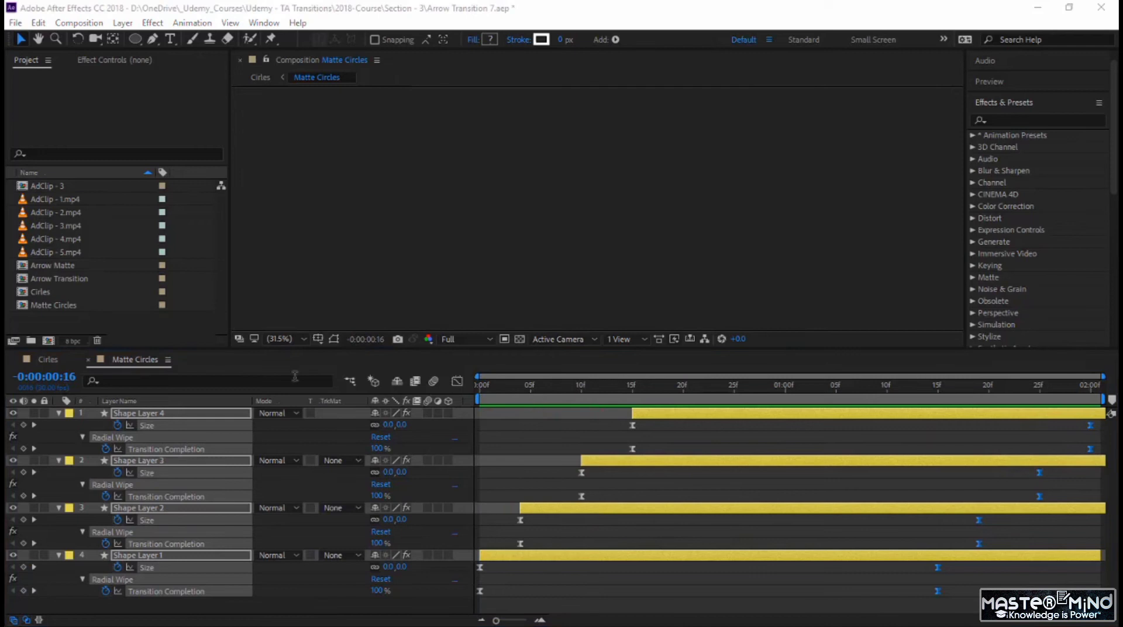
left_click(49, 359)
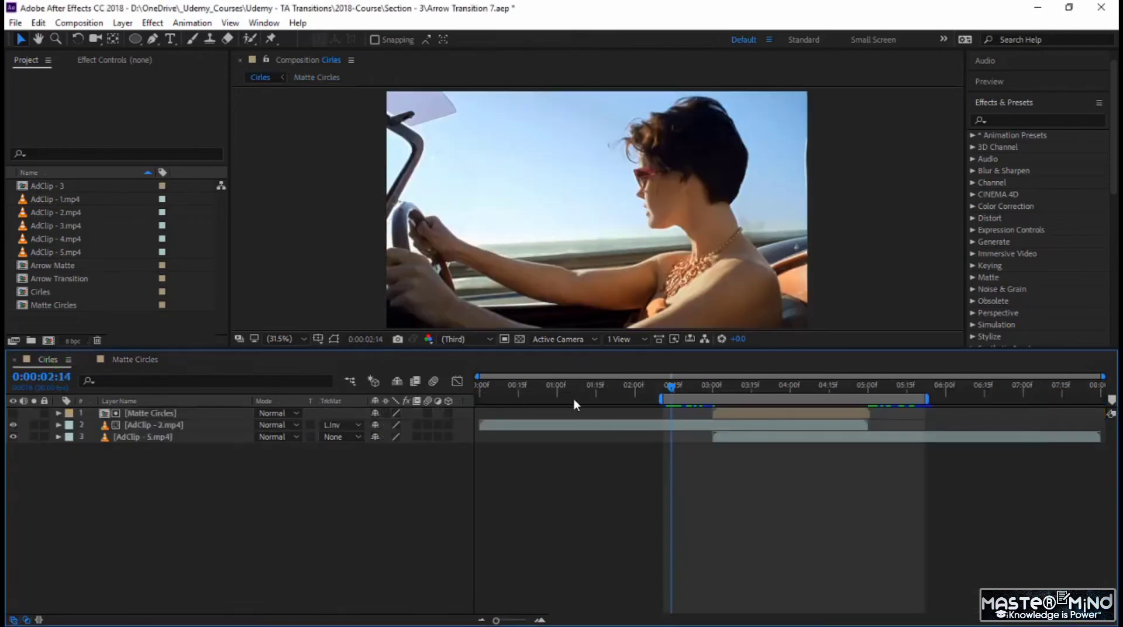
key("space")
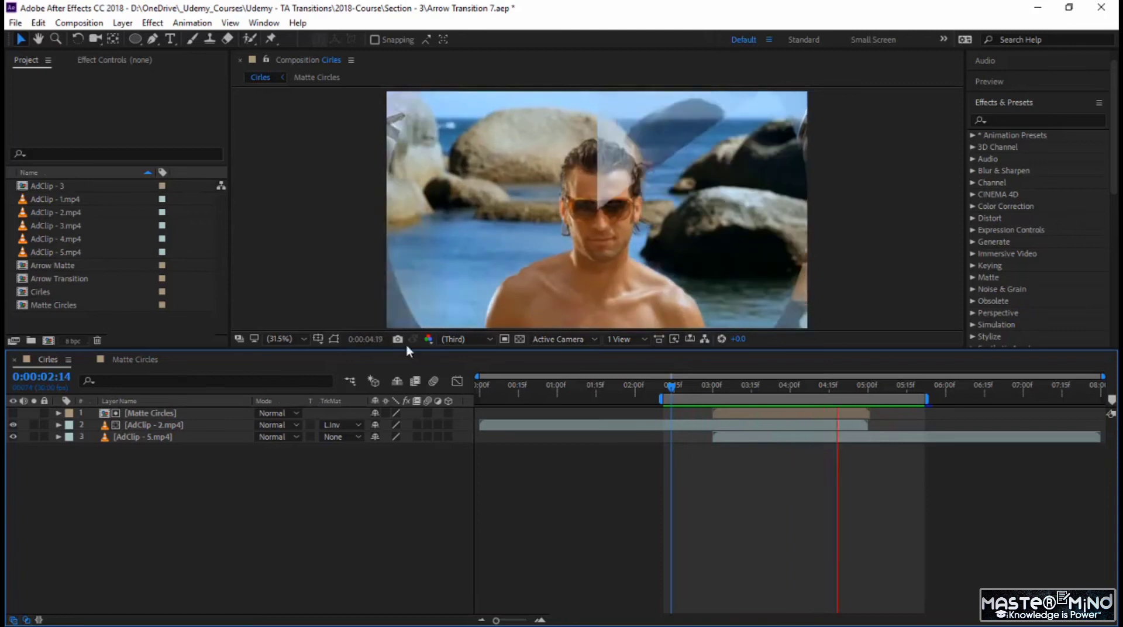
Step: Review the speed curves of the Size and Transition Completion keyframes in Matte Circles and the resulting transition in Cirles
left_click(141, 359)
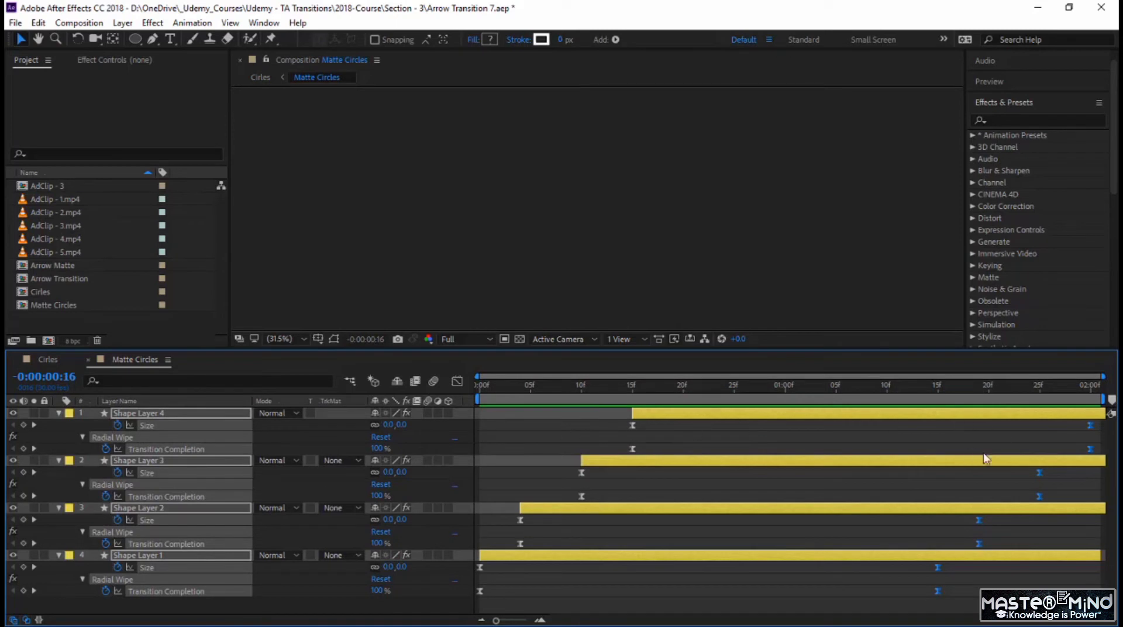
left_click(457, 381)
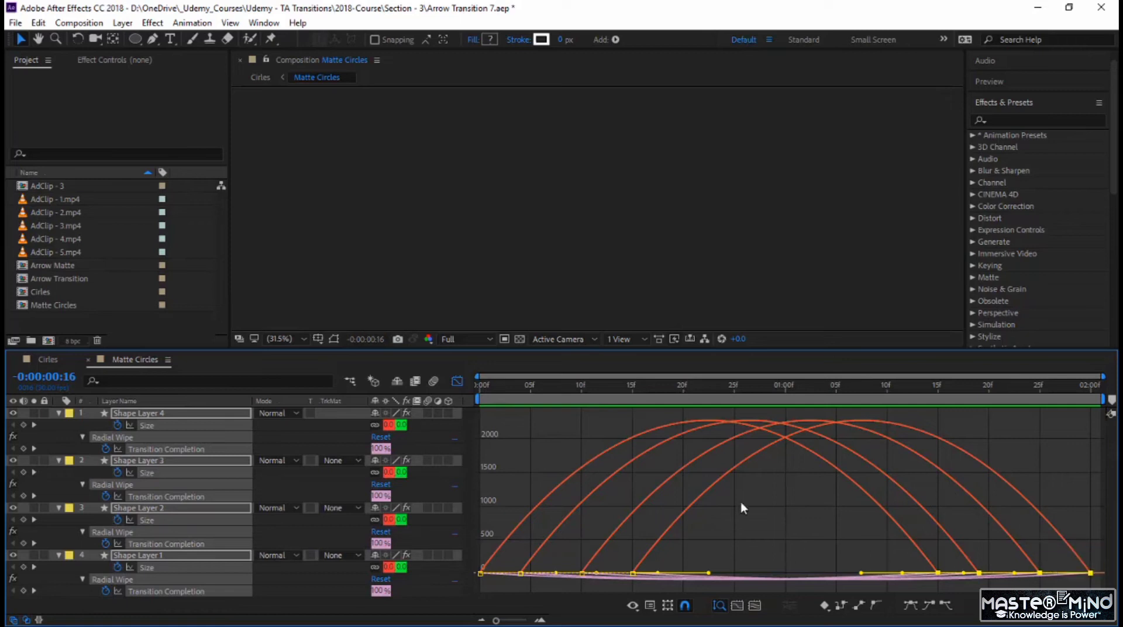
left_click(46, 359)
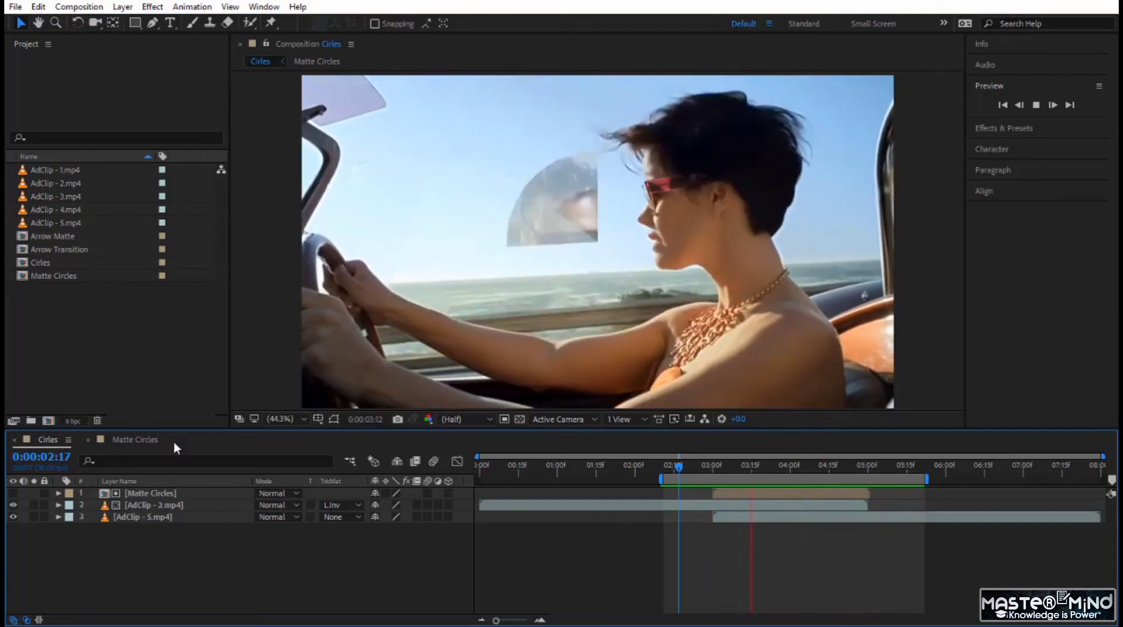
Step: Give all four shape layers in Matte Circles a white stroke with a width of 10 px
left_click(152, 444)
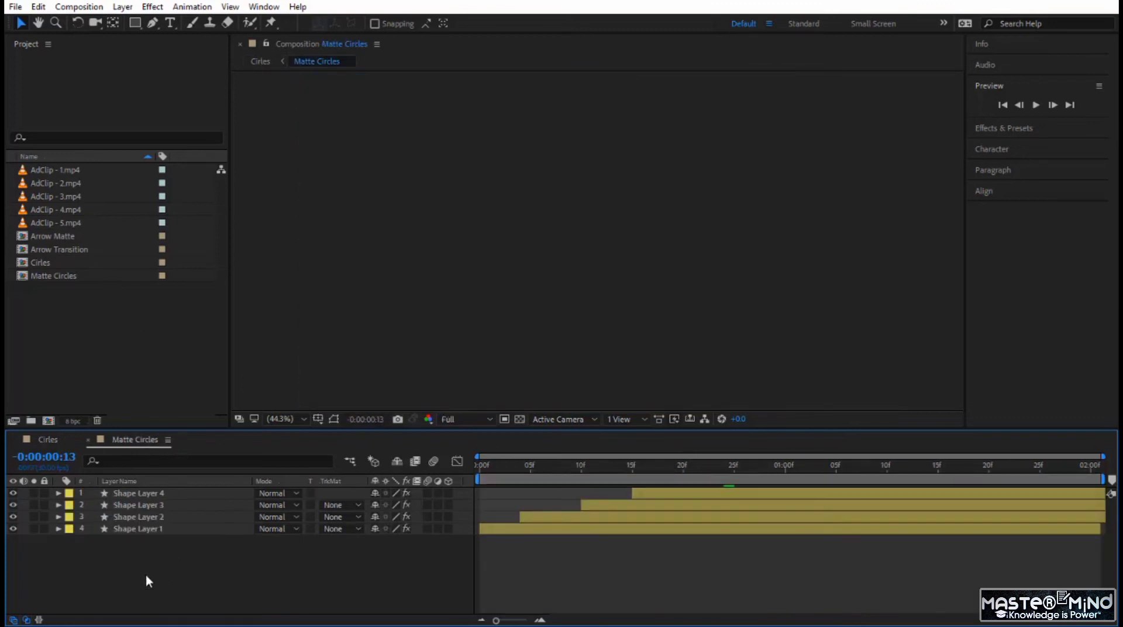
left_click_drag(148, 579, 143, 489)
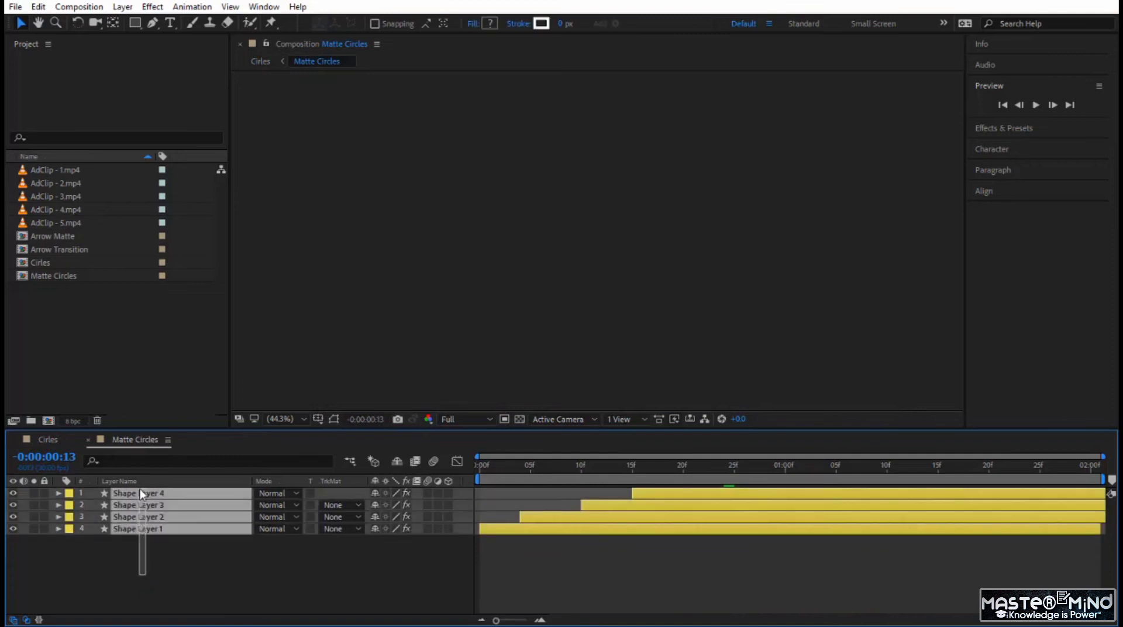
left_click(543, 24)
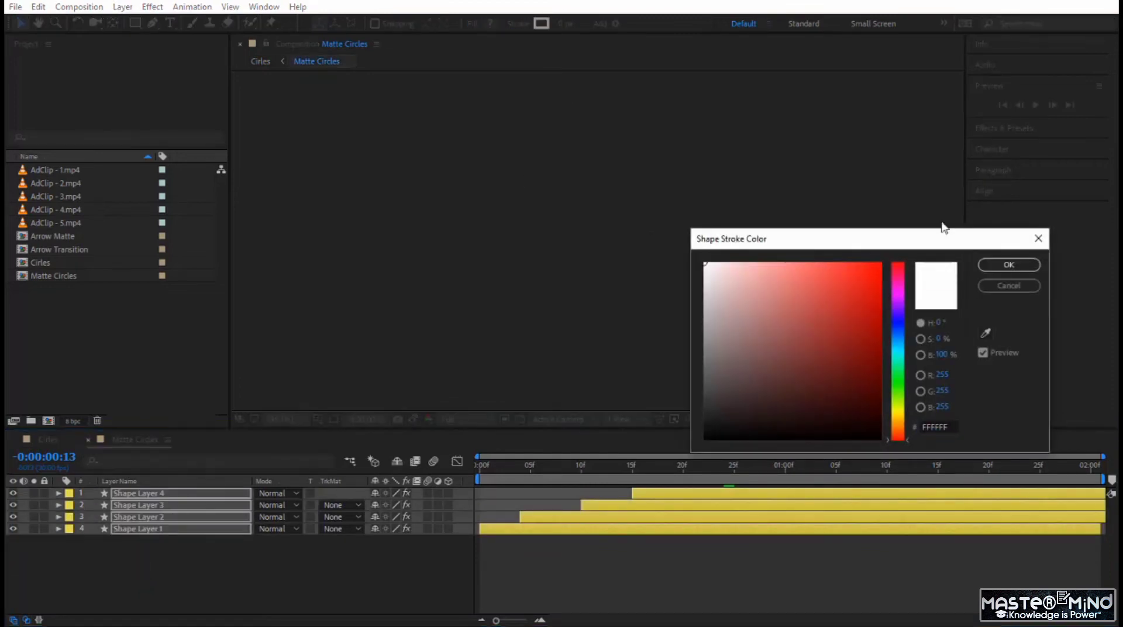
left_click(1010, 265)
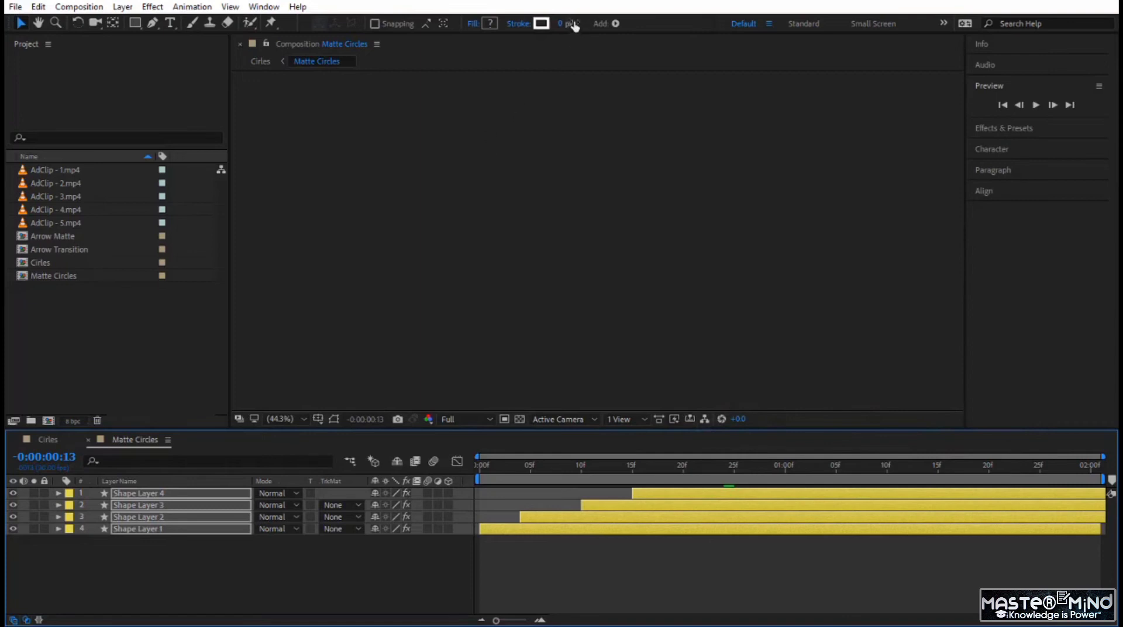
left_click(561, 23)
type("1")
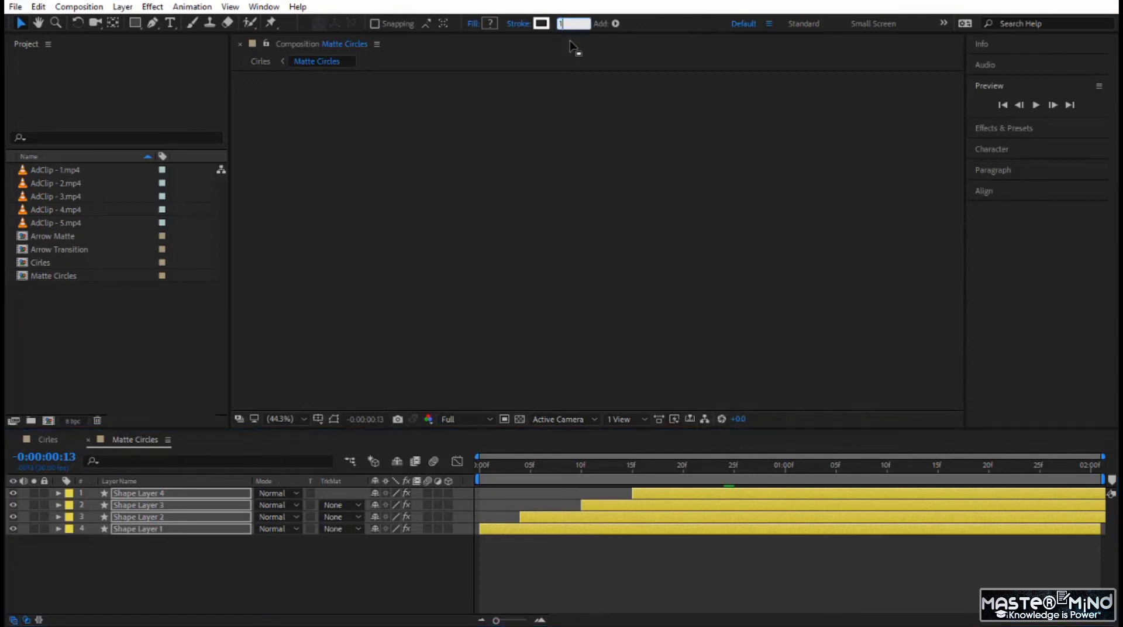
type("0")
key("Return")
Step: Check the stroked circles around 0:00:01:01 in Matte Circles and their effect on the transition in Cirles
left_click(704, 475)
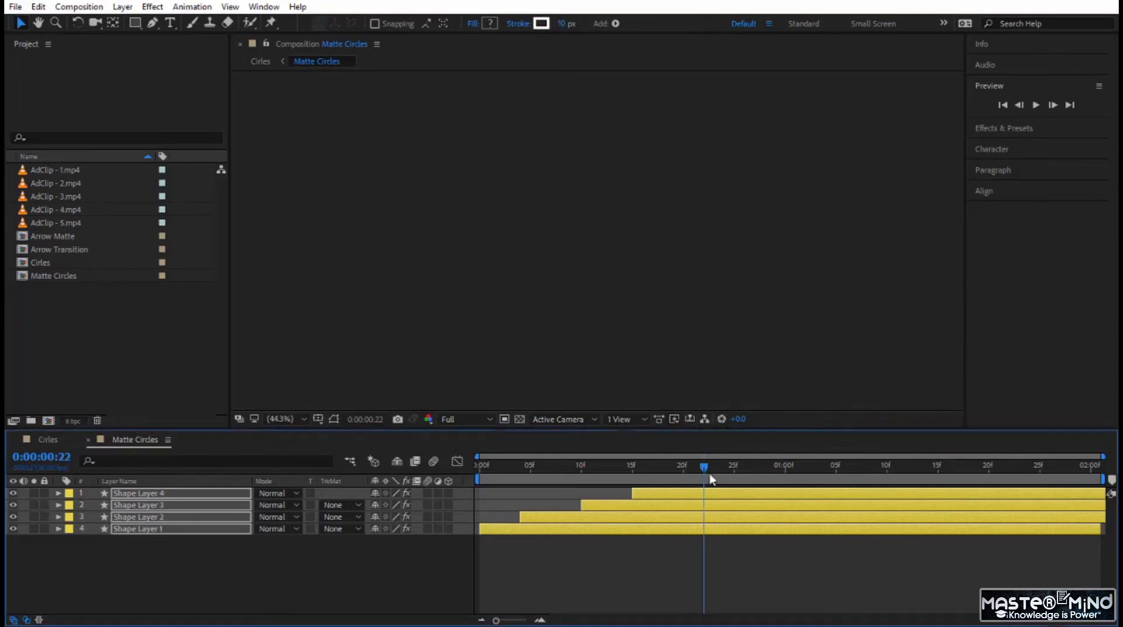
left_click_drag(712, 480, 791, 493)
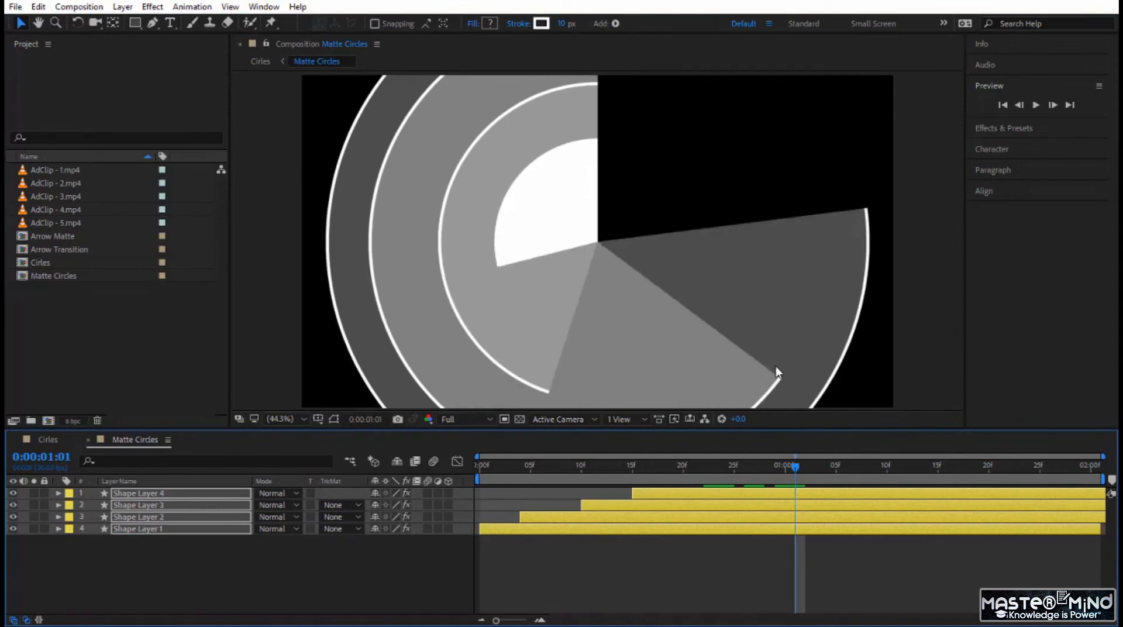
left_click(56, 439)
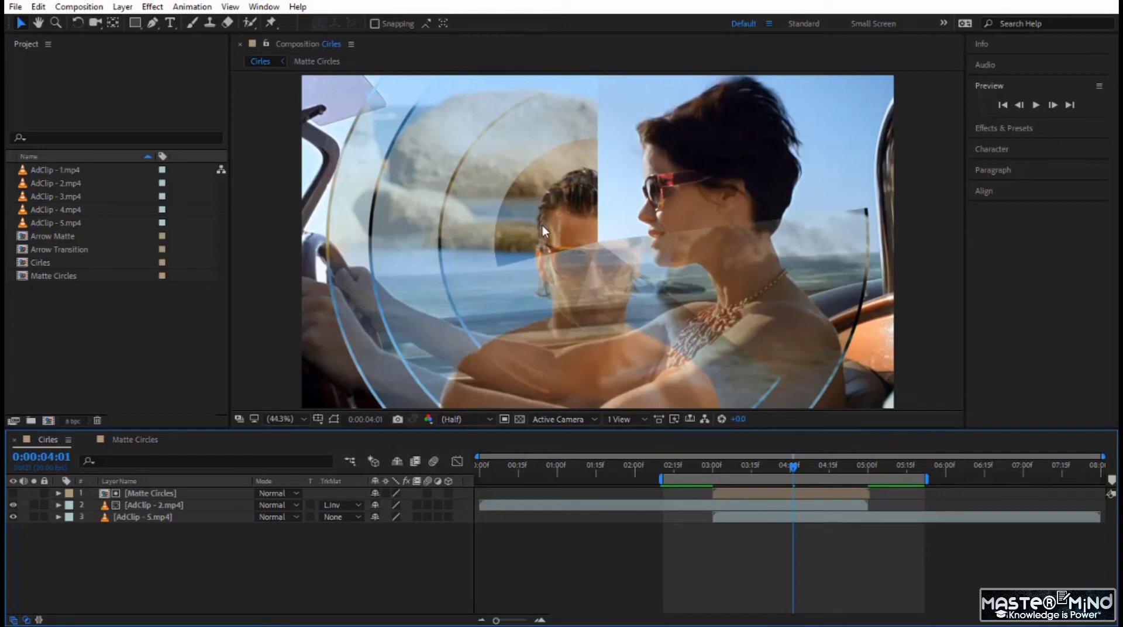
Step: Change the stroke color of Shape Layer 4 alone to black in Matte Circles
left_click(142, 441)
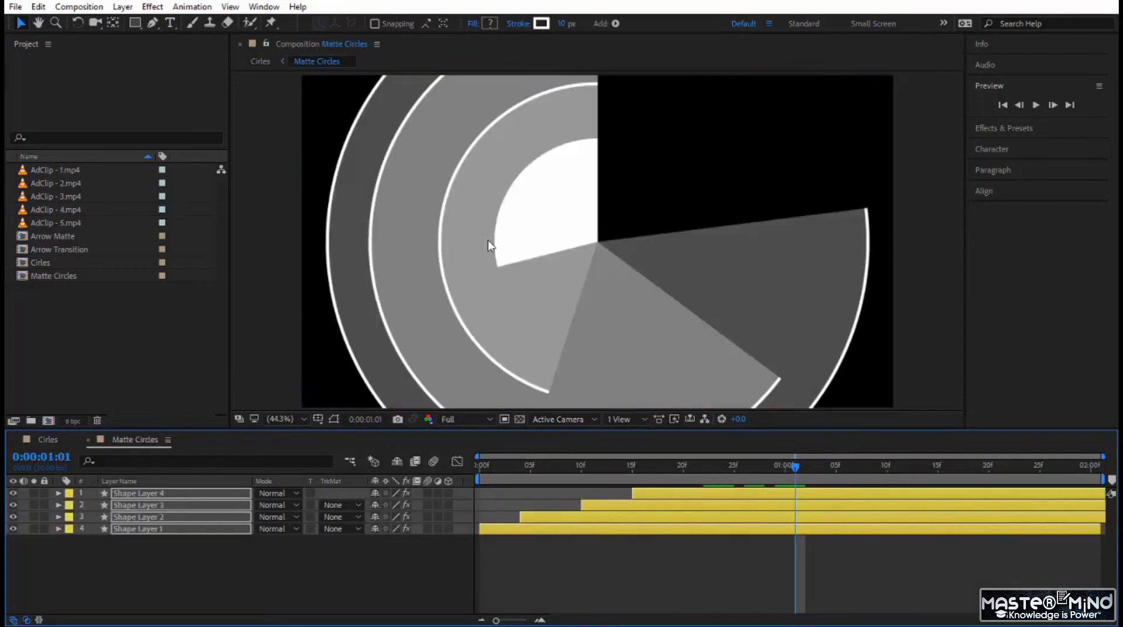
left_click(285, 549)
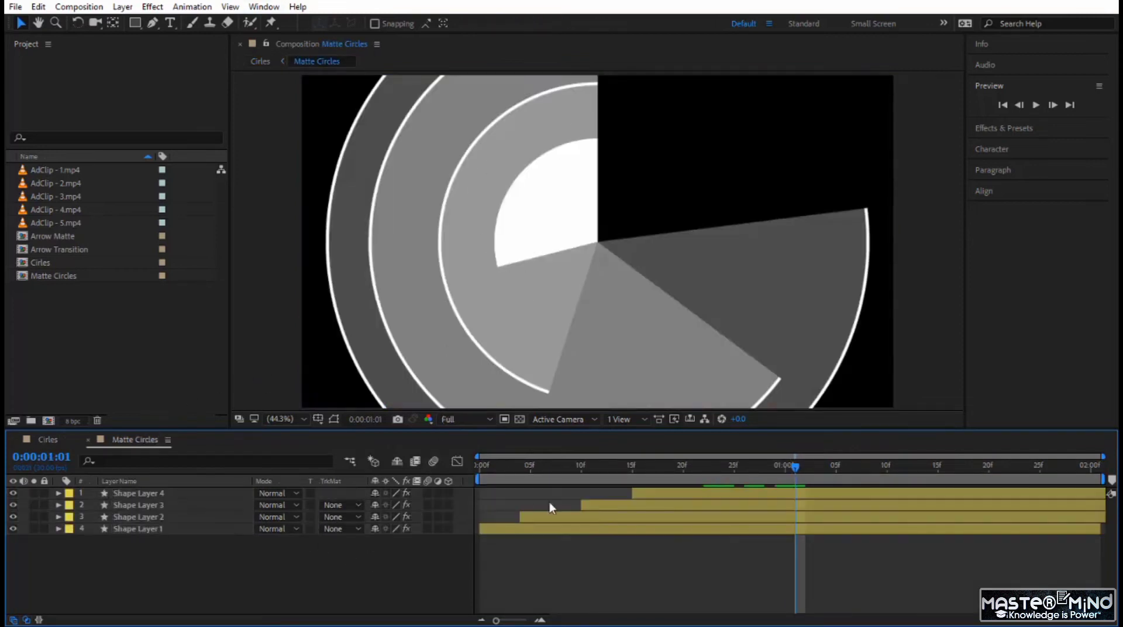
left_click(682, 495)
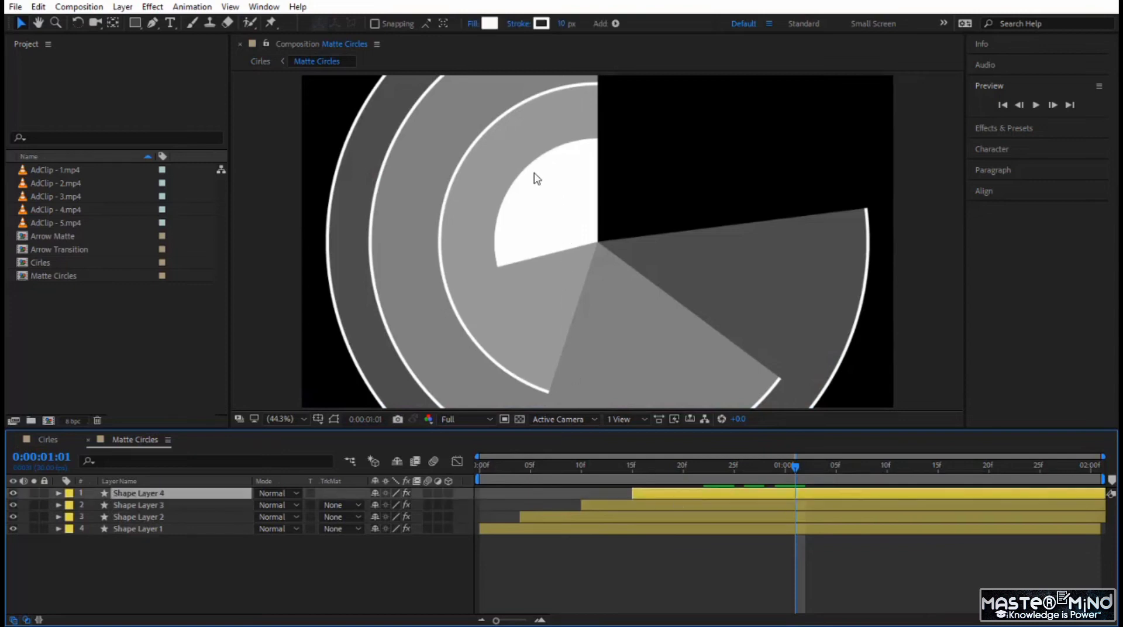
left_click(541, 23)
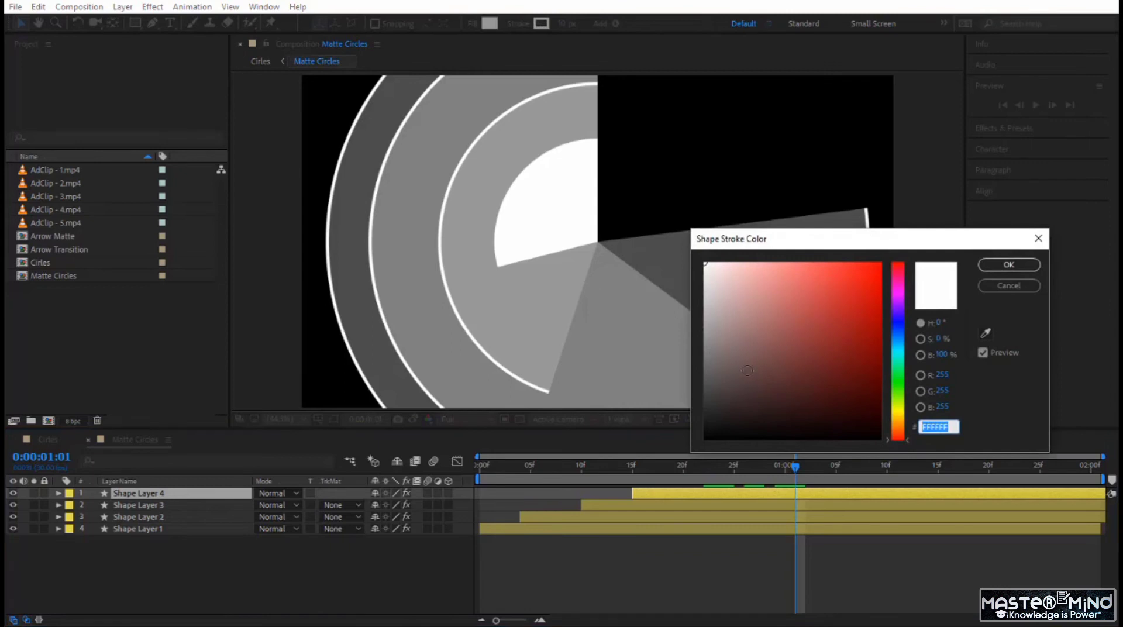
left_click_drag(748, 371, 661, 509)
left_click(1008, 264)
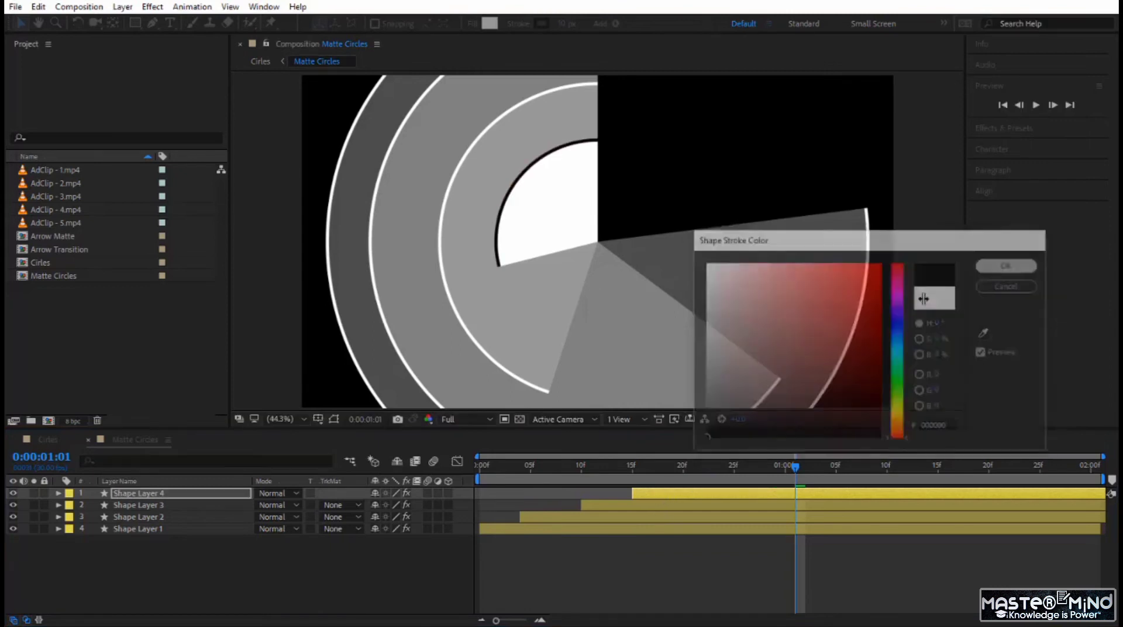
Step: Preview the circle transition in the Cirles composition from 0:00:02:14
left_click(58, 441)
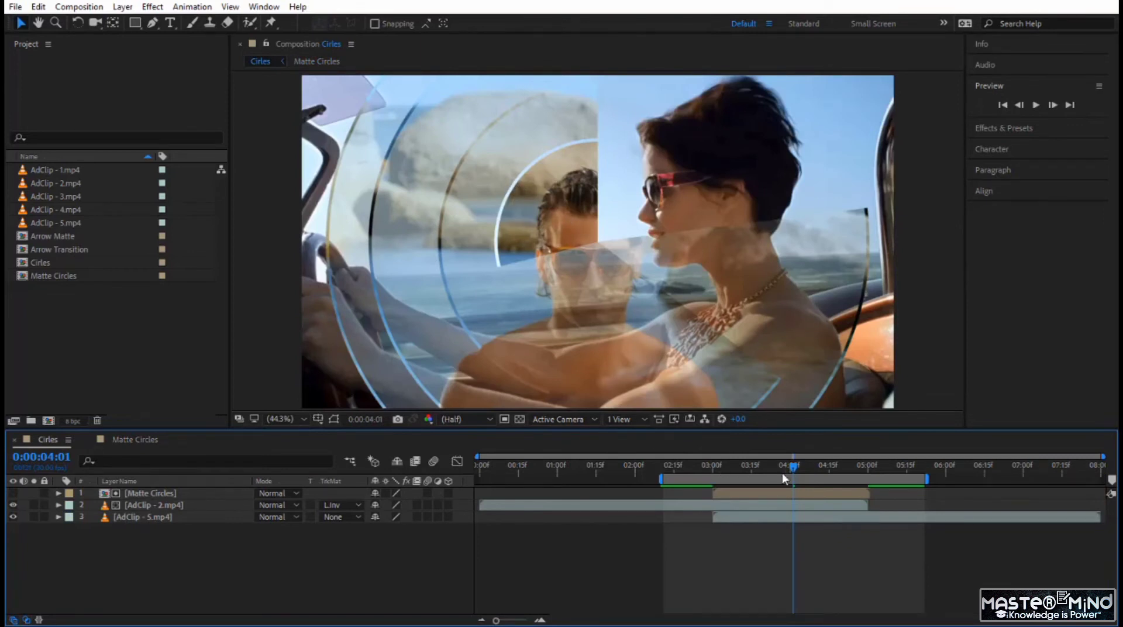
left_click_drag(795, 472, 673, 476)
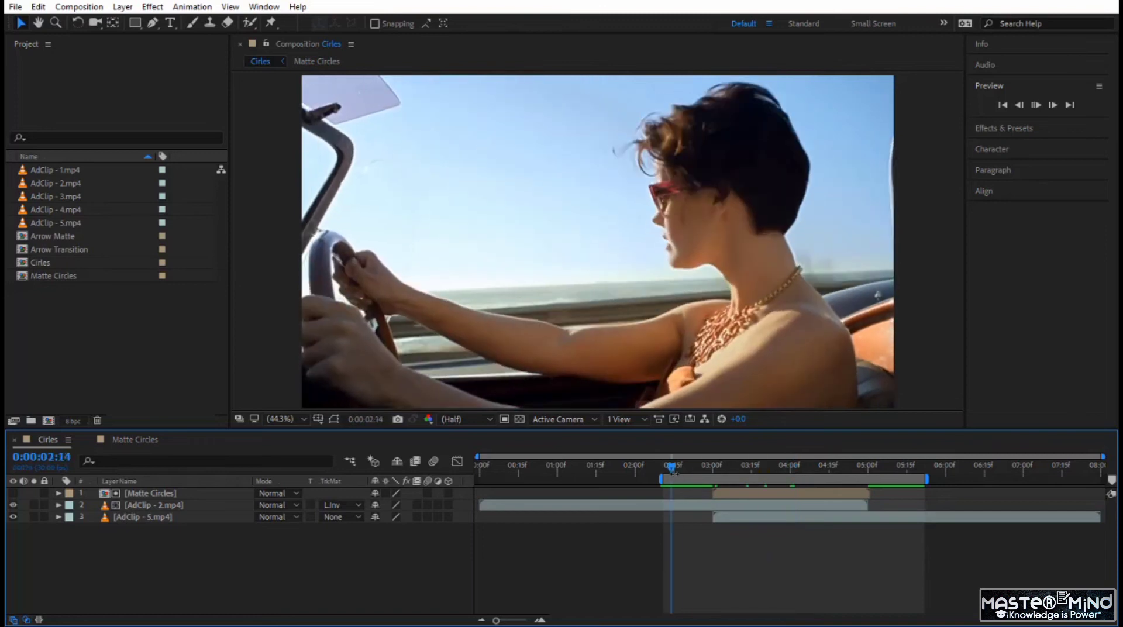
key("space")
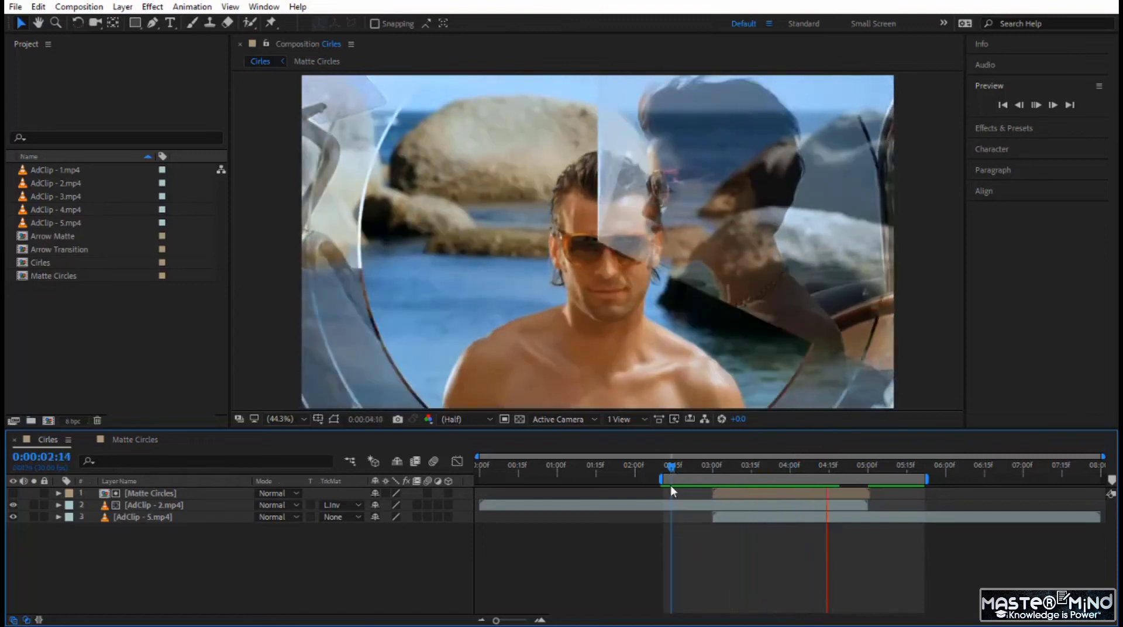
left_click_drag(671, 469, 810, 510)
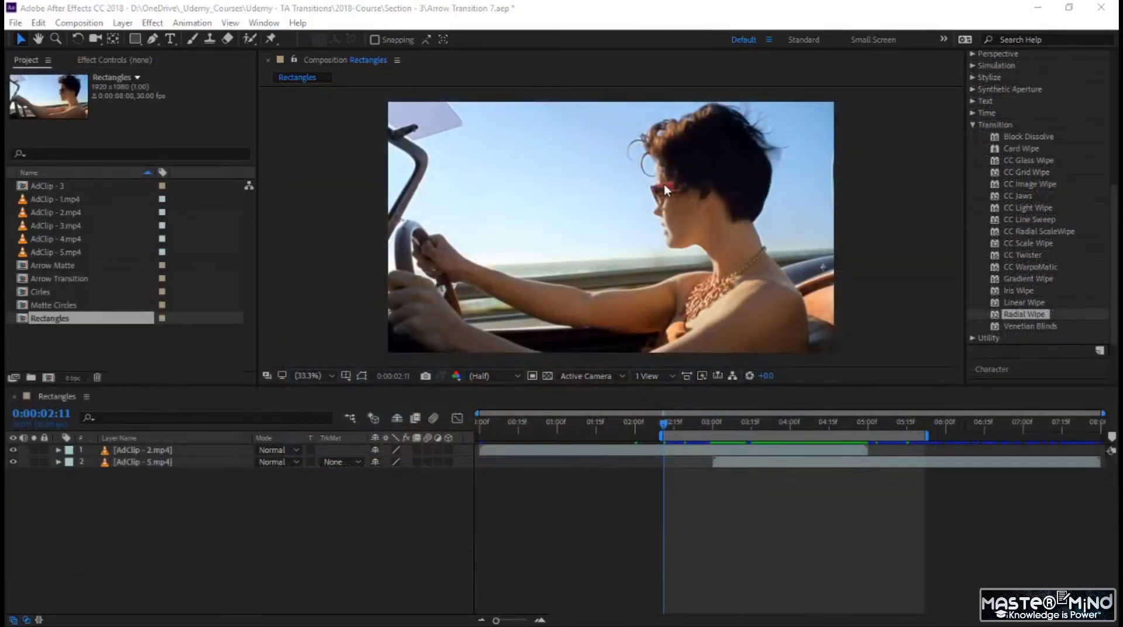
Step: Examine how the AdClip - 2.mp4 and AdClip - 5.mp4 layers are arranged in the Rectangles composition
left_click(254, 410)
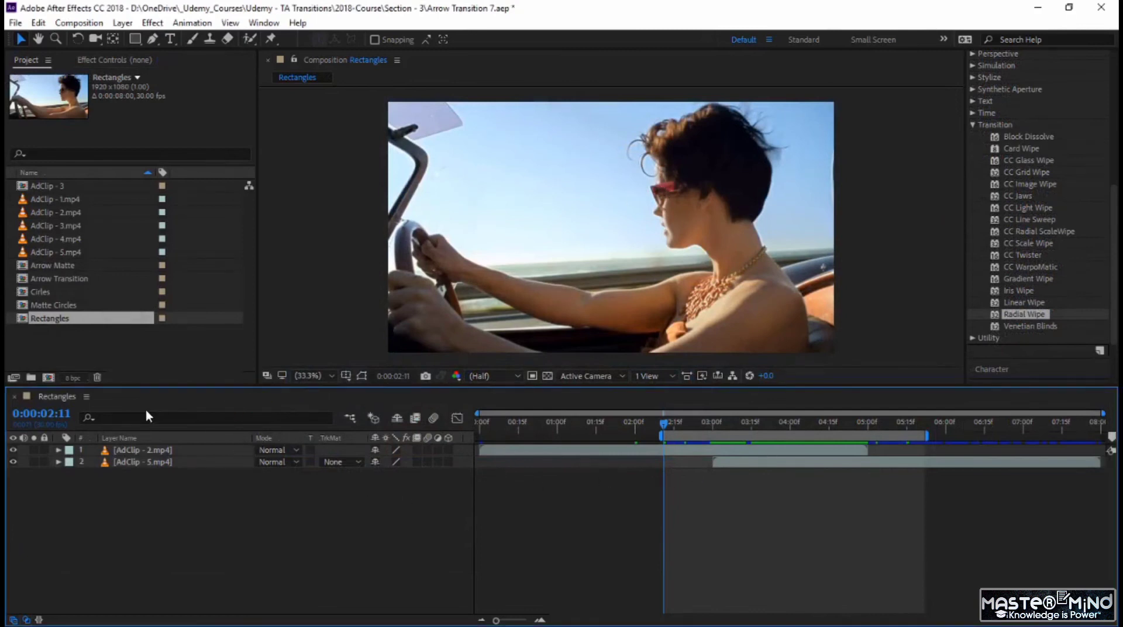
left_click(564, 450)
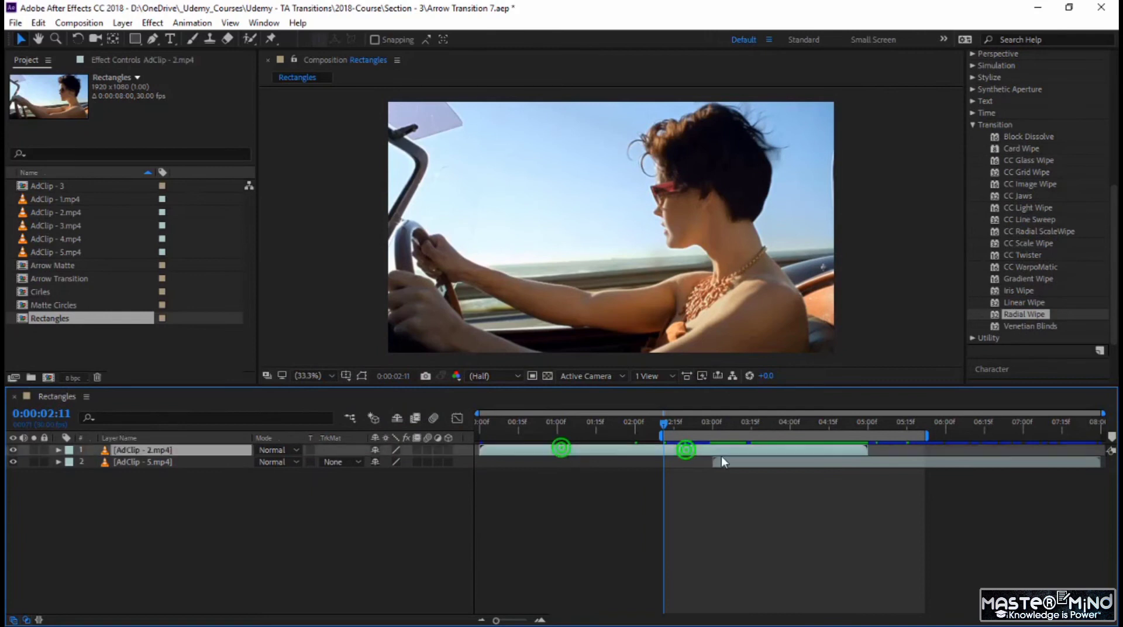
left_click(737, 464)
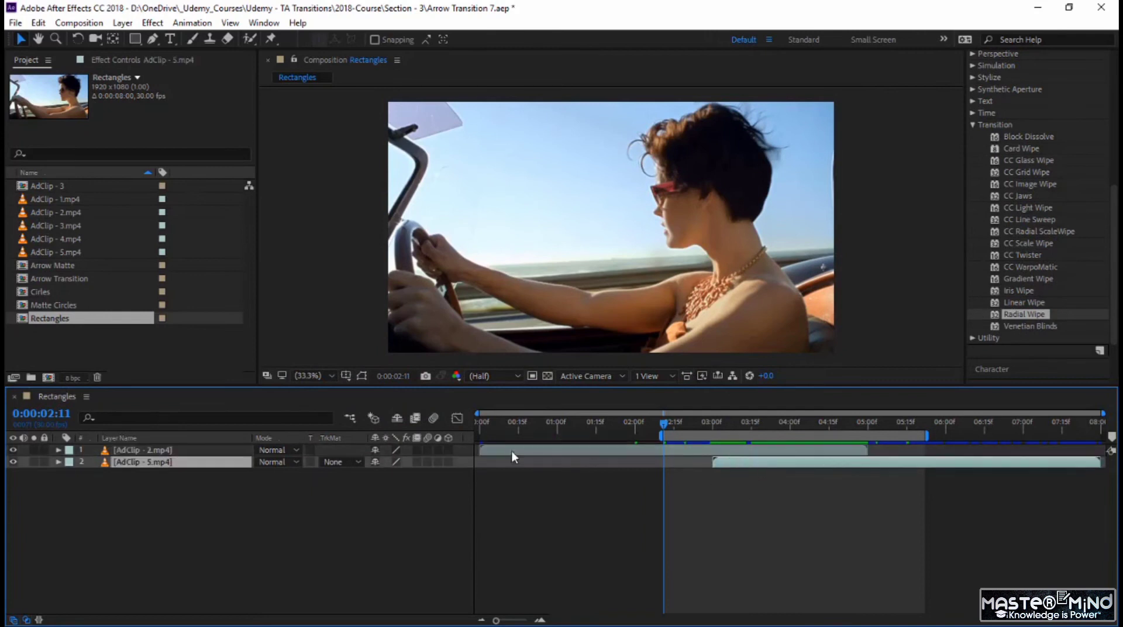
Step: Add a full-frame rectangle shape layer above the two clips in the Rectangles composition
left_click(371, 514)
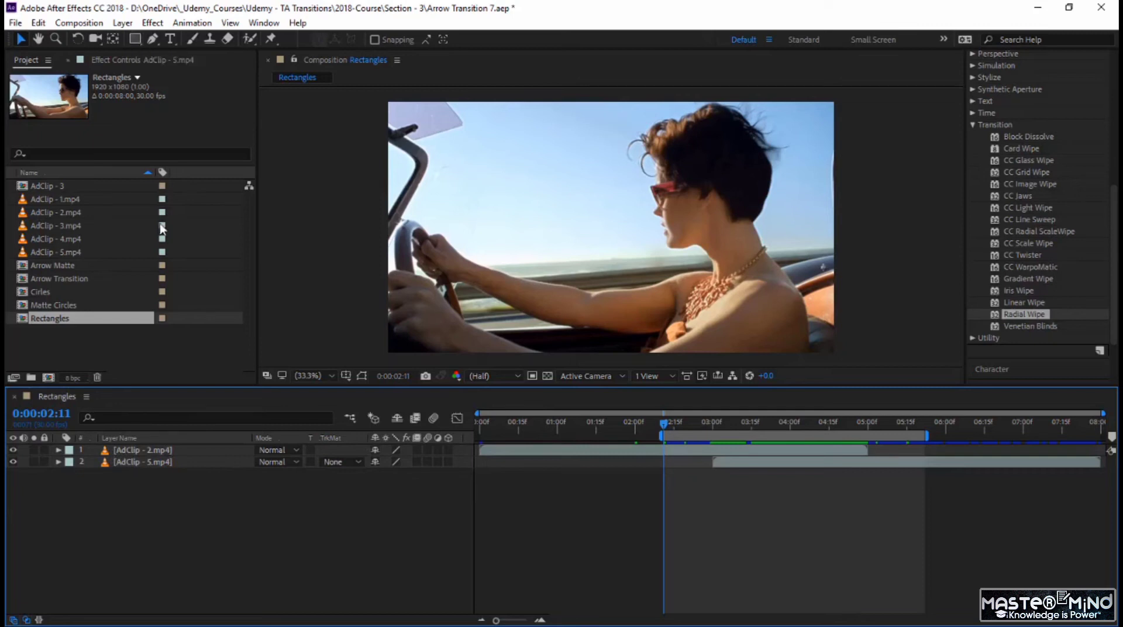
double_click(135, 39)
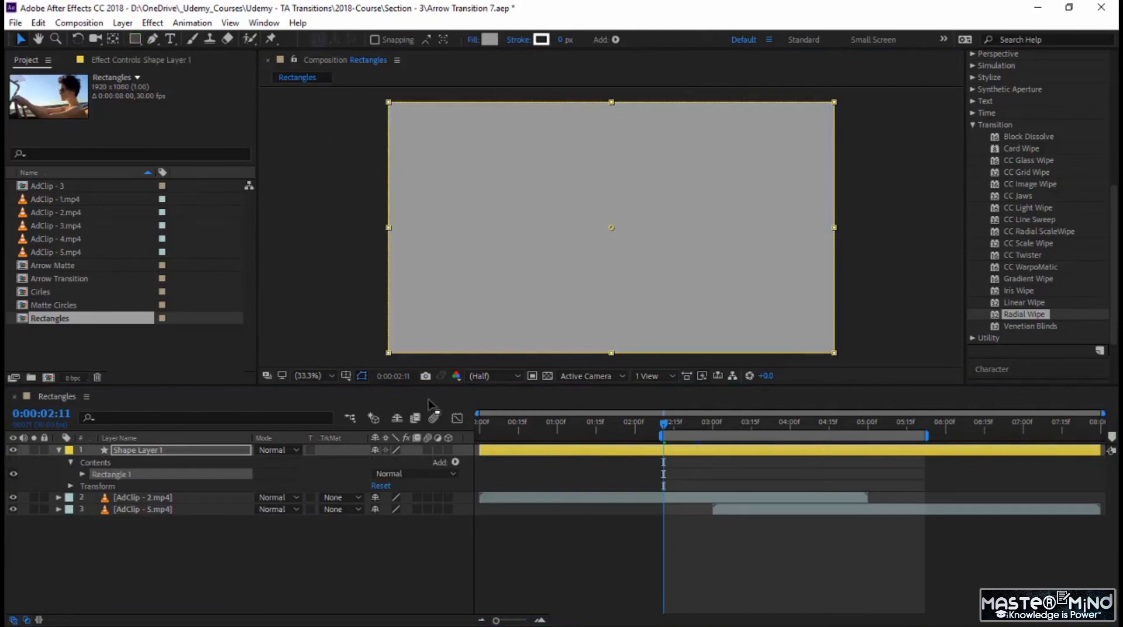
left_click(325, 549)
Step: Pre-compose Shape Layer 1 as "Rectangles Matte", moving all attributes and opening the new composition
right_click(135, 448)
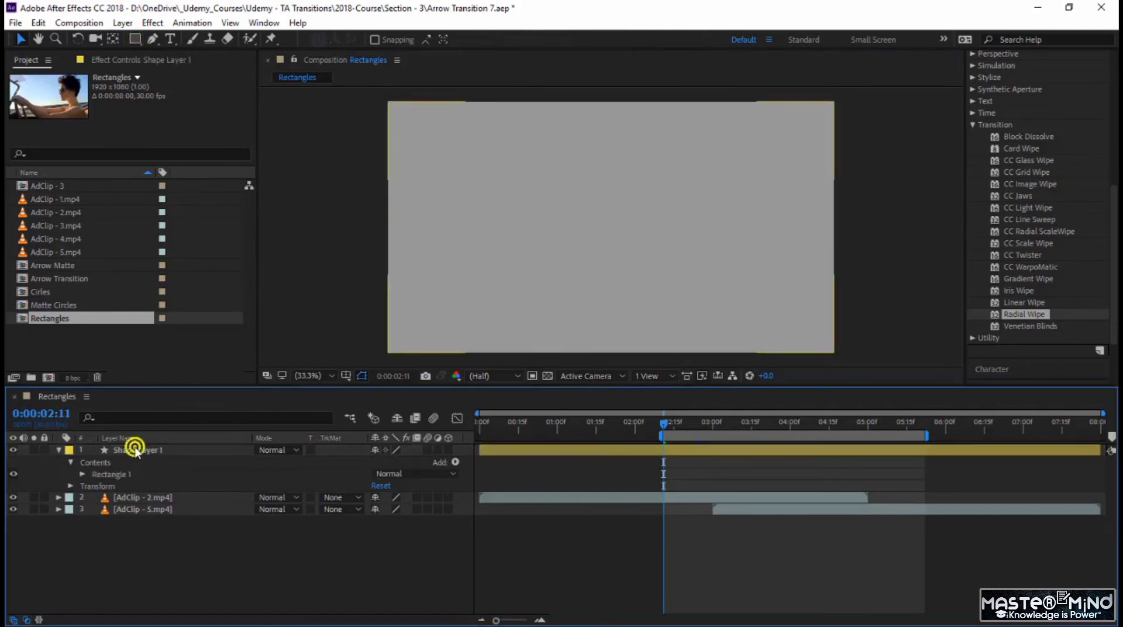
left_click(186, 500)
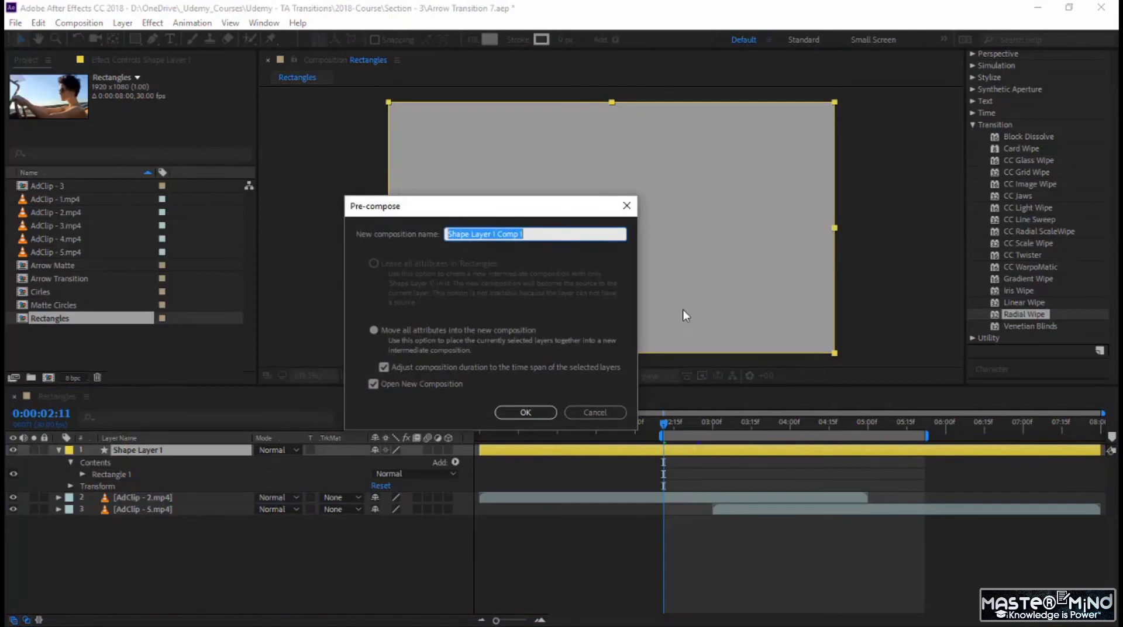
type("Rectangles Matte")
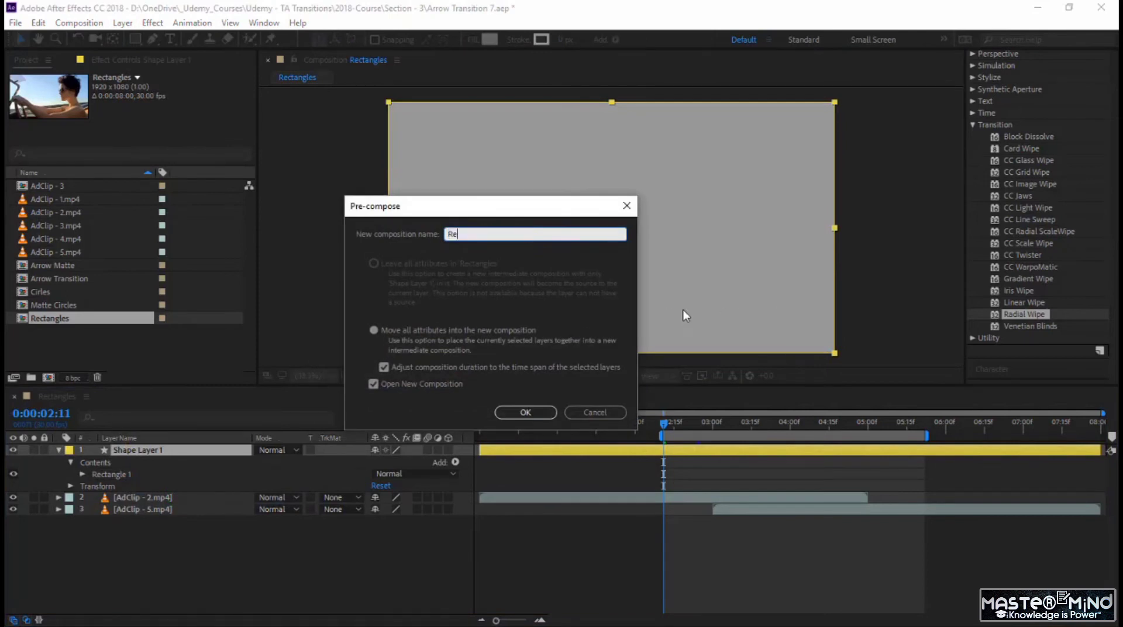
left_click(547, 413)
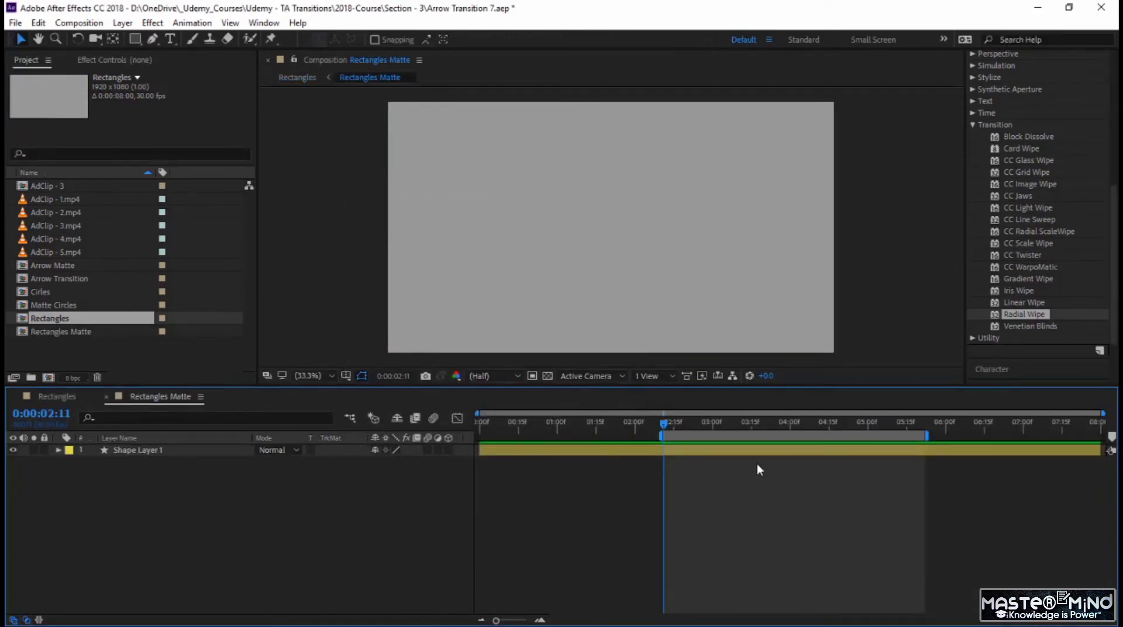
Step: End the Rectangles Matte work area at 0:00:02:00 and trim the composition to it
left_click_drag(634, 425, 636, 429)
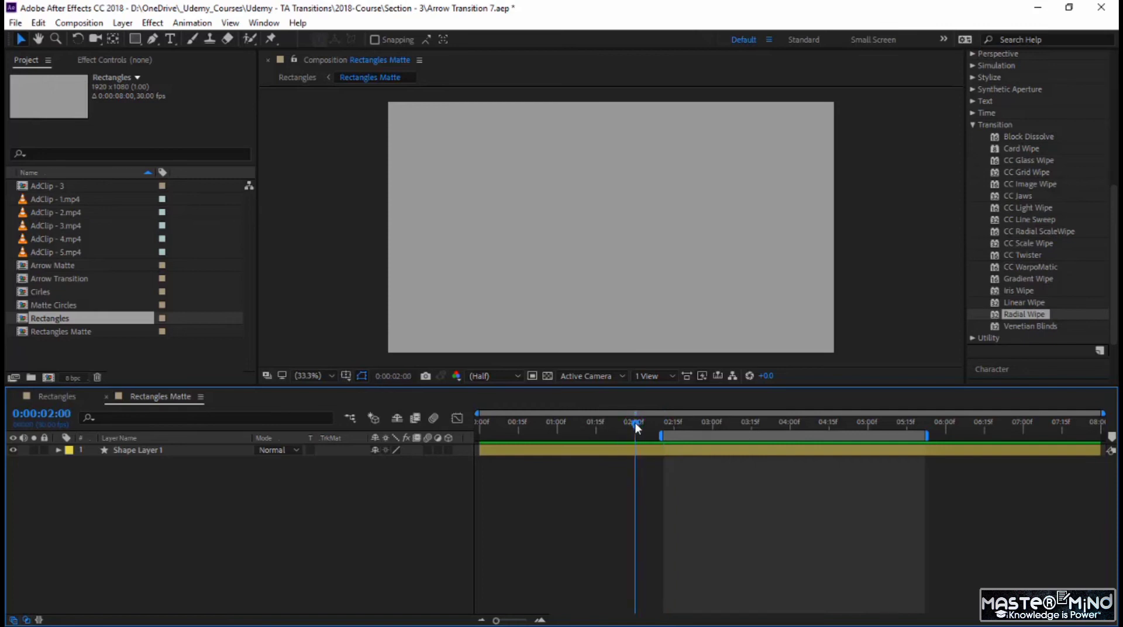
key("space")
key("n")
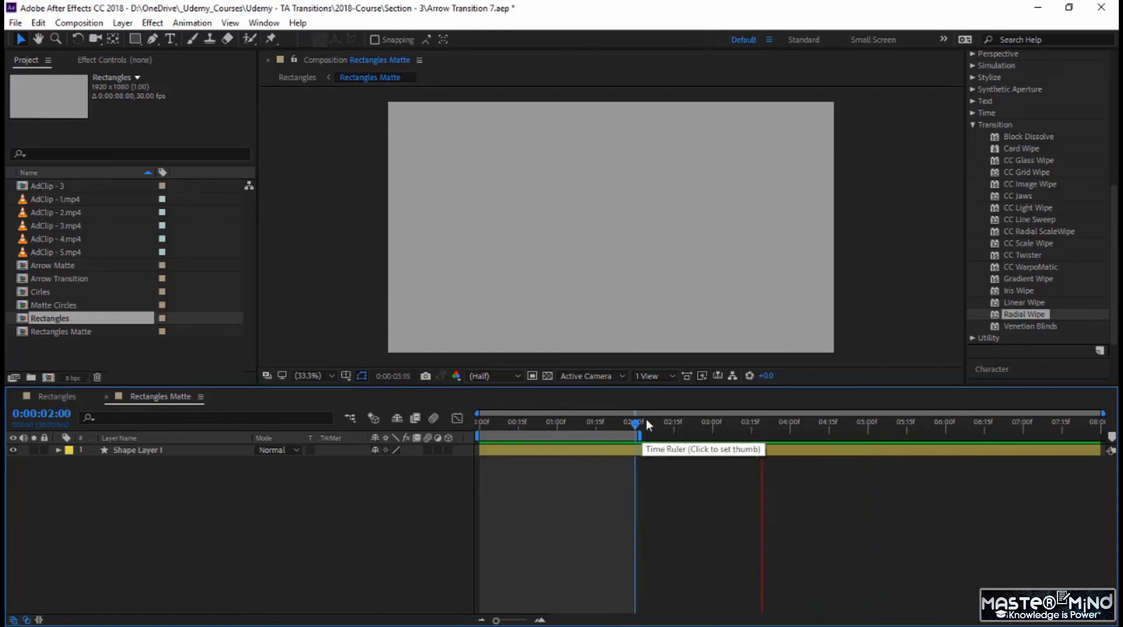
right_click(599, 438)
left_click(640, 476)
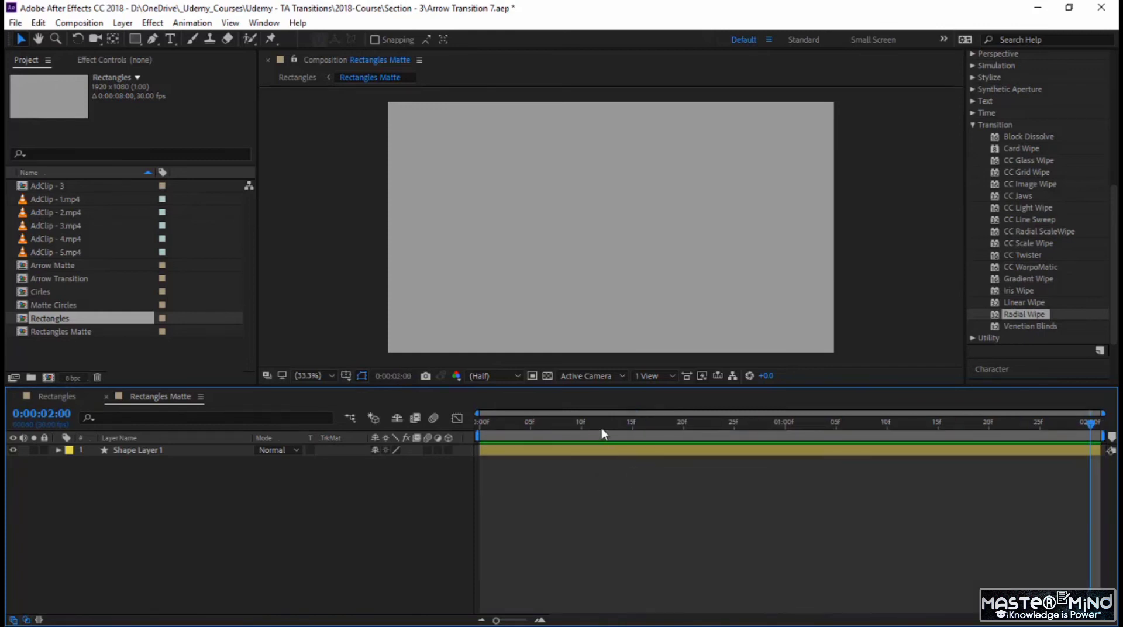
Step: Change the fill of Shape Layer 1 to white (FFFFFF) with the playhead at the start of the composition
left_click_drag(603, 425, 457, 437)
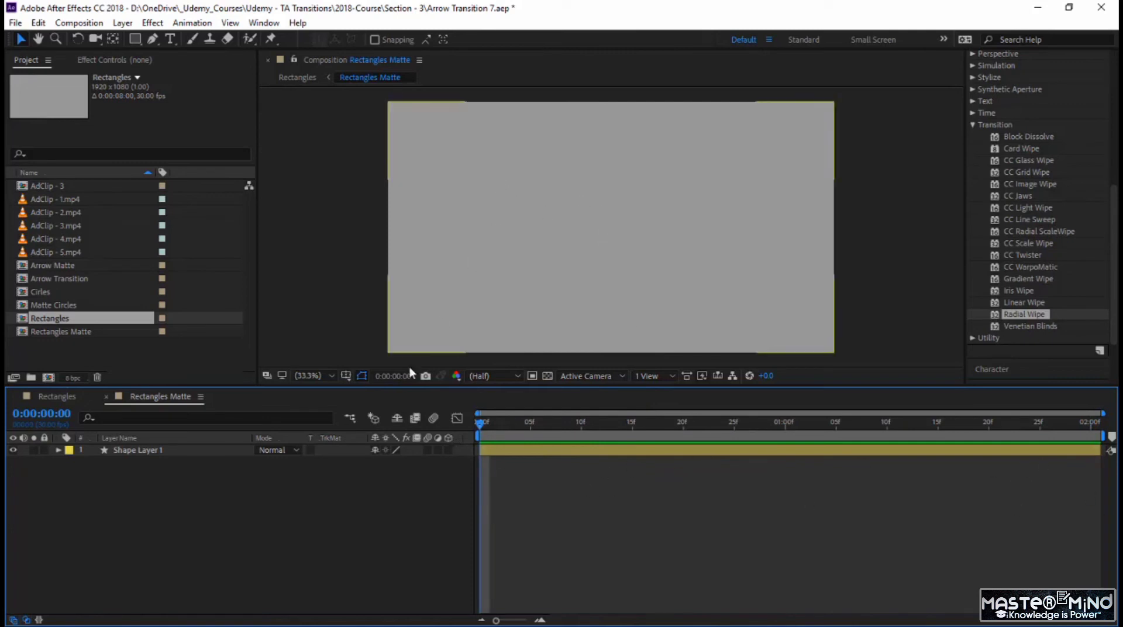
left_click(163, 450)
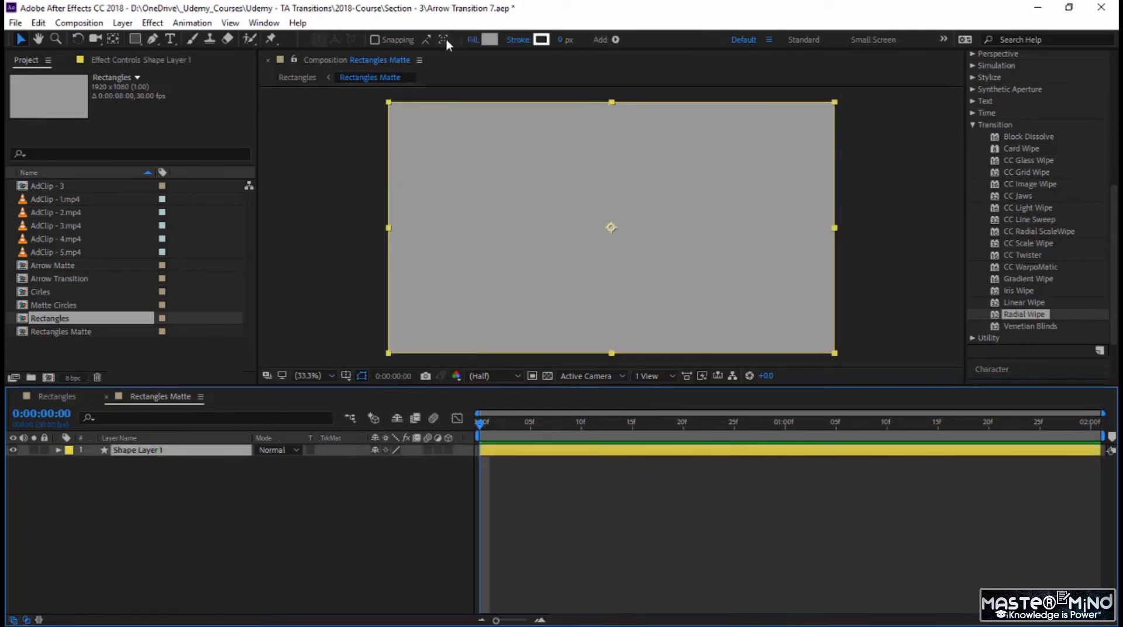
left_click(486, 41)
left_click_drag(441, 263, 369, 225)
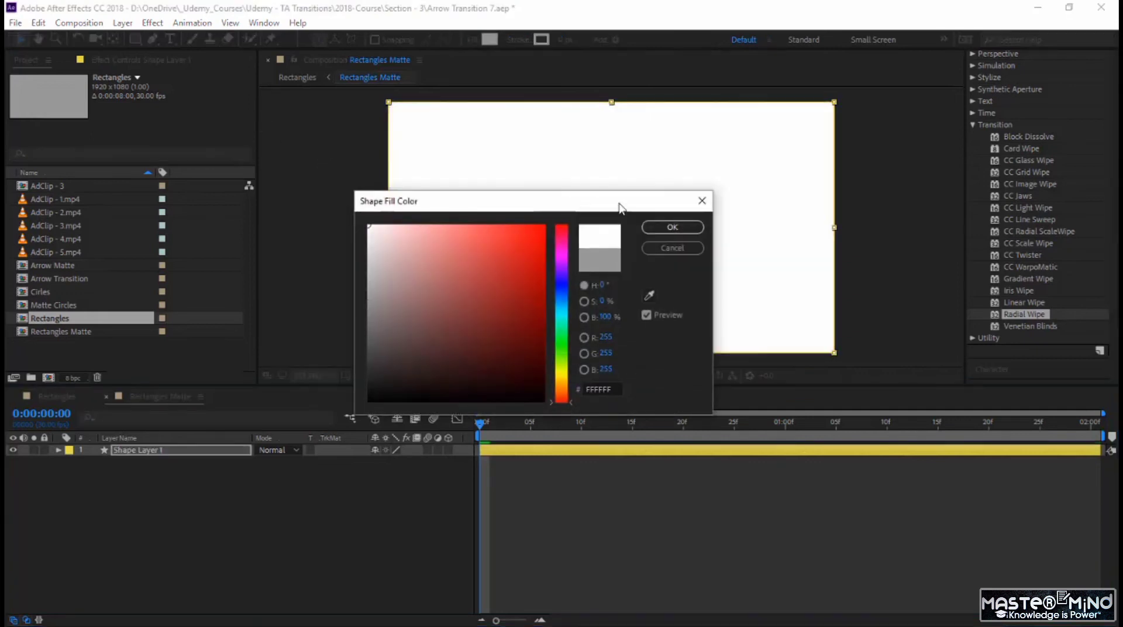
left_click(673, 226)
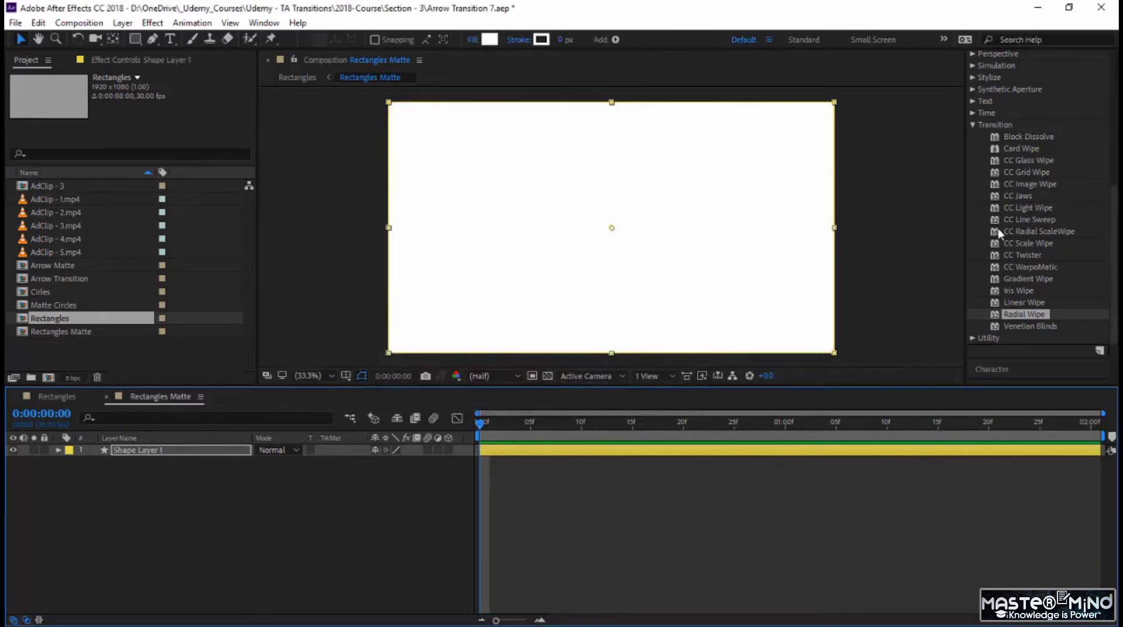
Step: Apply Radial Wipe to Shape Layer 1 with Wipe set to Both, and try Transition Completion at 36%
left_click_drag(1020, 316, 740, 281)
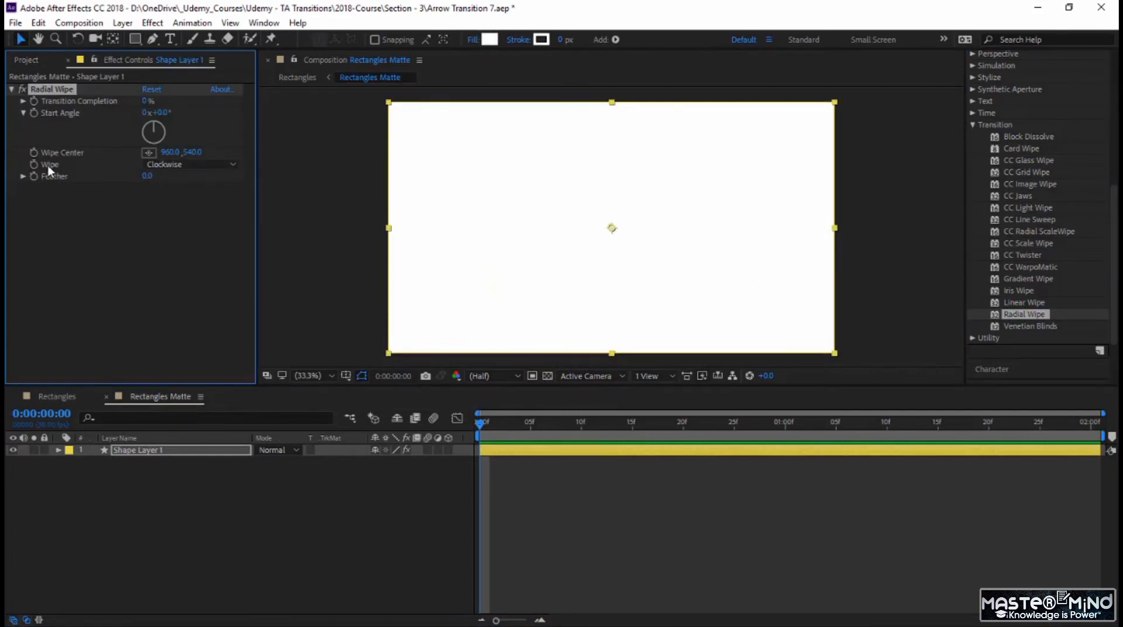
left_click(180, 164)
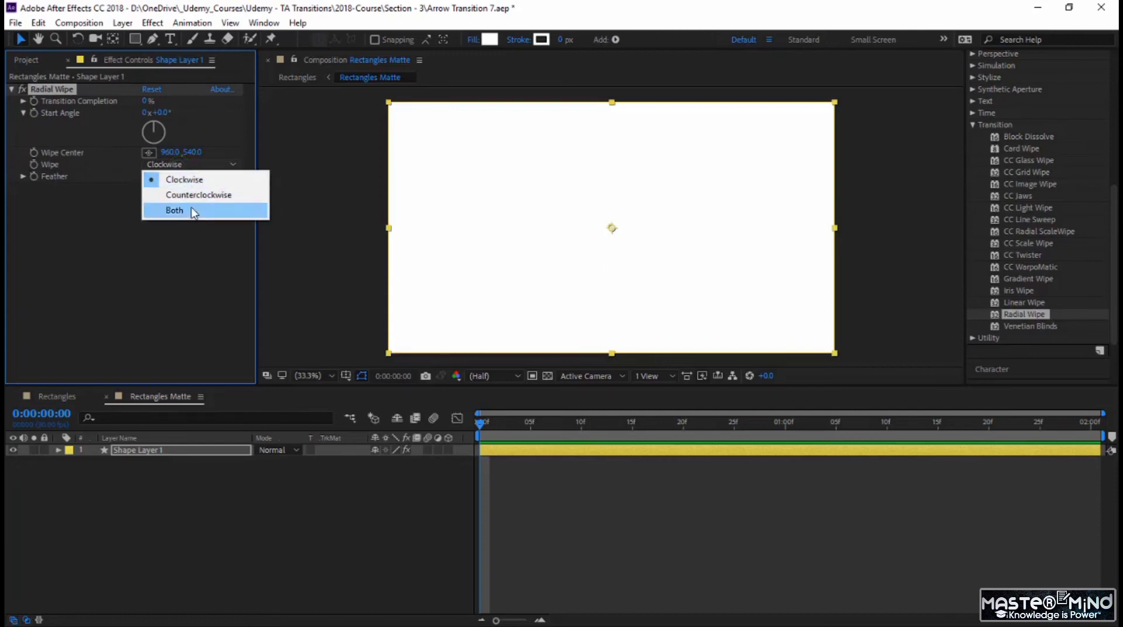
left_click(193, 212)
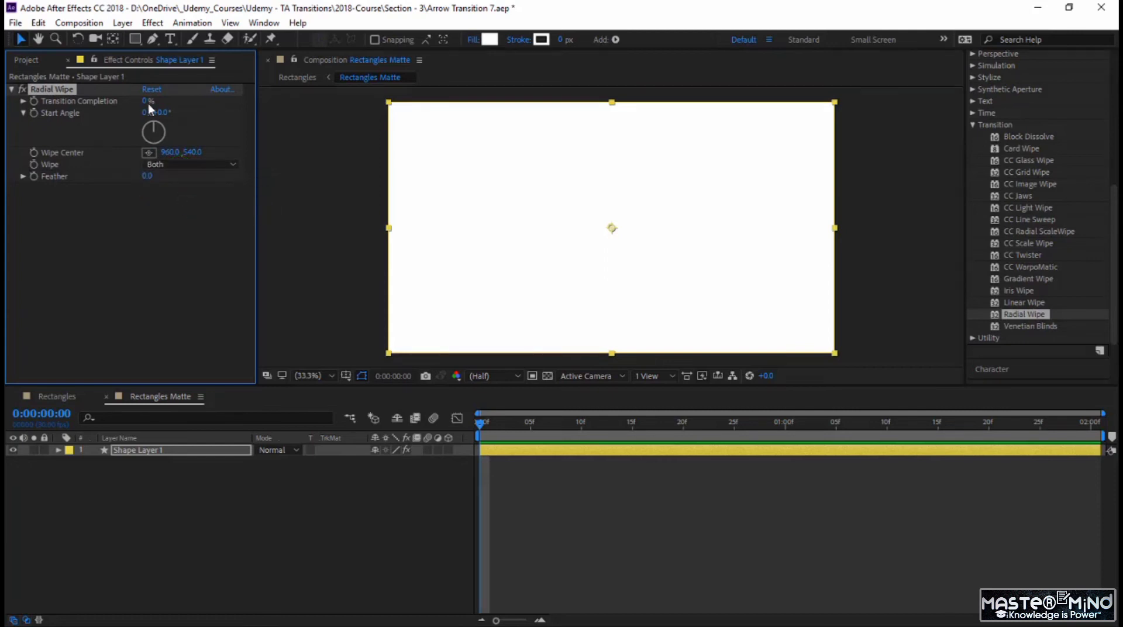
left_click_drag(149, 104, 170, 105)
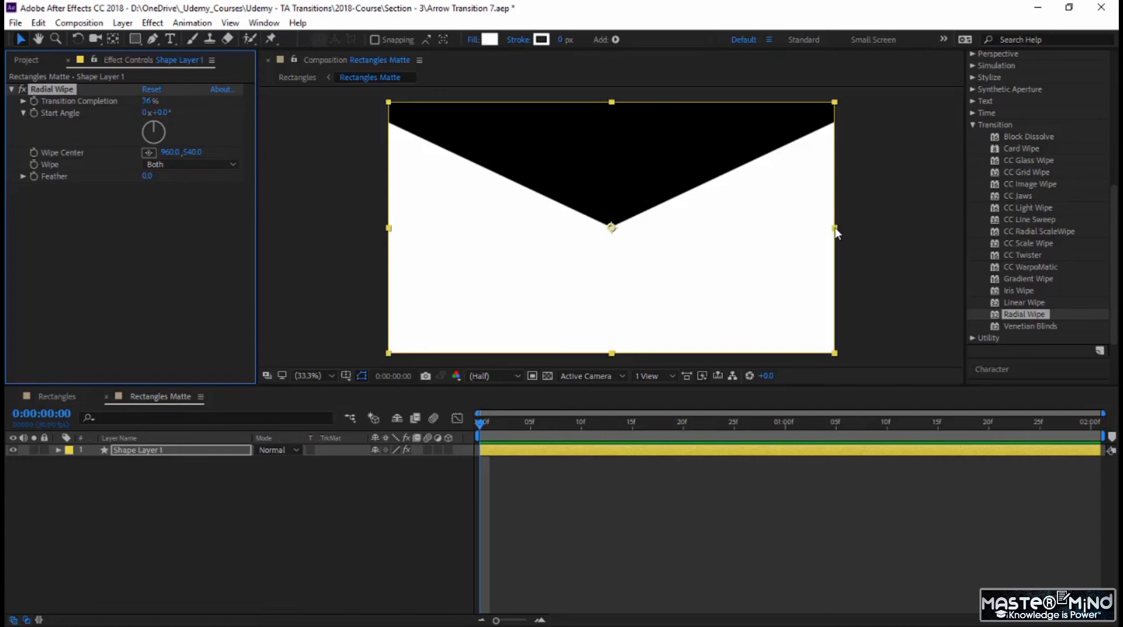
Step: Set the Radial Wipe's horizontal wipe center to 1920, Transition Completion to 0% and Start Angle to 90°
left_click(172, 152)
type("1920")
key("Return")
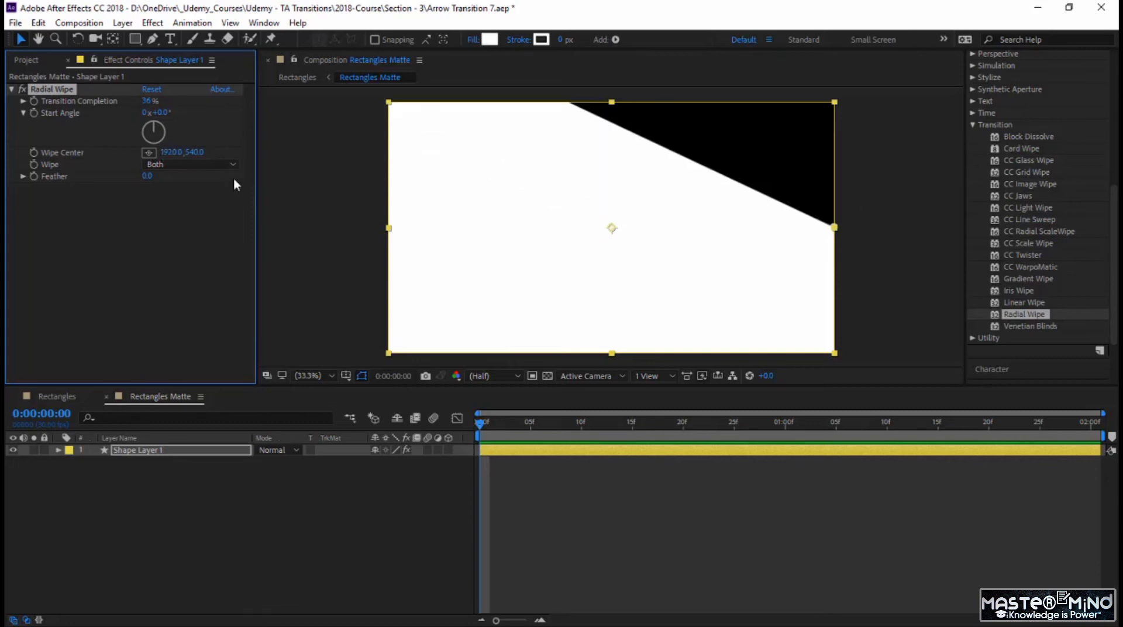
left_click_drag(146, 103, 103, 107)
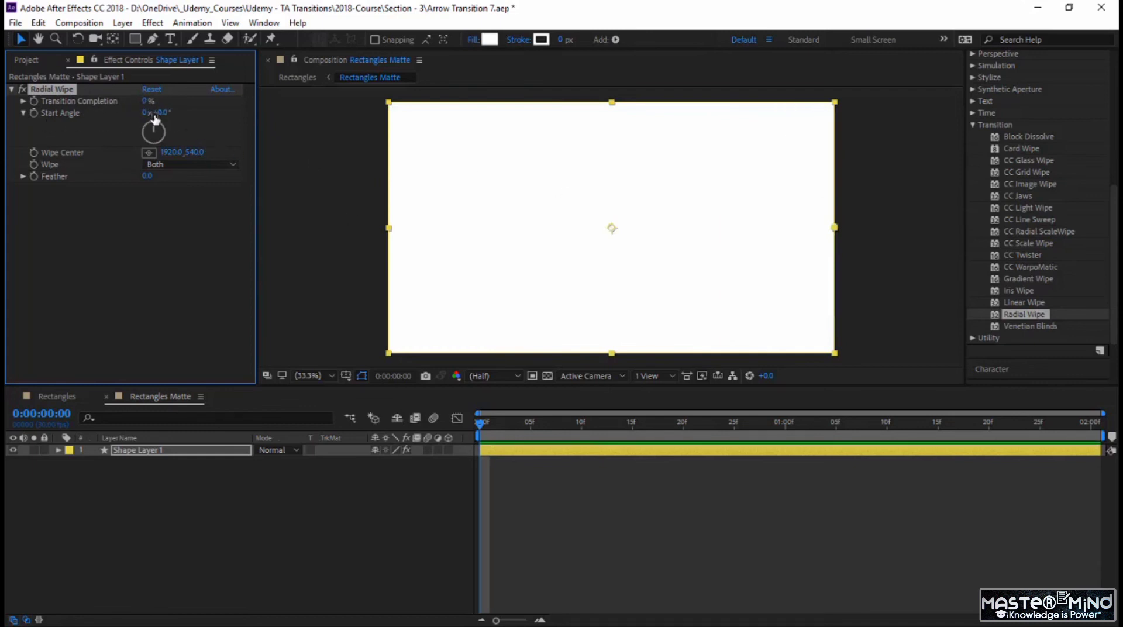
type("90")
key("Return")
Step: Keyframe Transition Completion at 100% on the first frame and 50% at 0:00:01:00, and preview the wipe
left_click(147, 100)
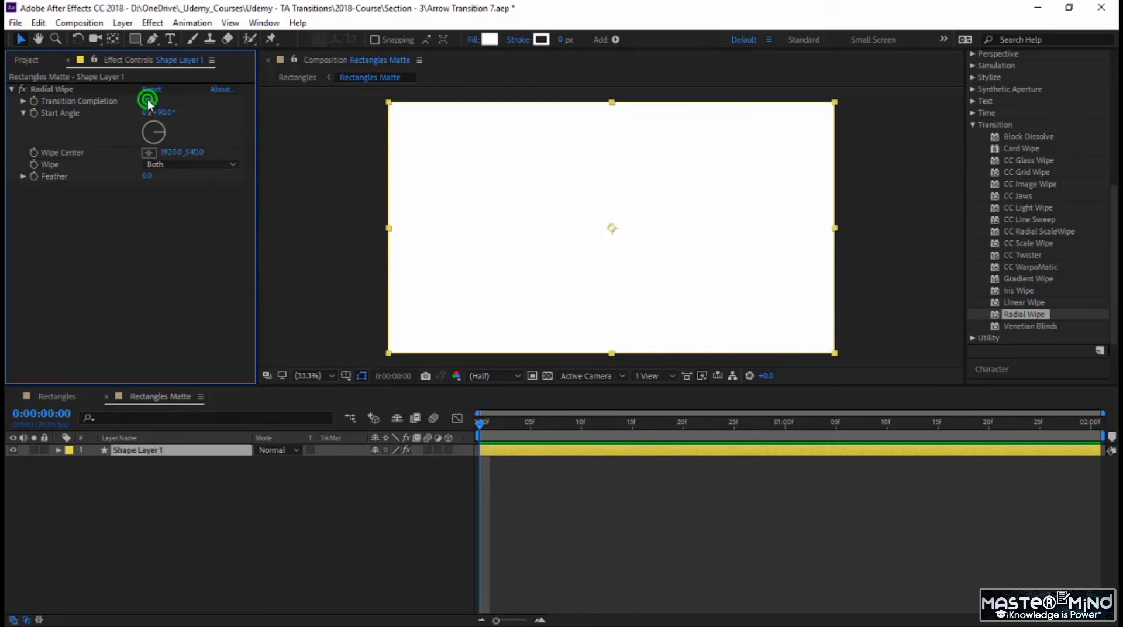
left_click_drag(146, 100, 218, 100)
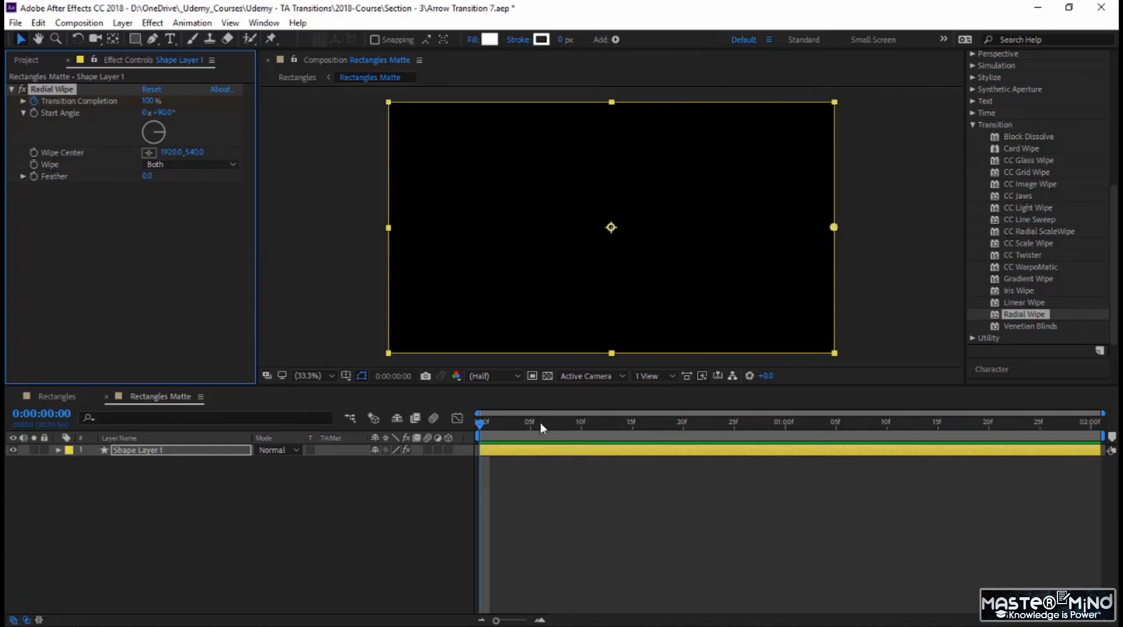
left_click_drag(481, 422, 617, 433)
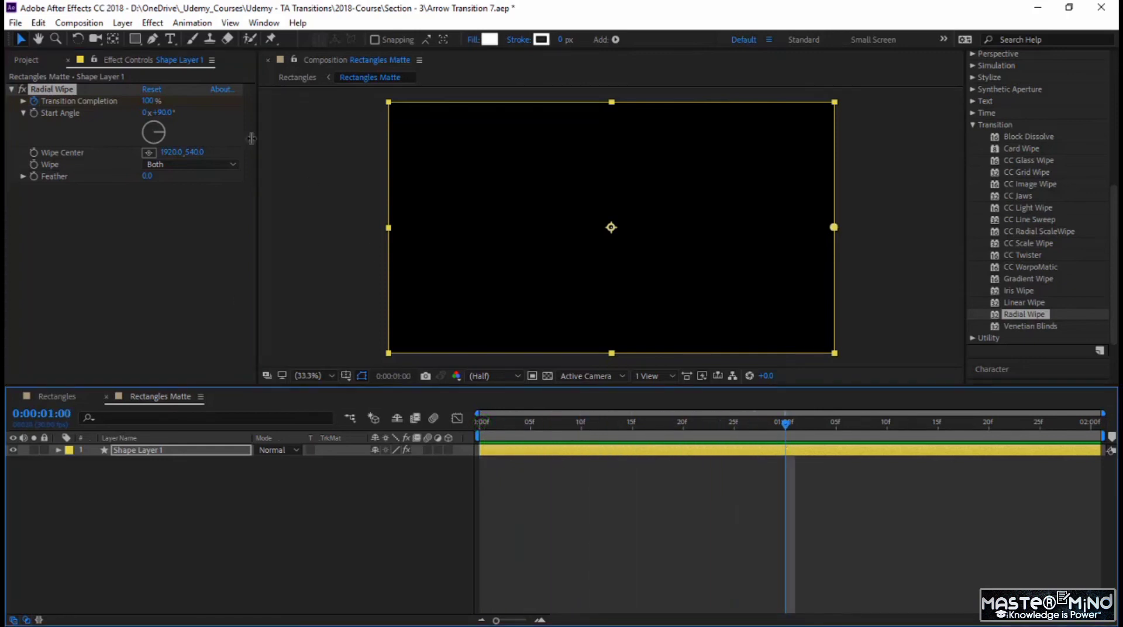
left_click(151, 103)
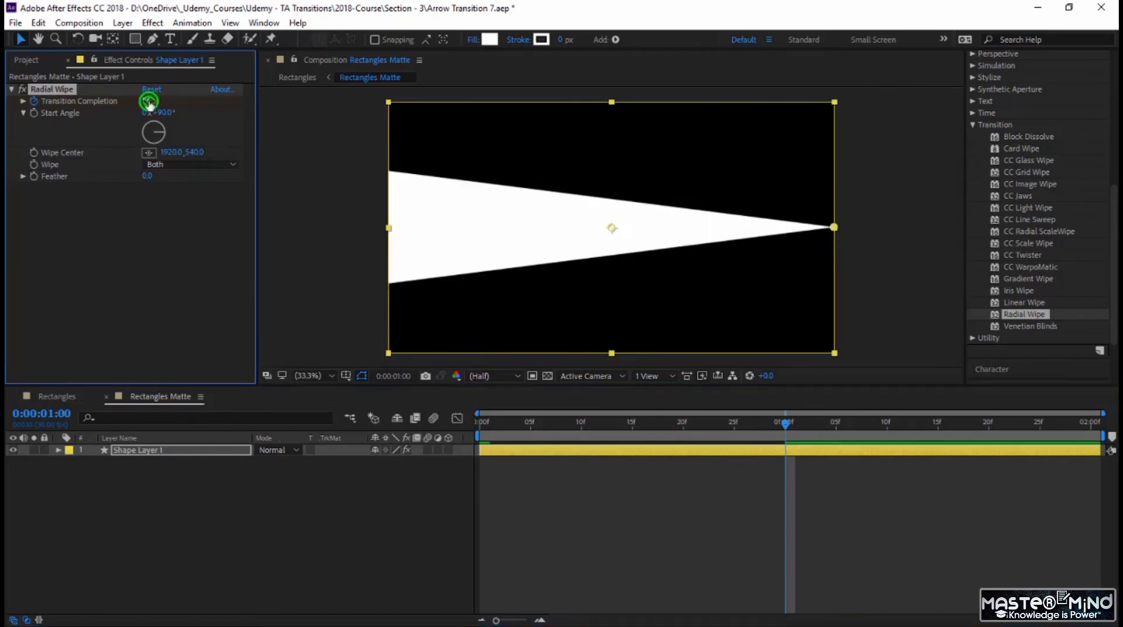
type("50")
key("Return")
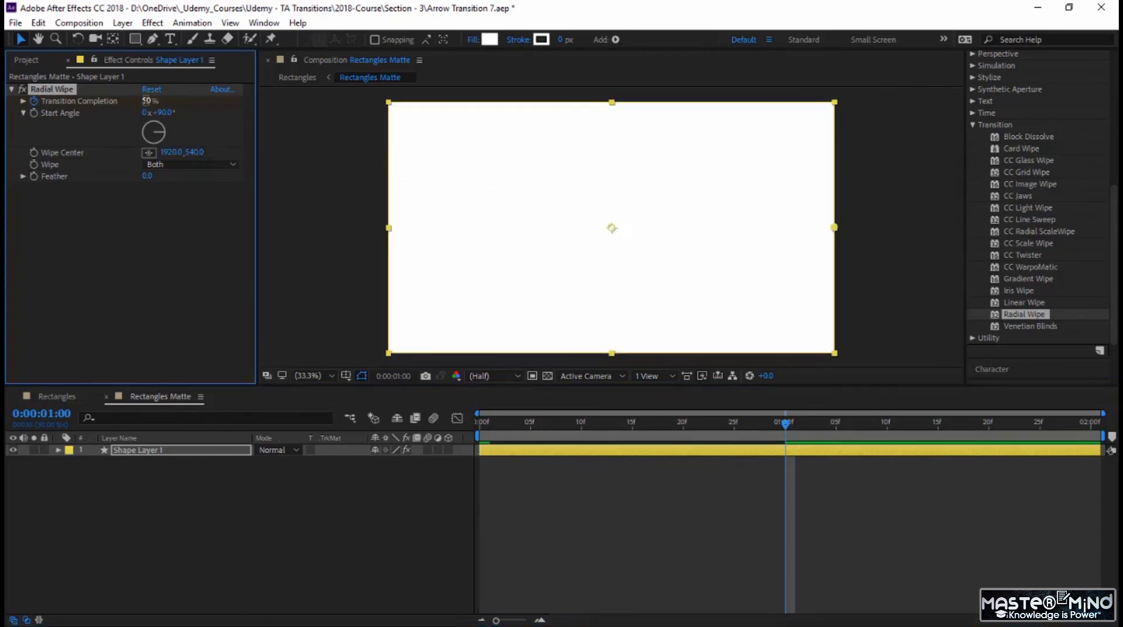
left_click_drag(790, 426, 344, 493)
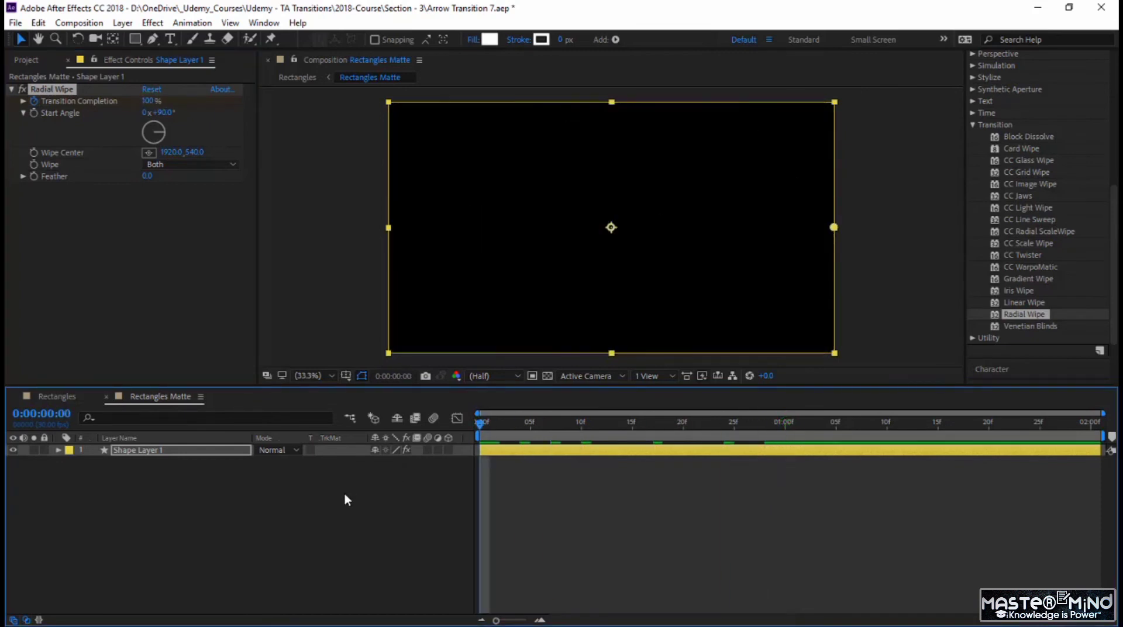
key("space")
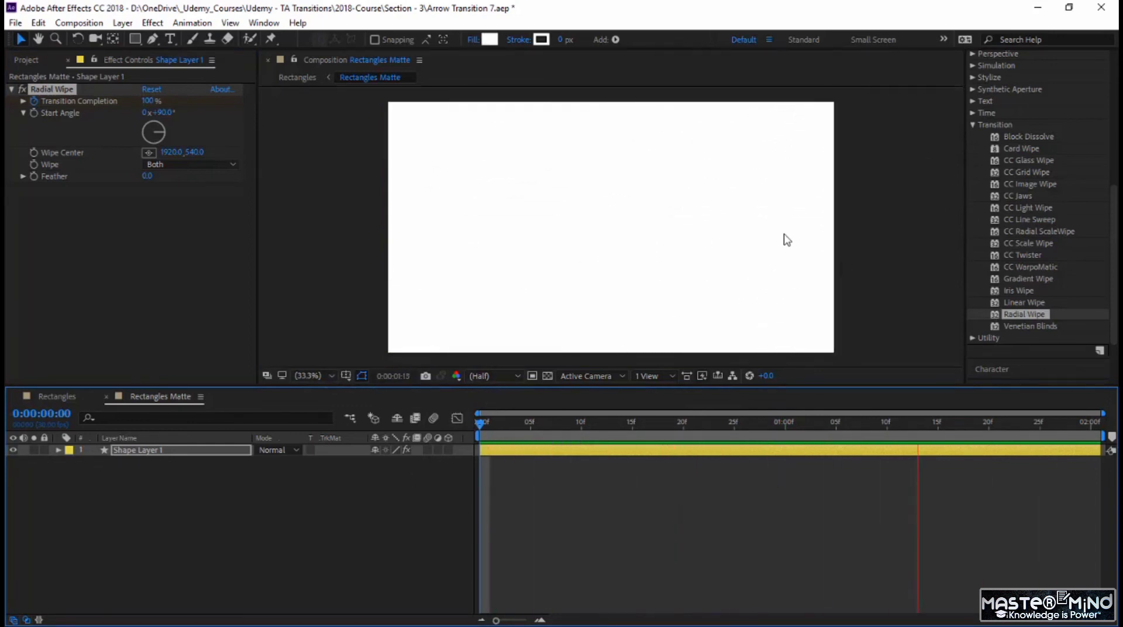
Step: Move the Rectangles Matte layer in the Rectangles composition so it starts with AdClip - 5.mp4 at 0:00:03:00
left_click(61, 396)
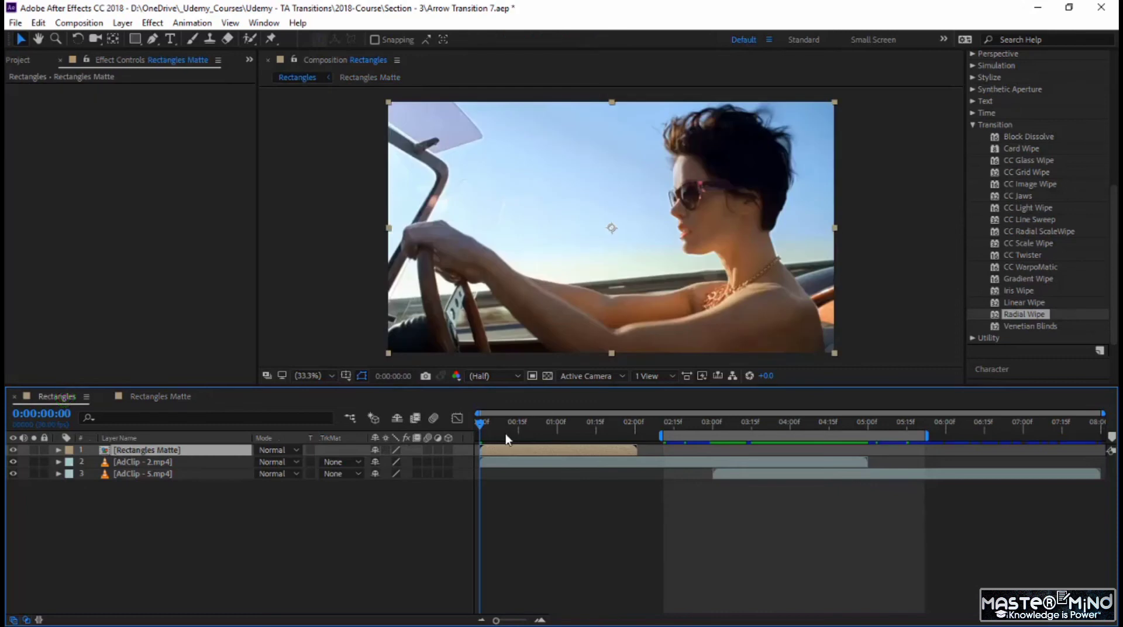
left_click_drag(539, 449, 756, 475)
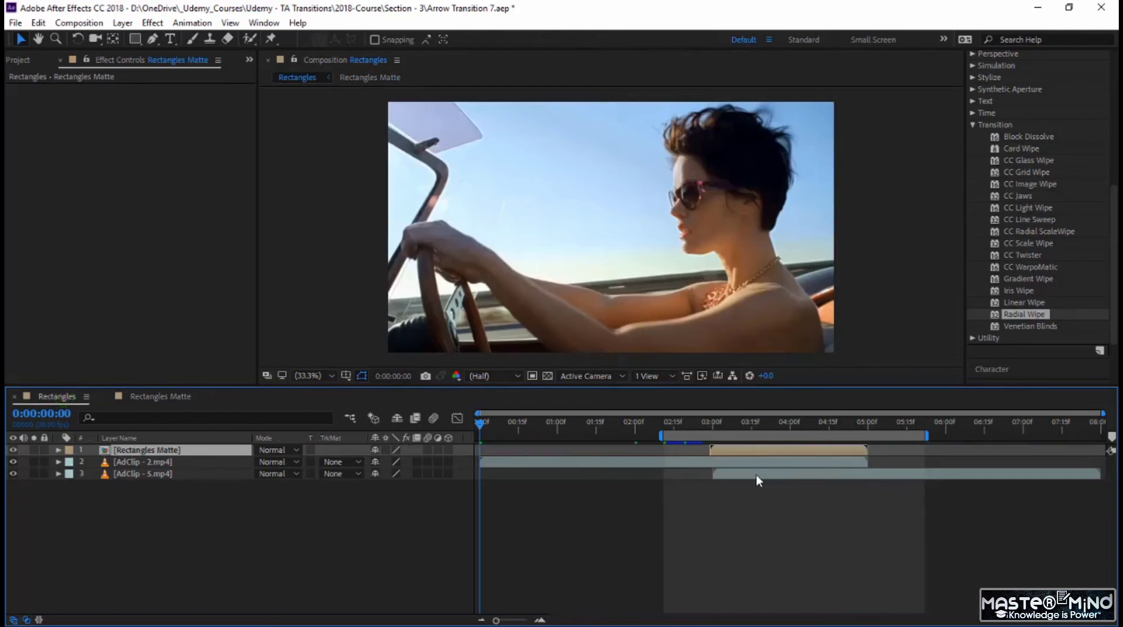
left_click(756, 475)
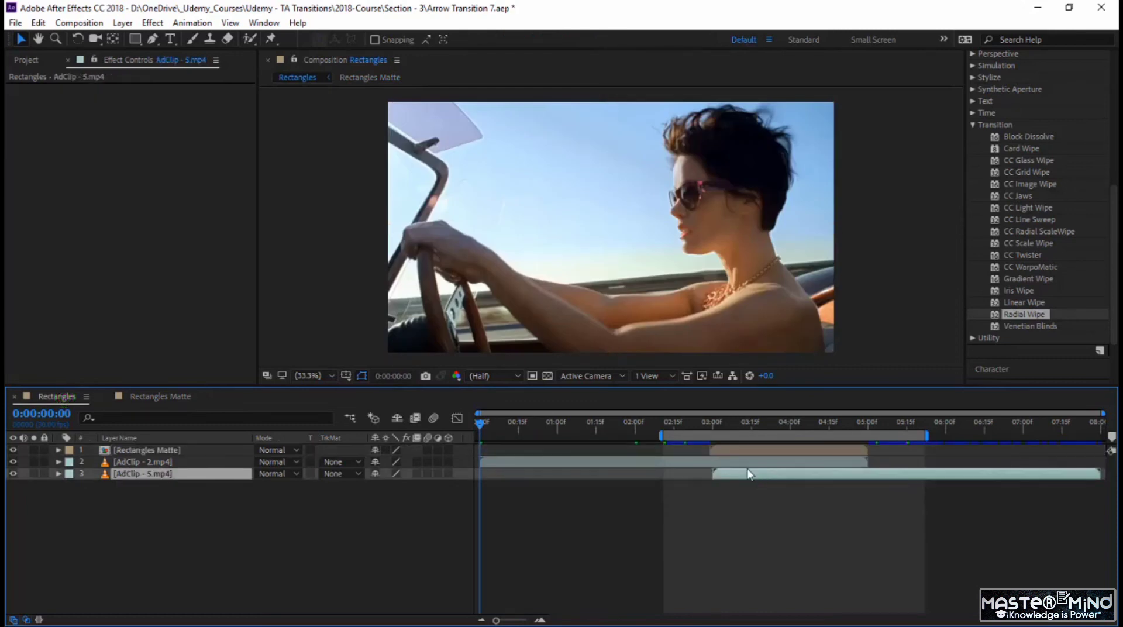
key("i")
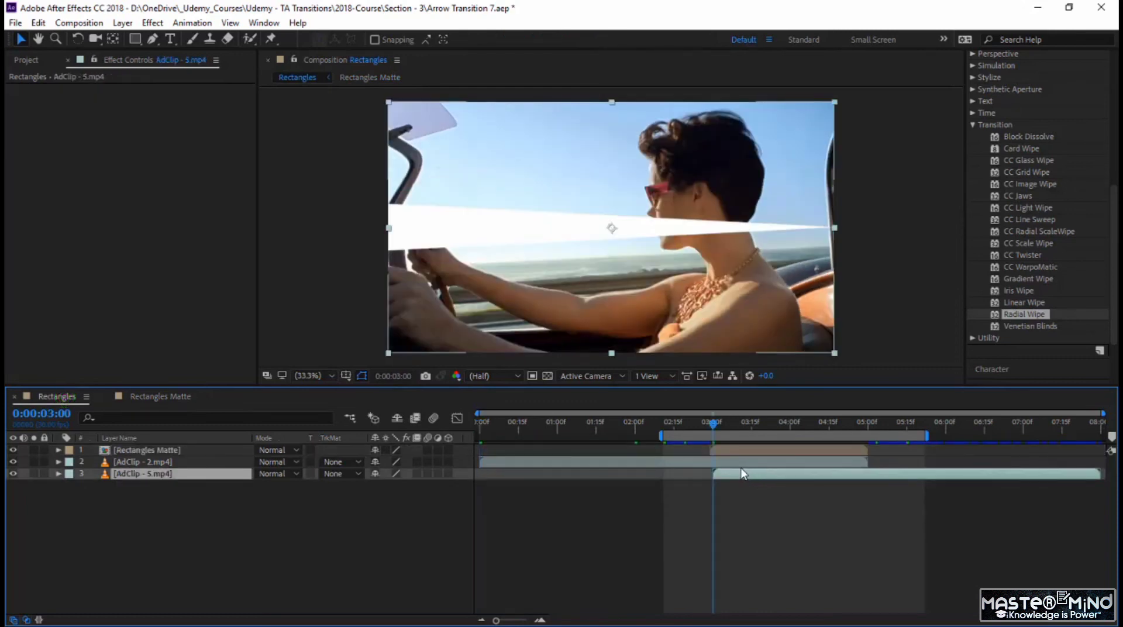
mouse_move(743, 450)
left_mouse_down()
mouse_move(754, 448)
mouse_move(743, 452)
left_mouse_up()
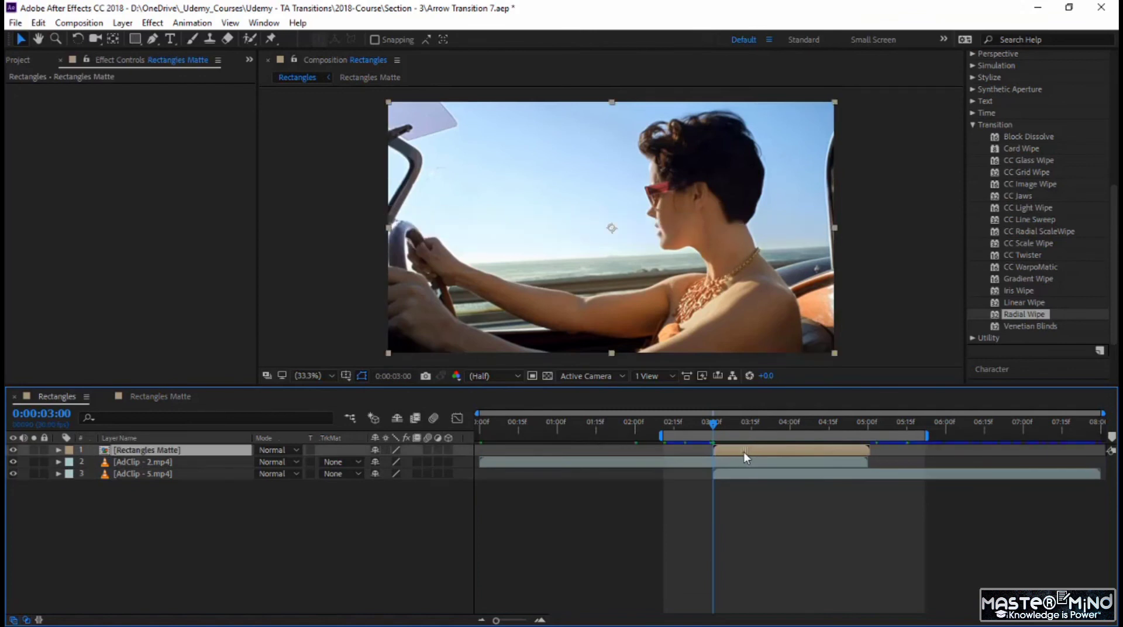
Step: Preview the transition and set the track matte of AdClip - 2.mp4 to Luma Inverted, using Rectangles Matte
left_click(699, 422)
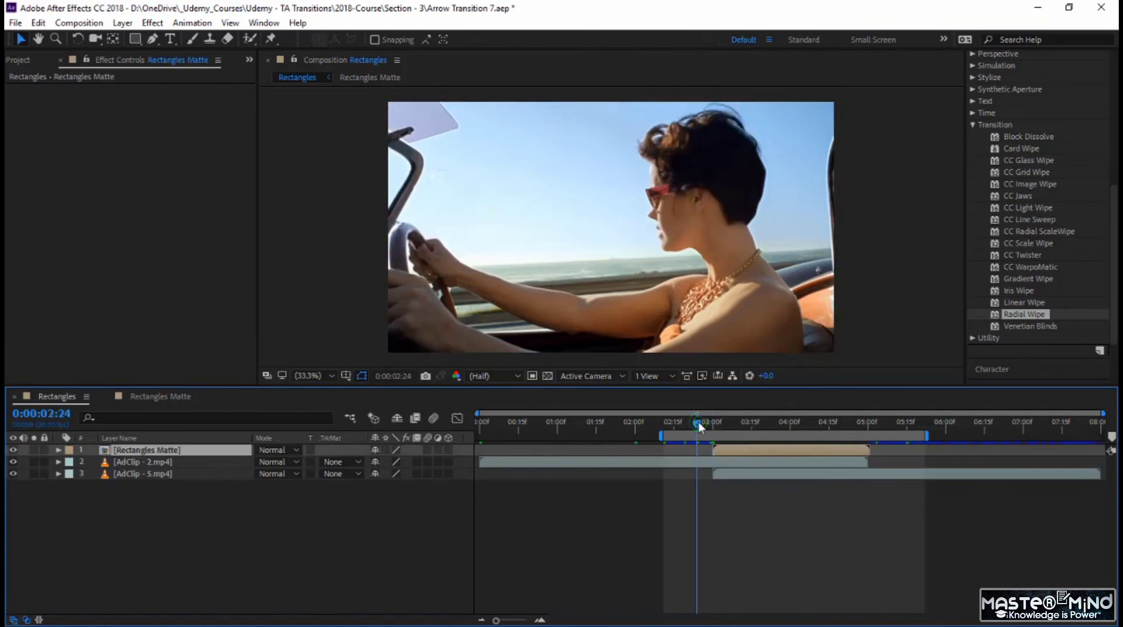
key("space")
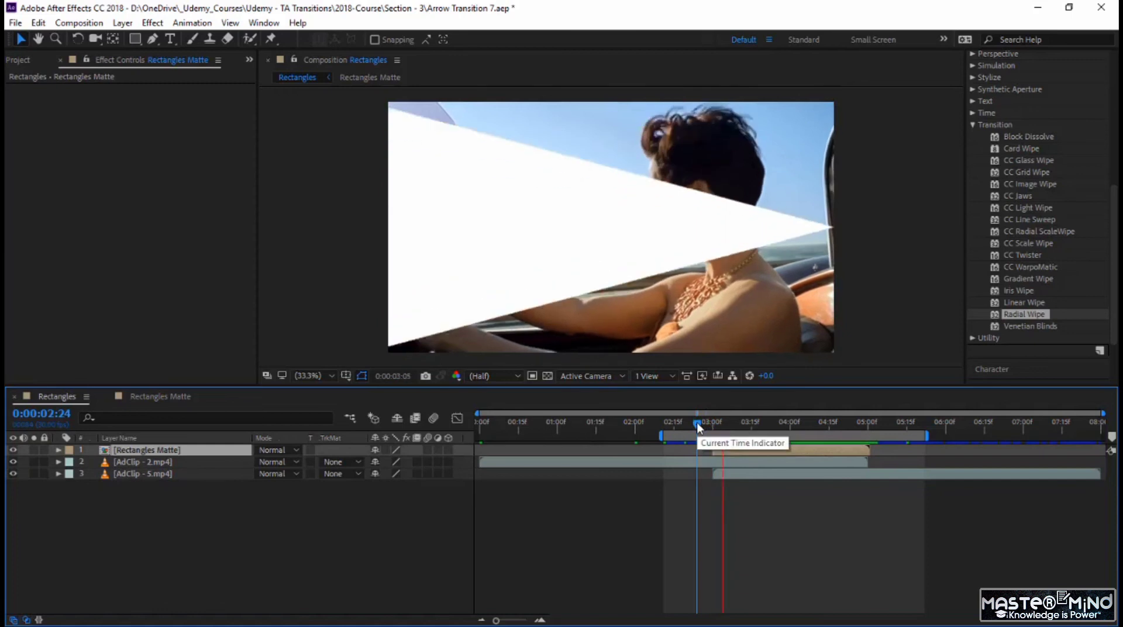
left_click(328, 463)
left_click(401, 542)
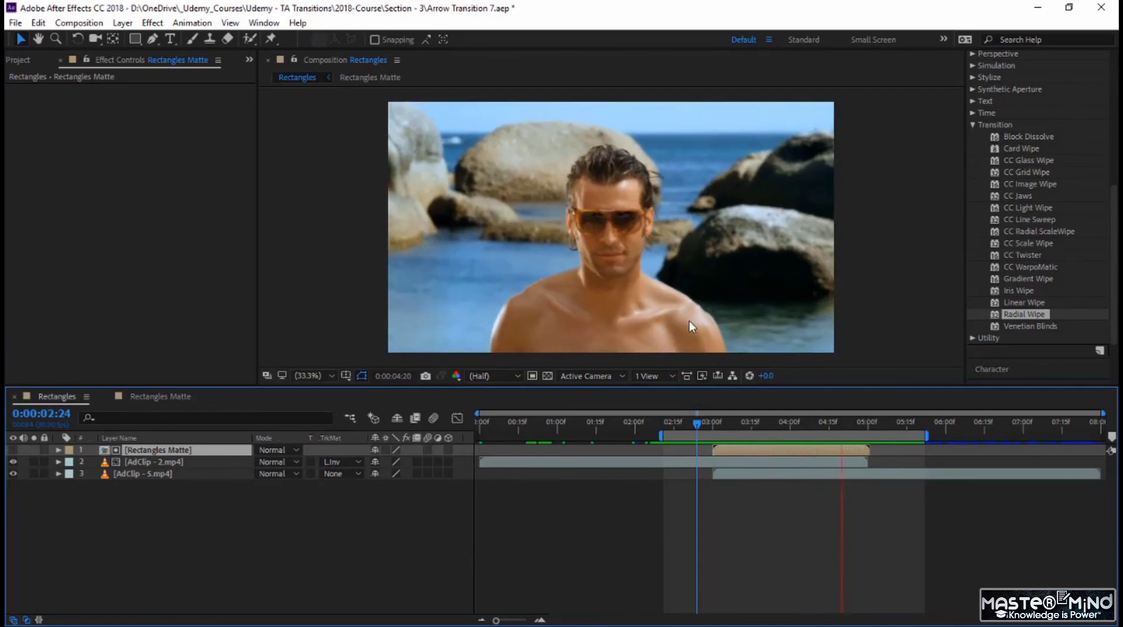
Step: Apply Easy Ease to both Transition Completion keyframes of Shape Layer 1 in Rectangles Matte
left_click(180, 398)
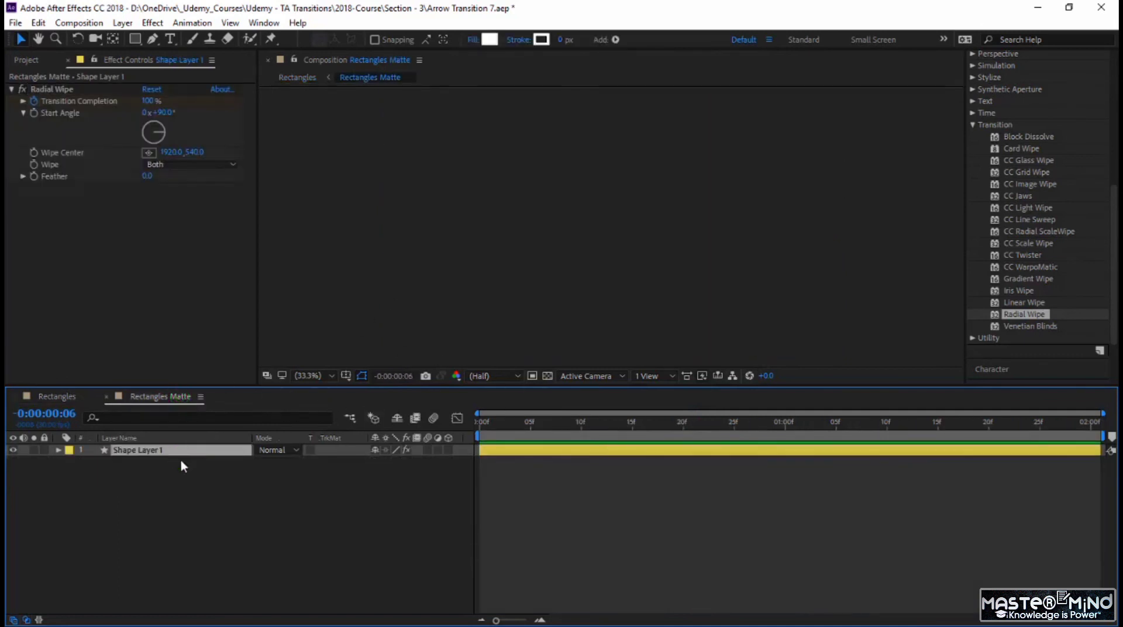
key("u")
left_click_drag(850, 516, 451, 439)
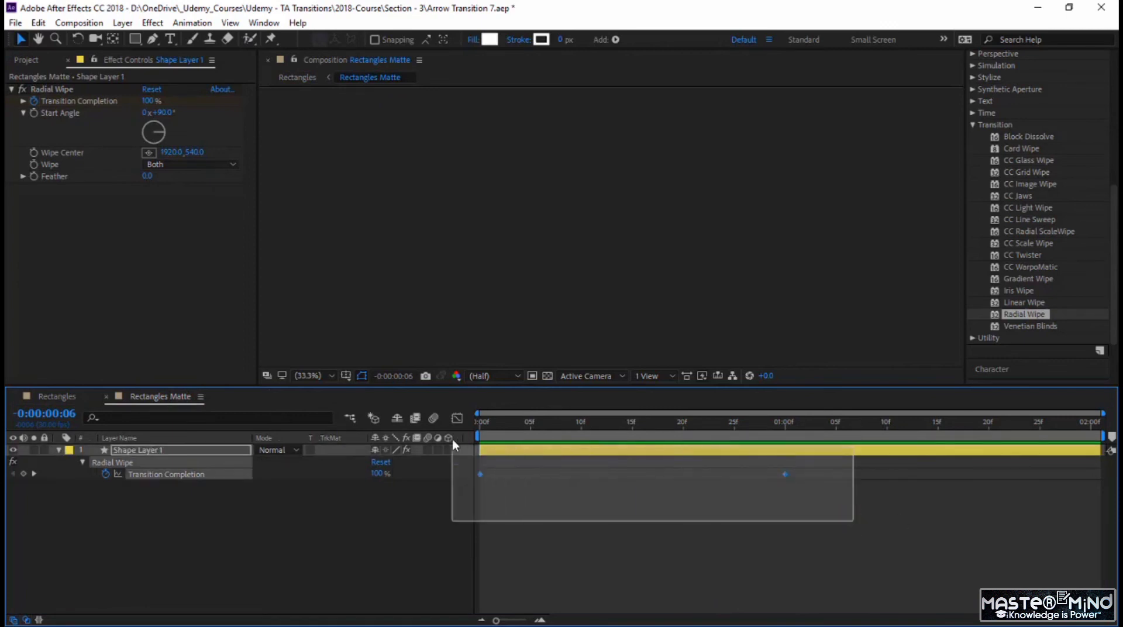
key("F9")
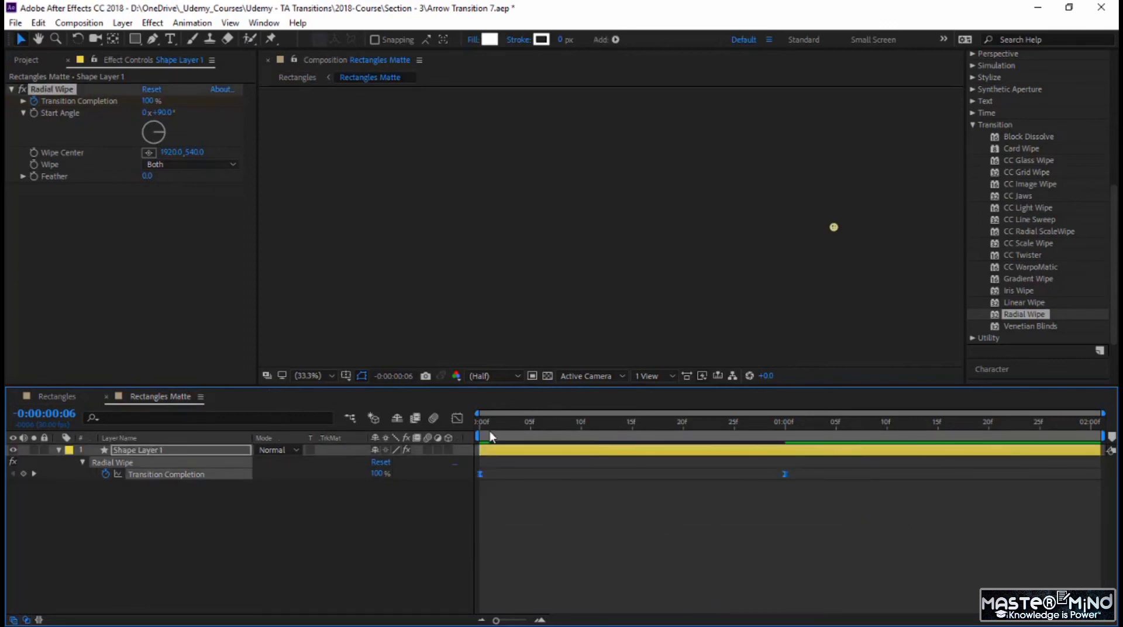
Step: Lengthen the last keyframe's ease in the speed graph so the wipe starts fast and slows gradually, and preview it
left_click(461, 419)
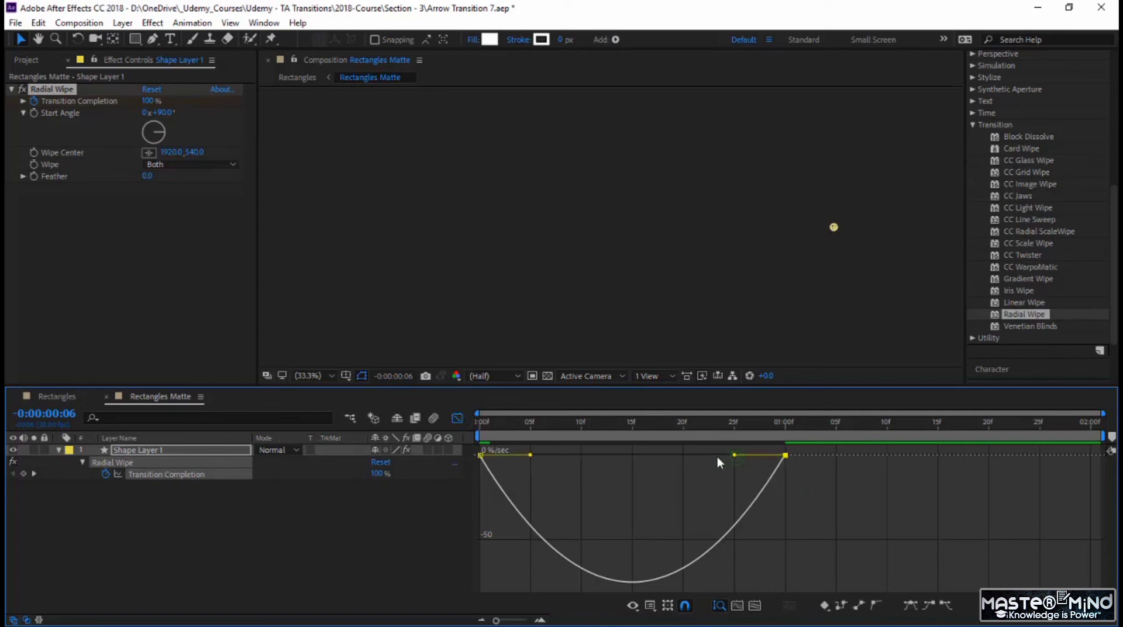
left_click_drag(734, 455, 677, 457)
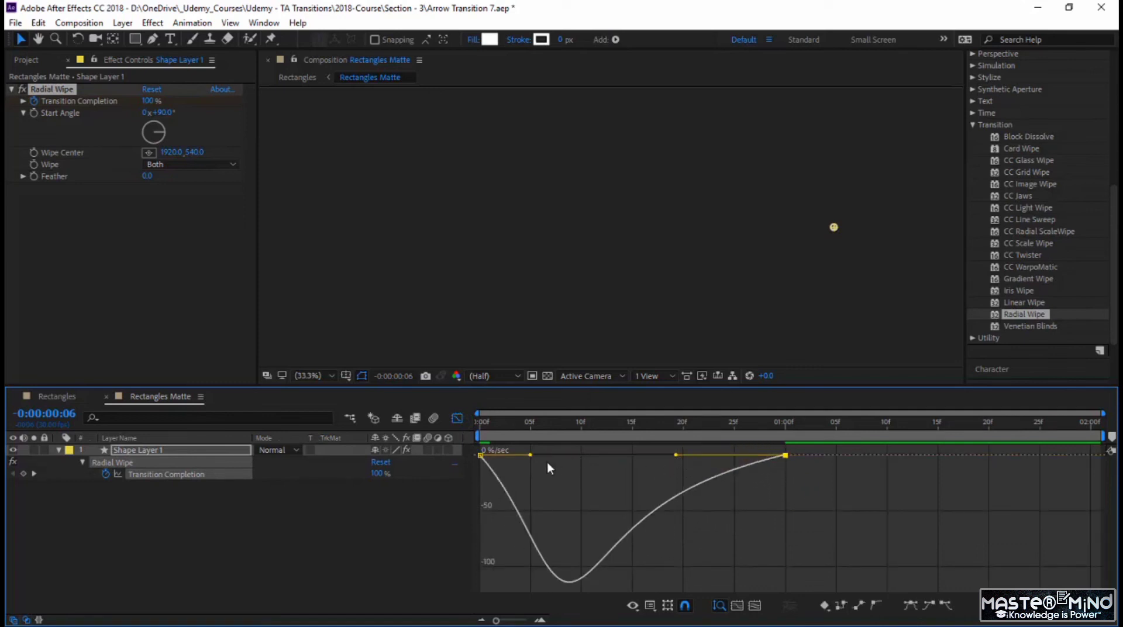
key("Home")
key("space")
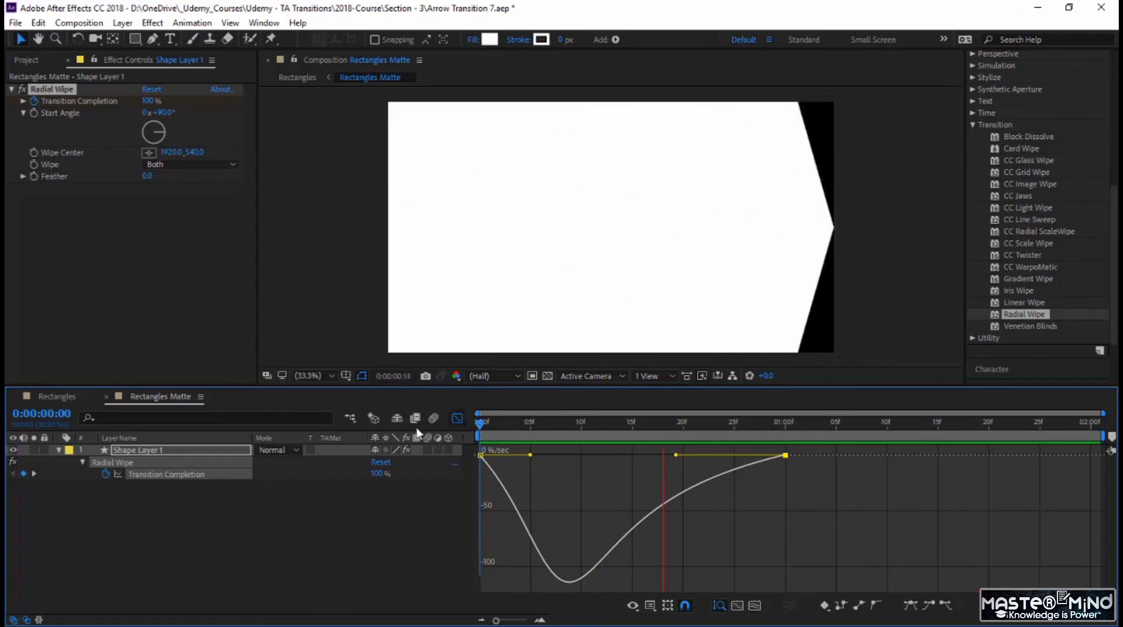
left_click(456, 418)
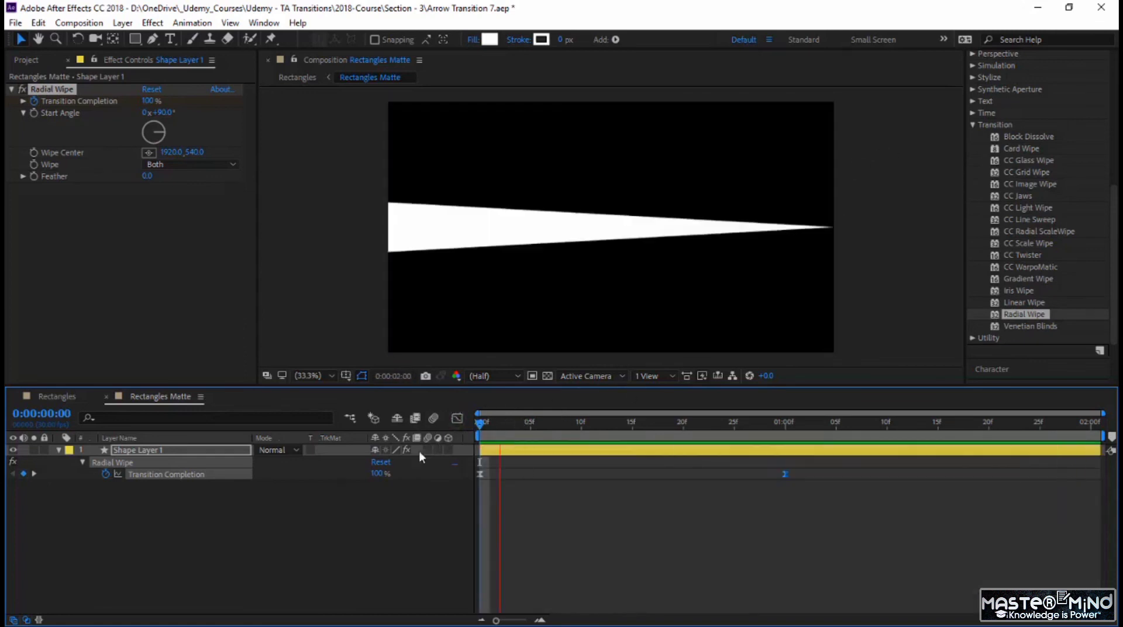
left_click(289, 522)
left_click(59, 450)
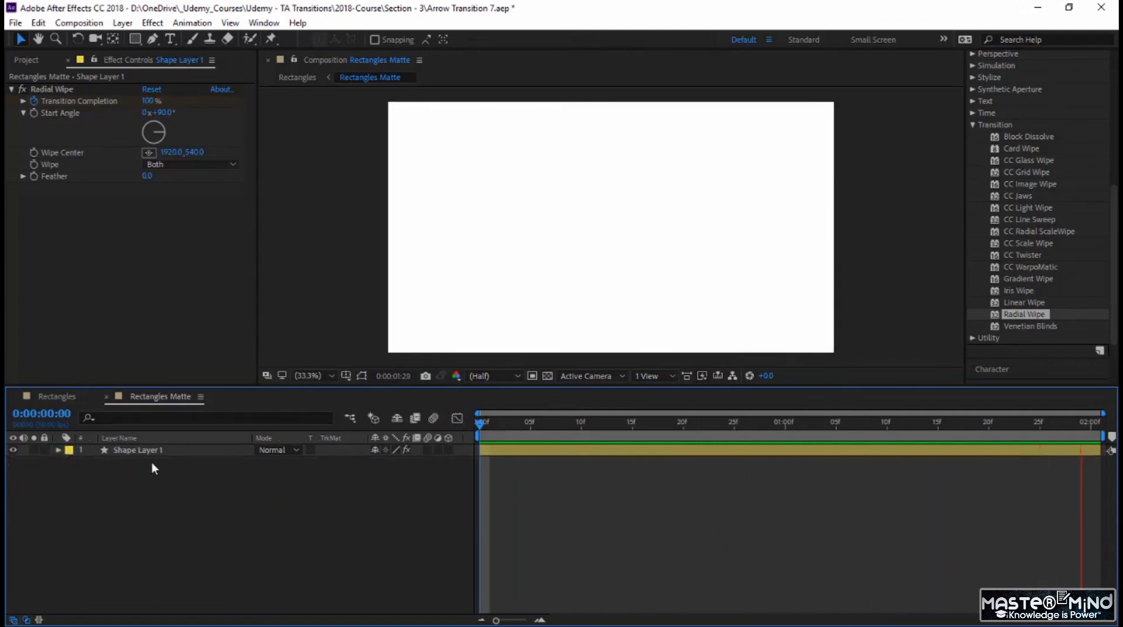
Step: Duplicate Shape Layer 1 three times and reveal the keyframes of all four shape layers
left_click(152, 452)
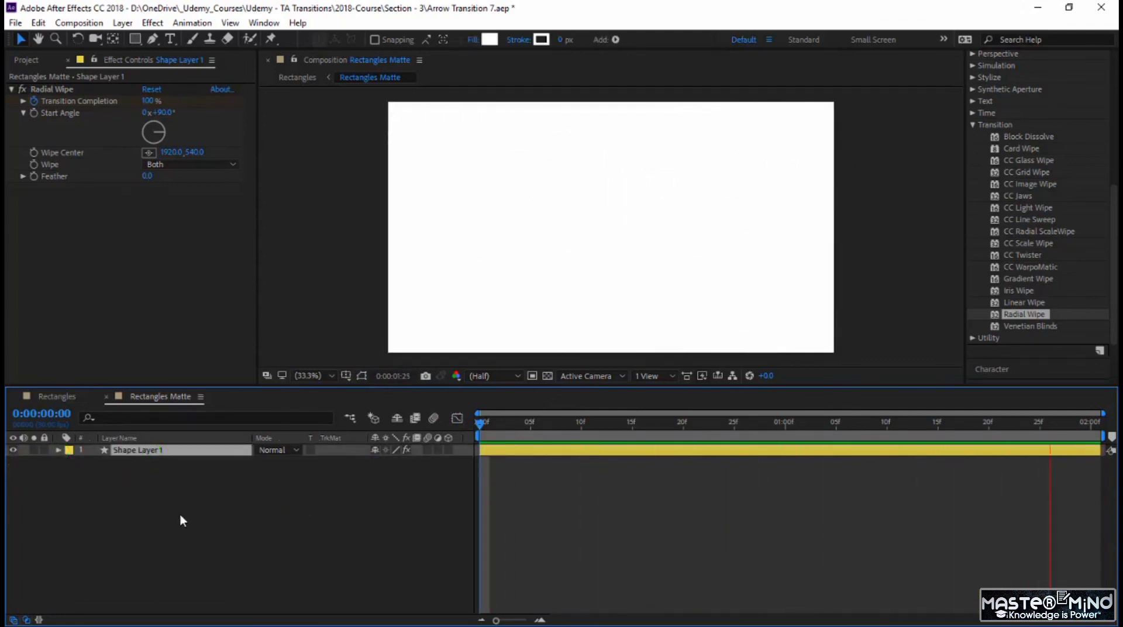
key("ctrl+d")
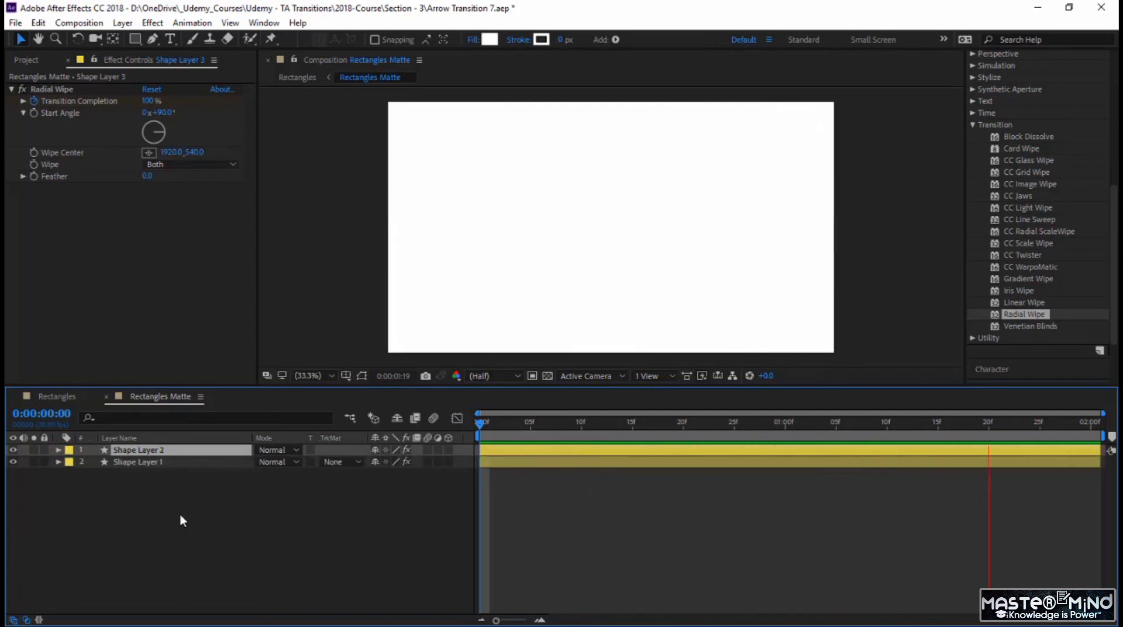
key("ctrl+d")
key("ctrl+d")
left_click_drag(186, 525, 184, 449)
key("u")
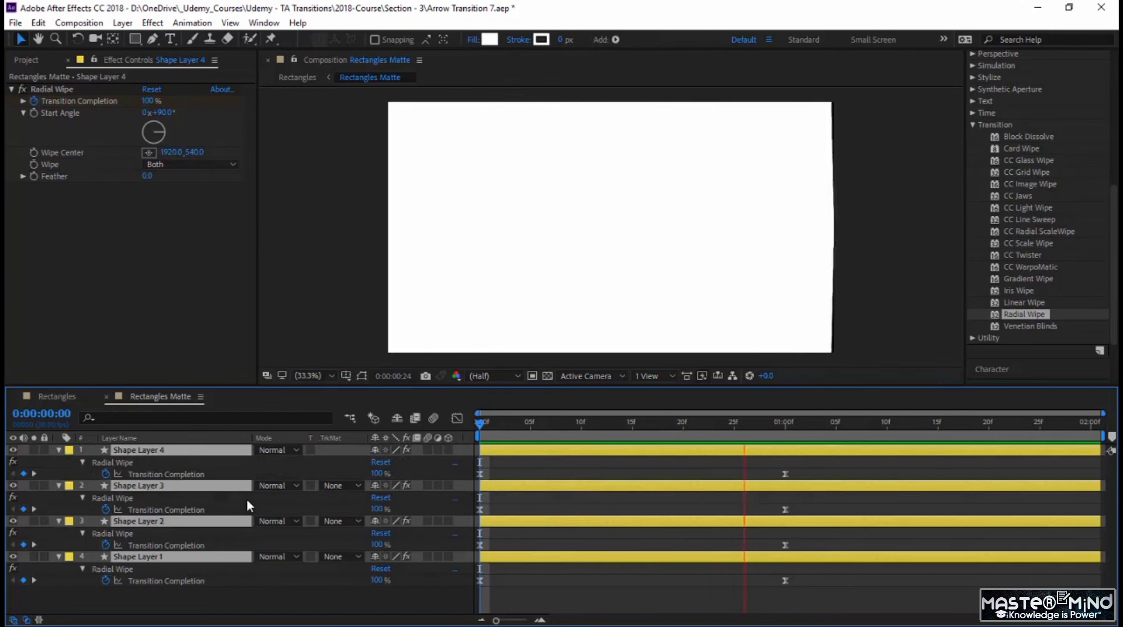
Step: Stagger Shape Layers 2, 3 and 4 to start at frames 5, 10 and 15, and preview the offset wipes
left_click(557, 512)
left_click_drag(534, 521, 581, 527)
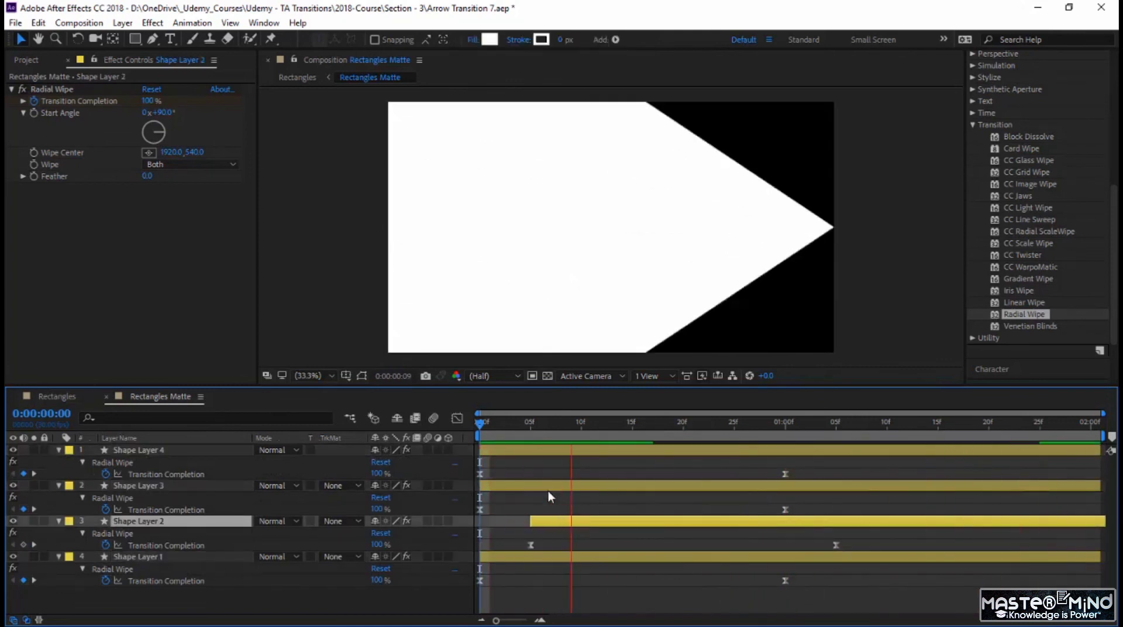
left_click(544, 486)
left_click_drag(579, 487, 635, 490)
left_click_drag(574, 452, 727, 462)
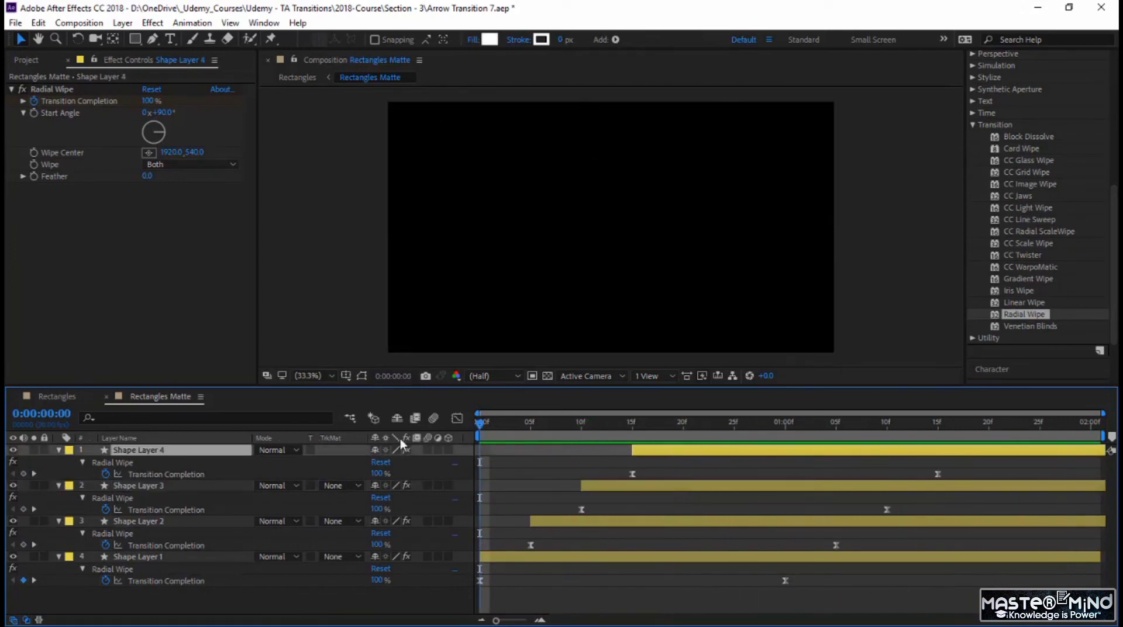
key("space")
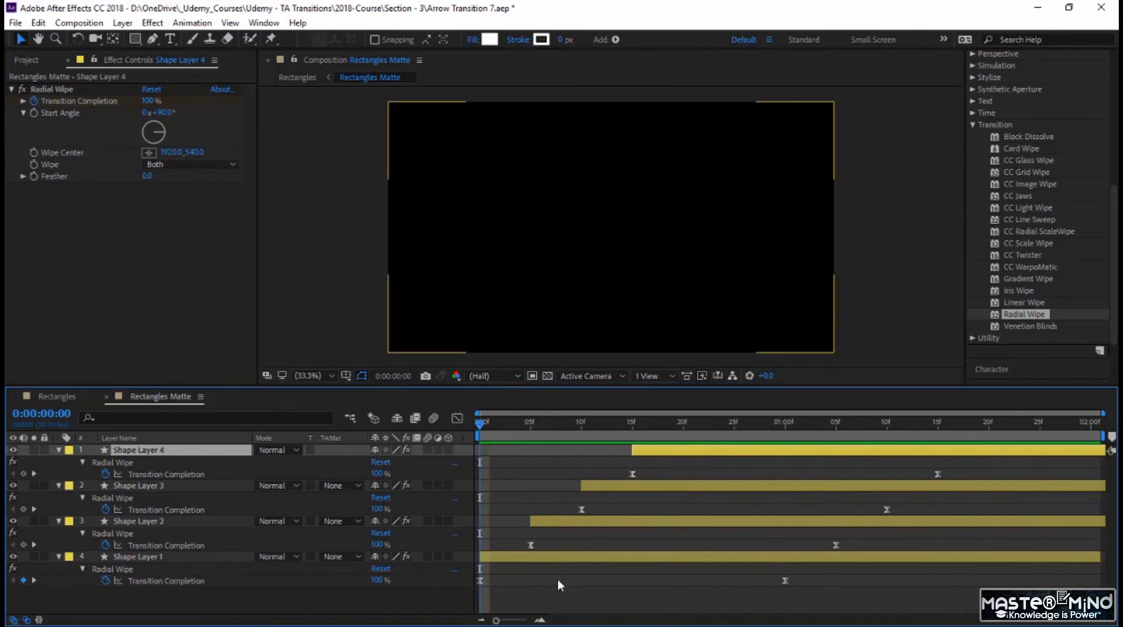
Step: Set the fill colour of Shape Layer 1 to a grey with 60% brightness
left_click(557, 580)
left_click(550, 558)
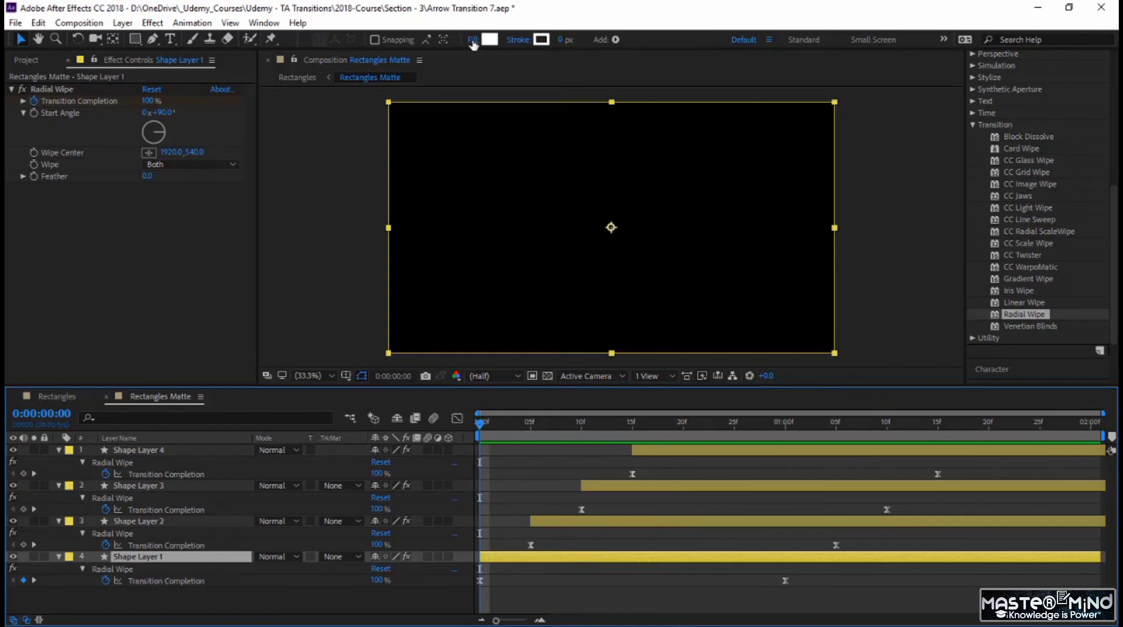
left_click(496, 39)
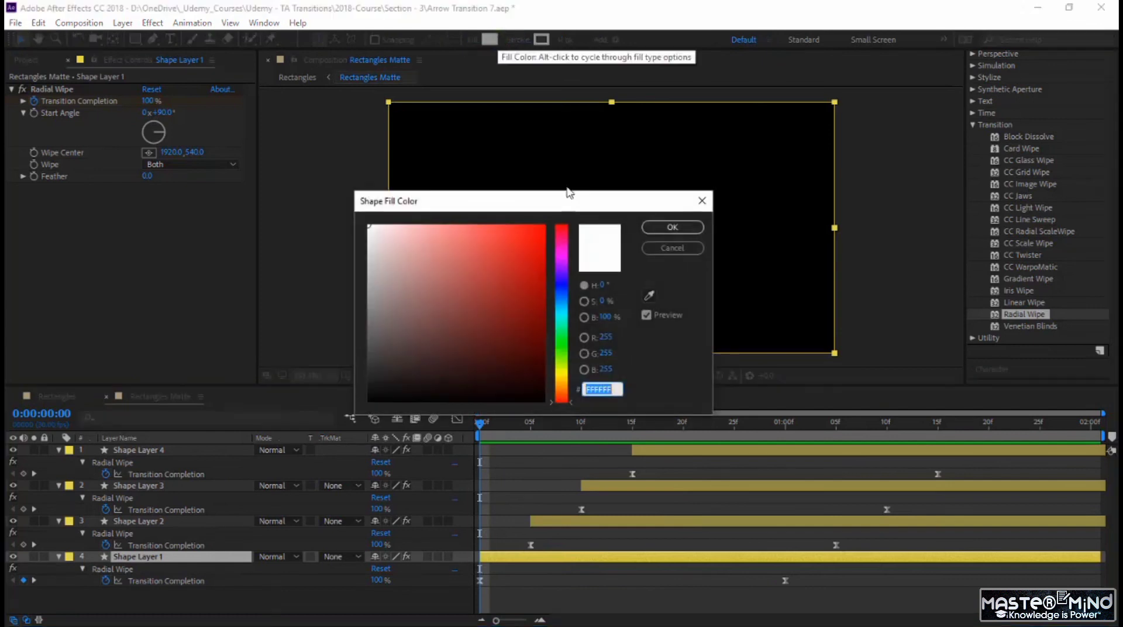
left_click(608, 317)
type("80")
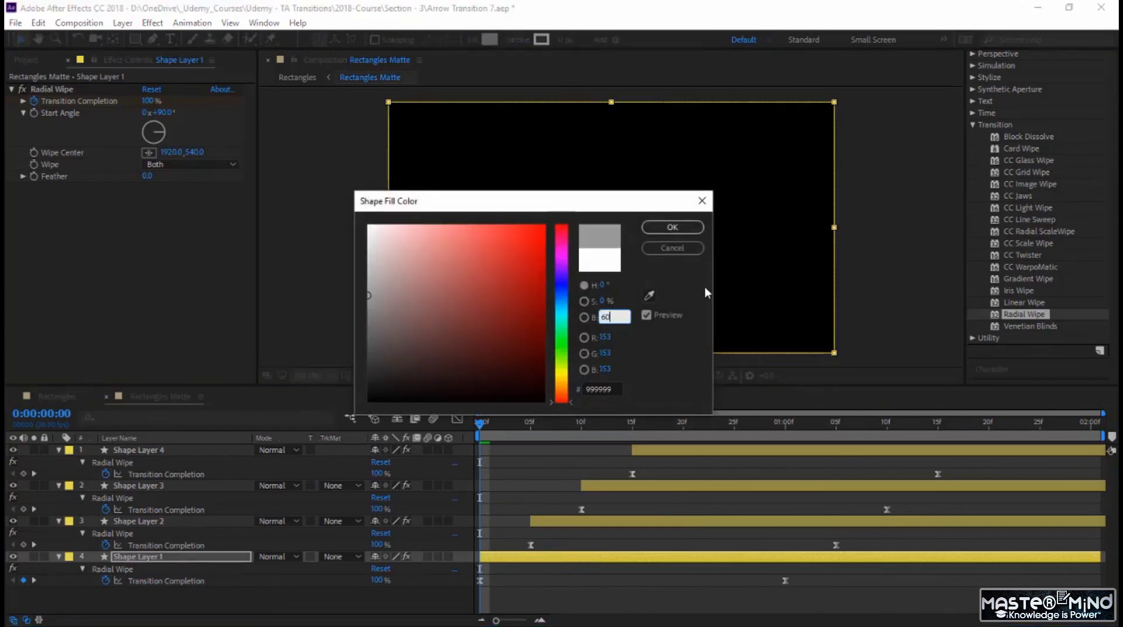
key("Return")
Step: Set the fill colour of Shape Layer 2 to a grey with 40% brightness
left_click(633, 519)
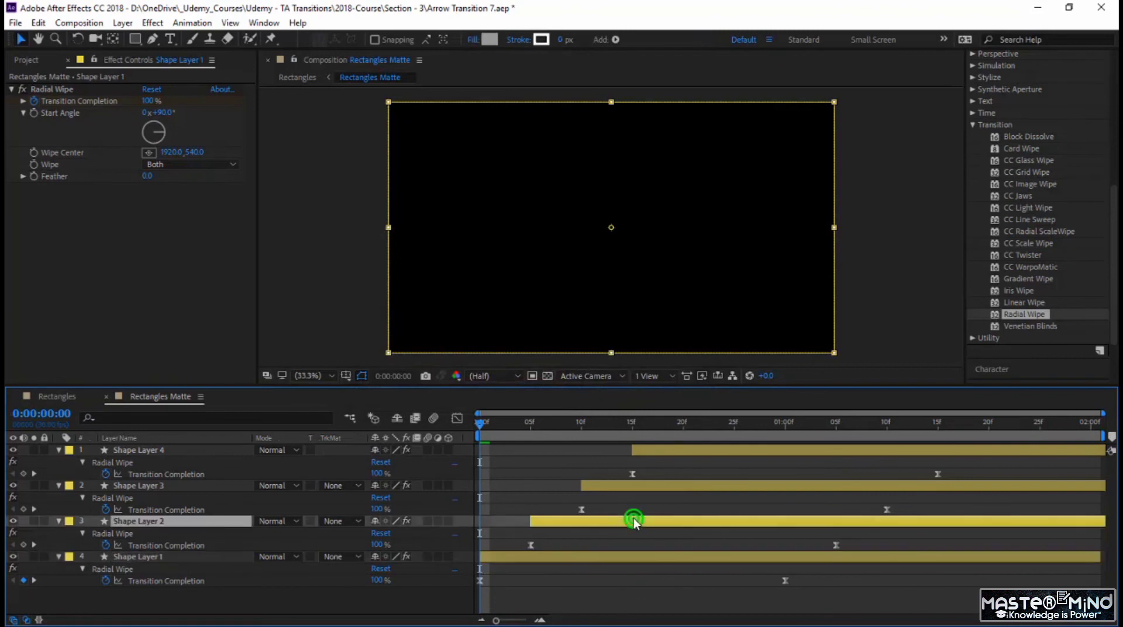
left_click(487, 39)
left_click(602, 317)
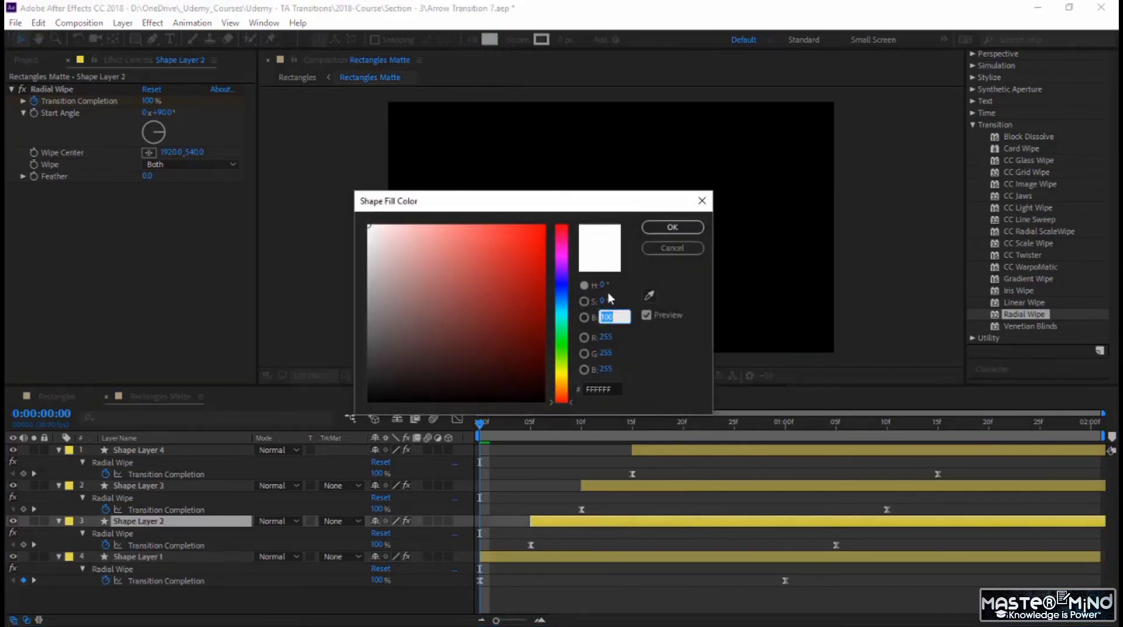
type("40")
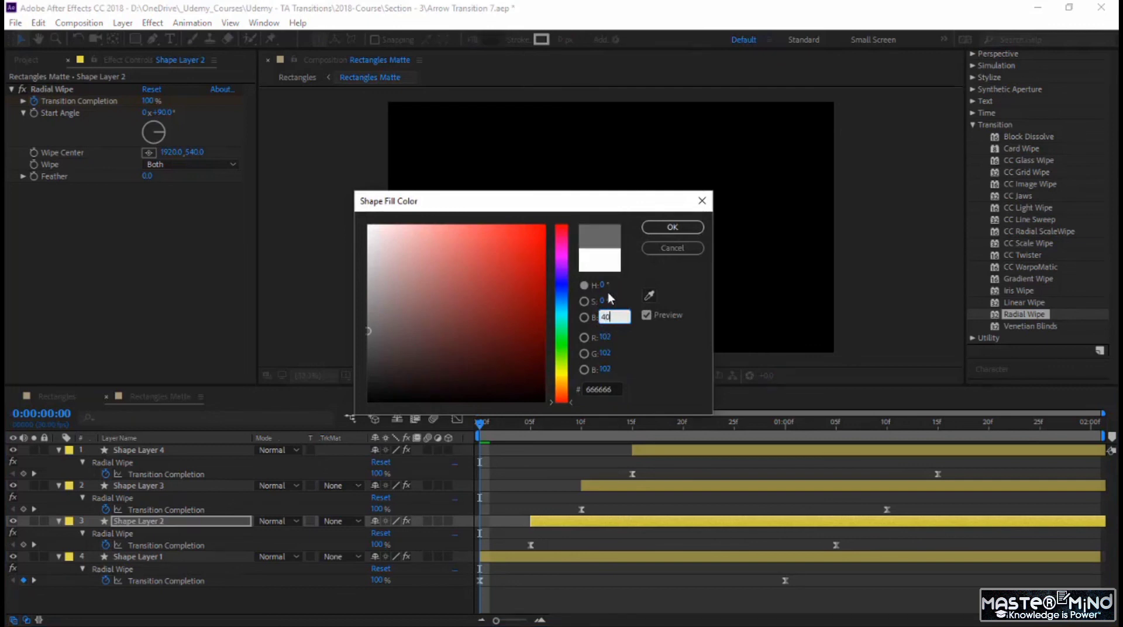
key("Return")
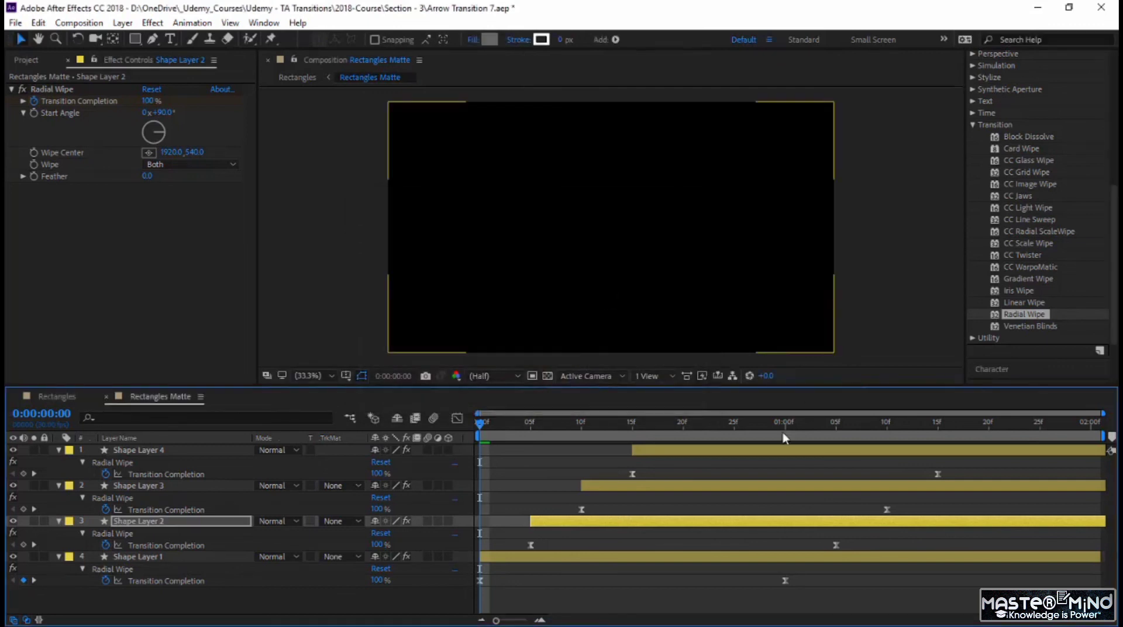
Step: Lower the fill brightness of Shape Layer 3 to make it a dark grey
left_click(717, 485)
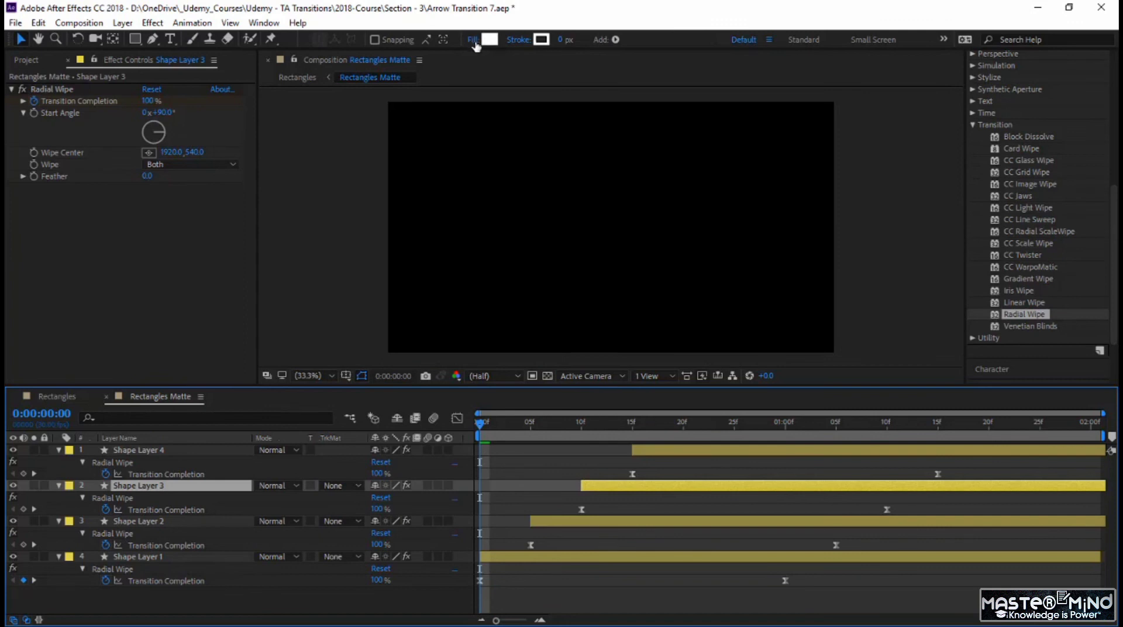
left_click(489, 39)
left_click(604, 317)
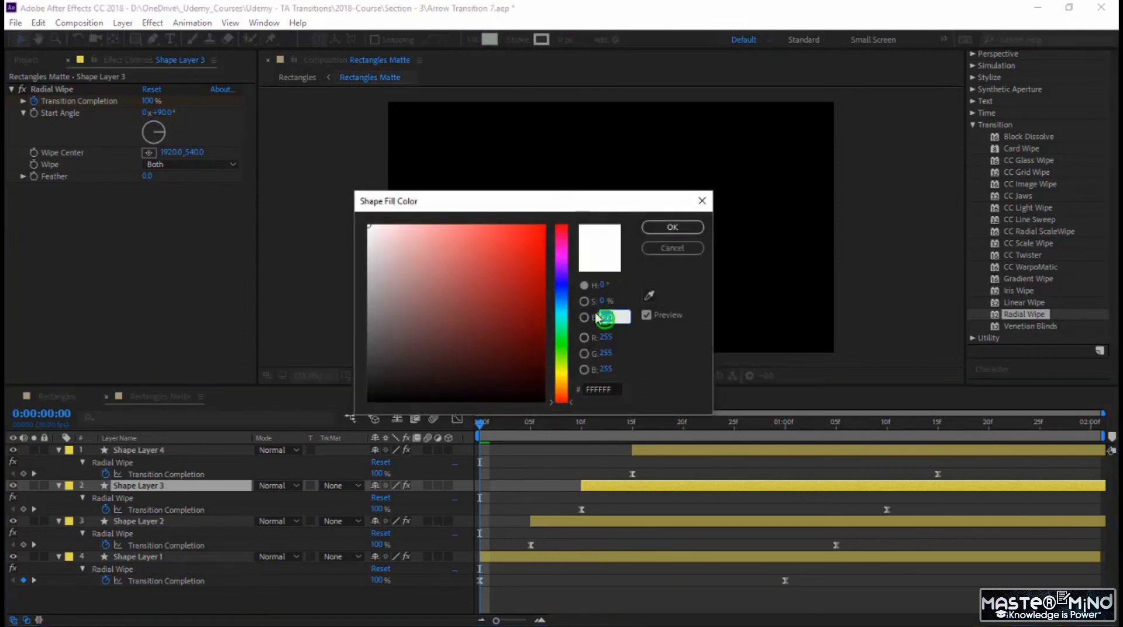
type("0")
key("Return")
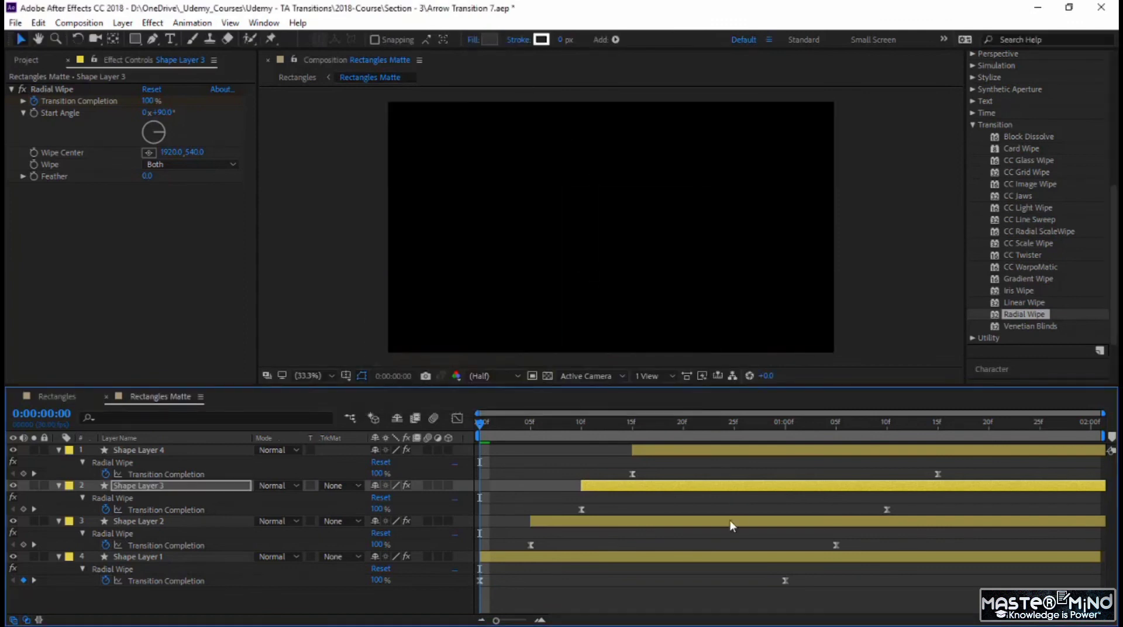
Step: Preview the staggered grey and white wipes in Rectangles Matte from the start
left_click(504, 557)
left_click(613, 486)
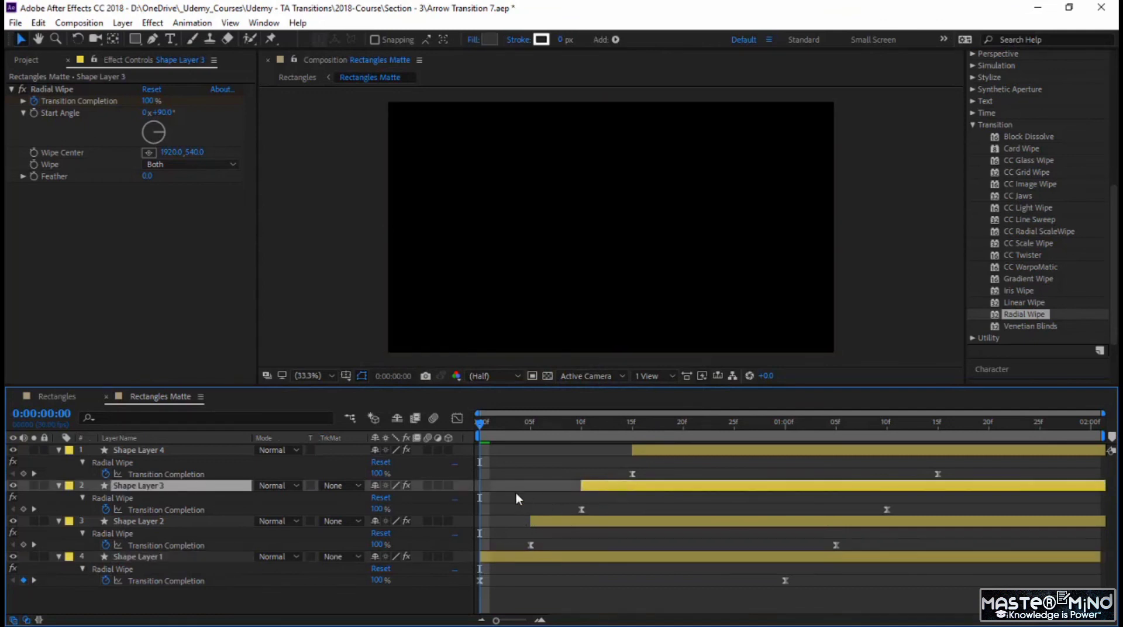
key("space")
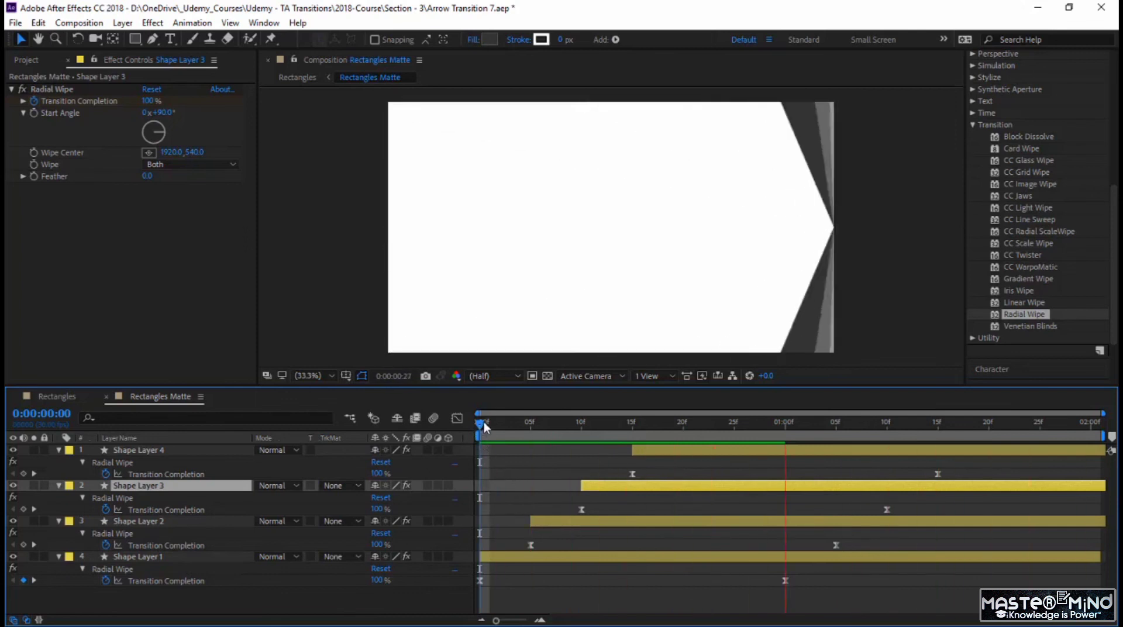
left_click_drag(484, 421, 356, 482)
Step: Play and scrub the clip transition in the Rectangles composition, starting shortly before the matte begins
left_click(64, 396)
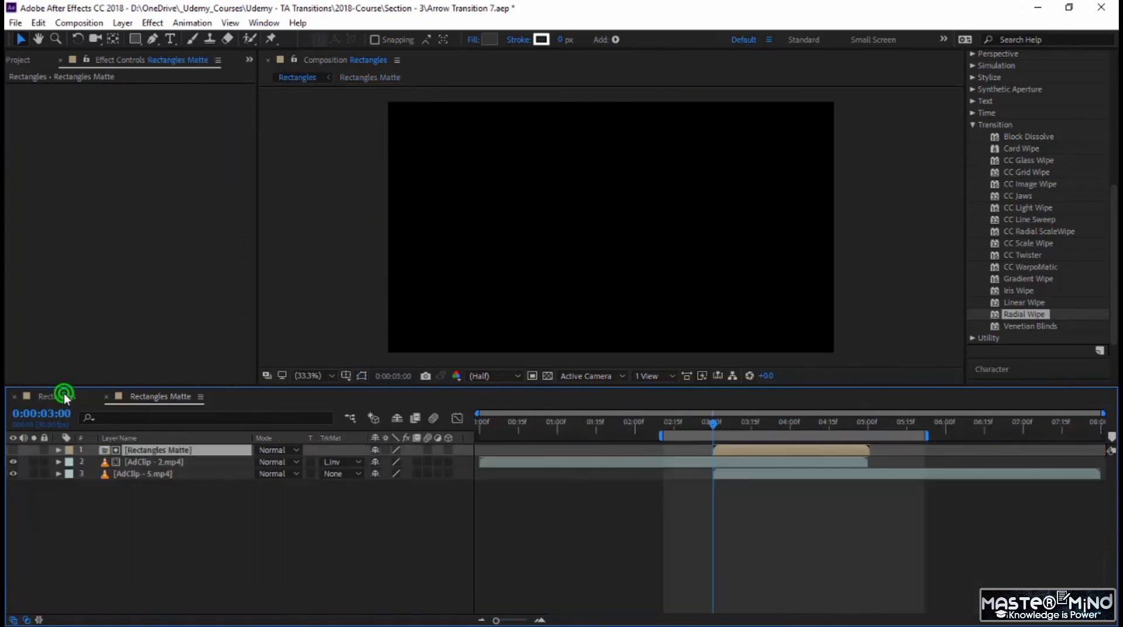
left_click(678, 423)
key("space")
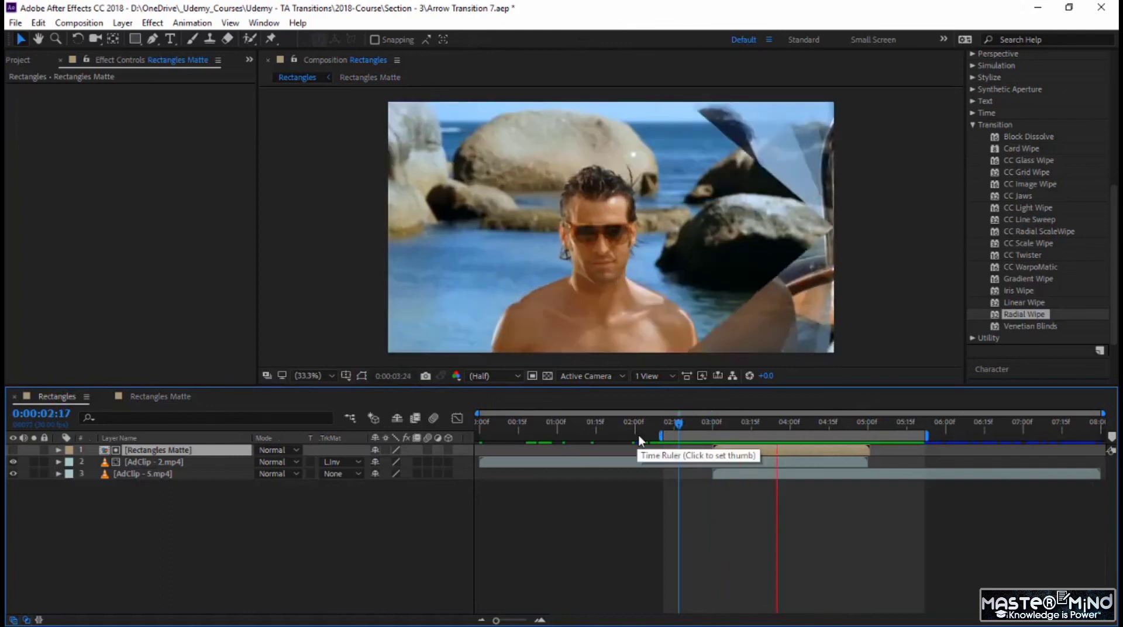
left_click(711, 427)
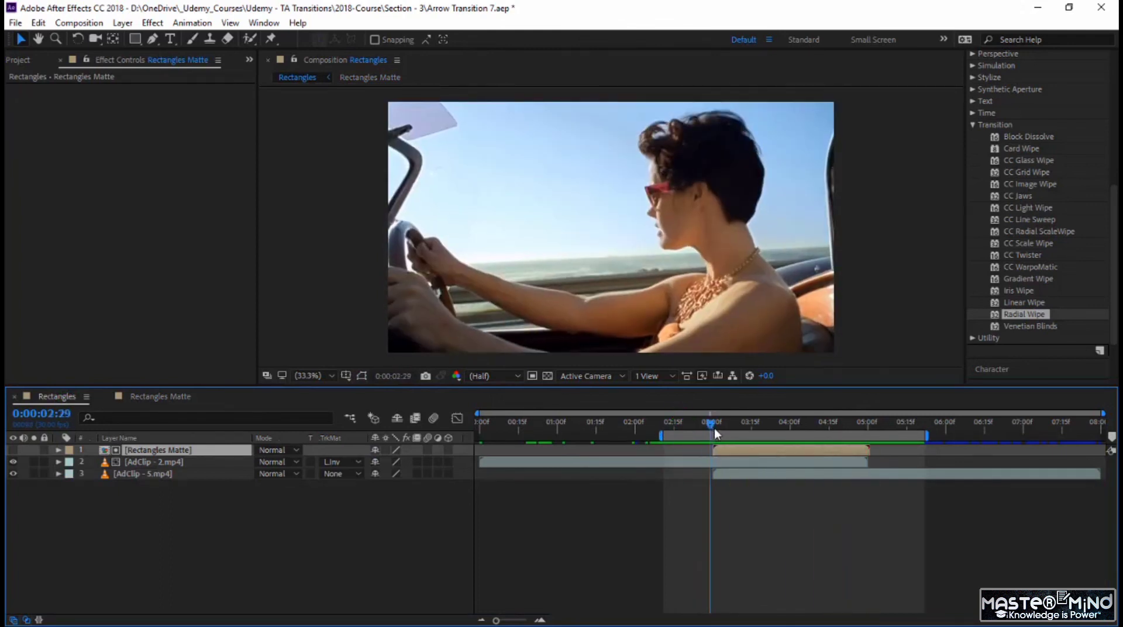
left_click_drag(715, 430, 687, 469)
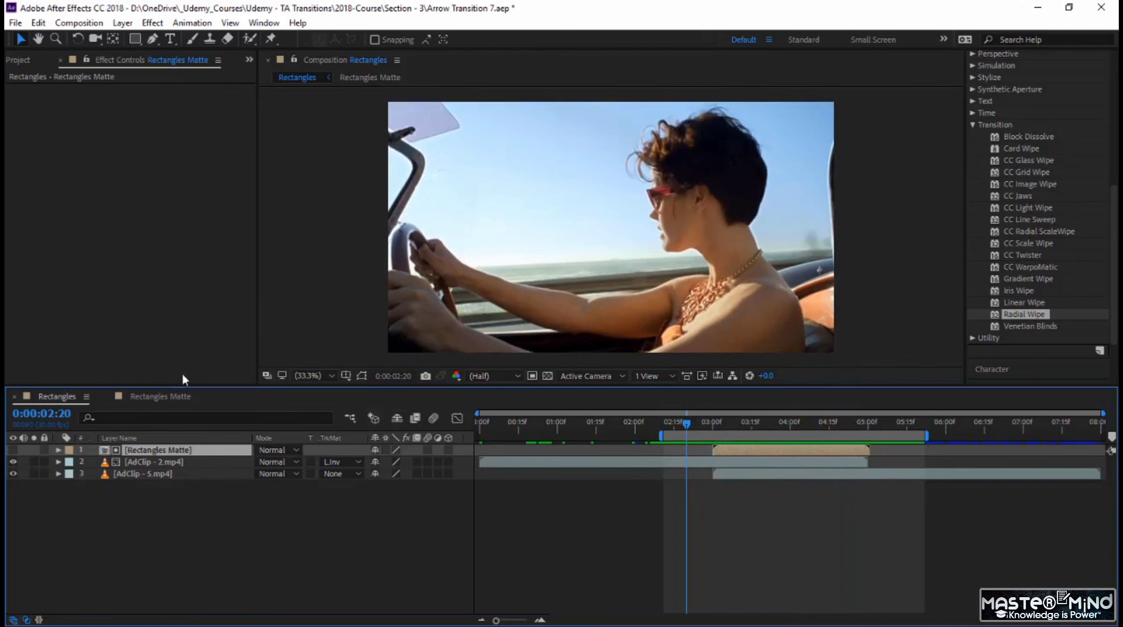
Step: In Rectangles Matte, shift all four layers' last Transition Completion keyframes 15 frames later so Shape Layer 4's falls at 0:00:02:00, and preview it
left_click(169, 395)
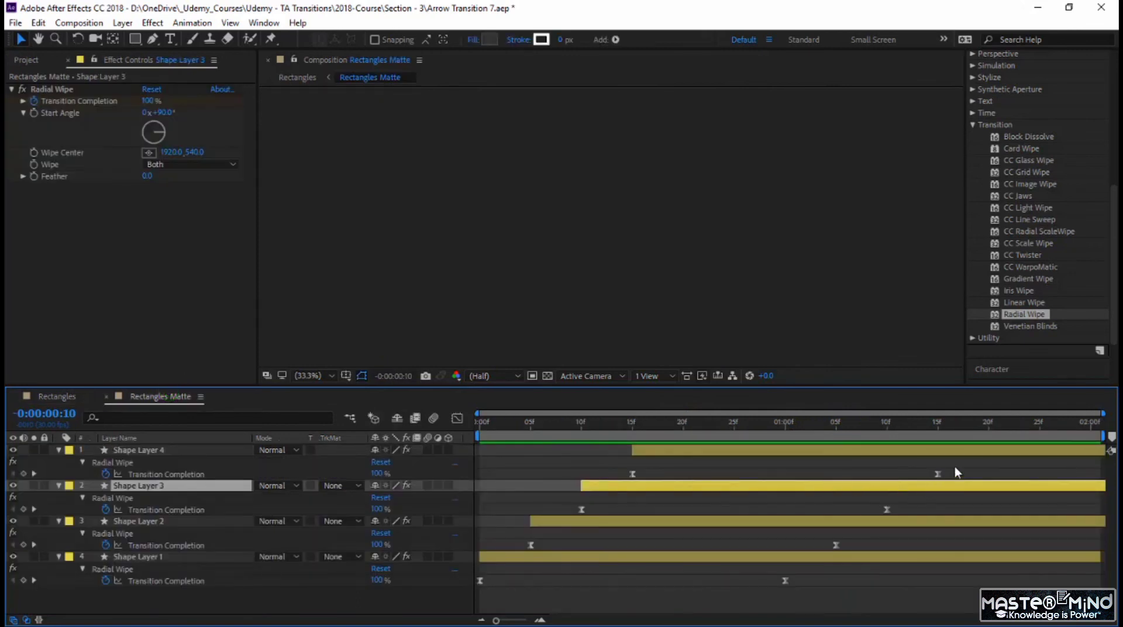
left_click_drag(955, 466, 774, 593)
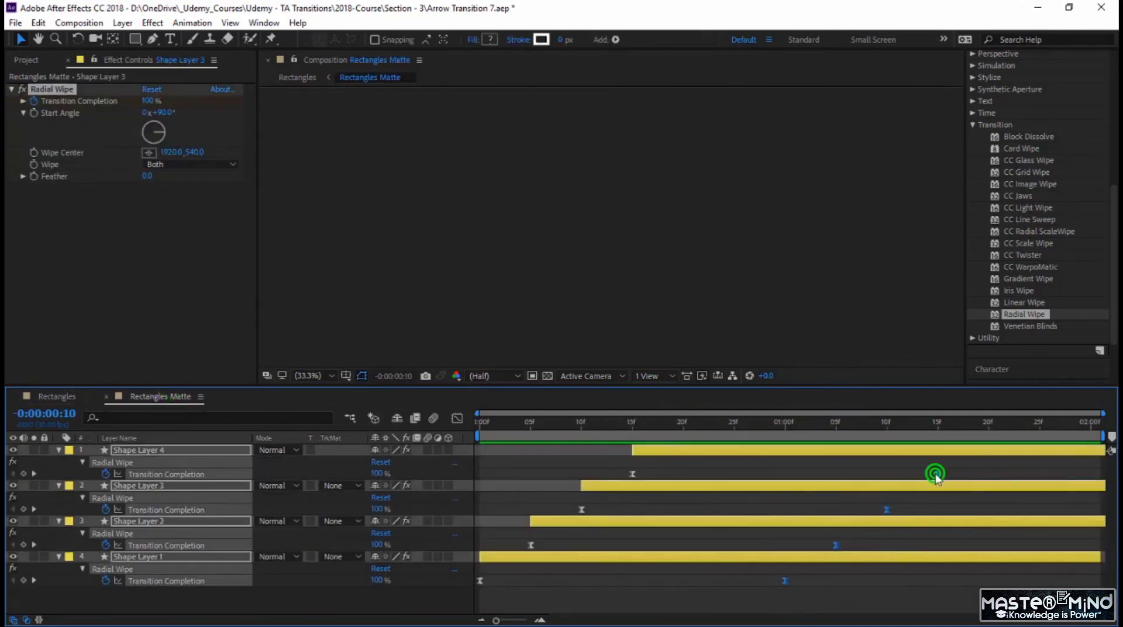
left_click_drag(935, 473, 1093, 484)
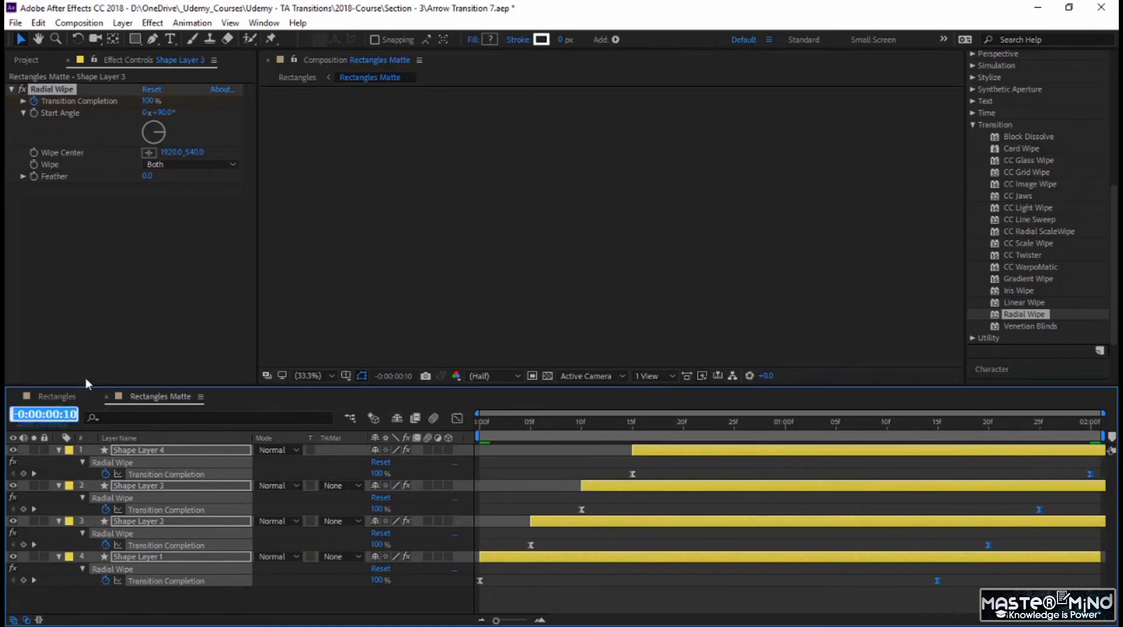
type("200")
key("Return")
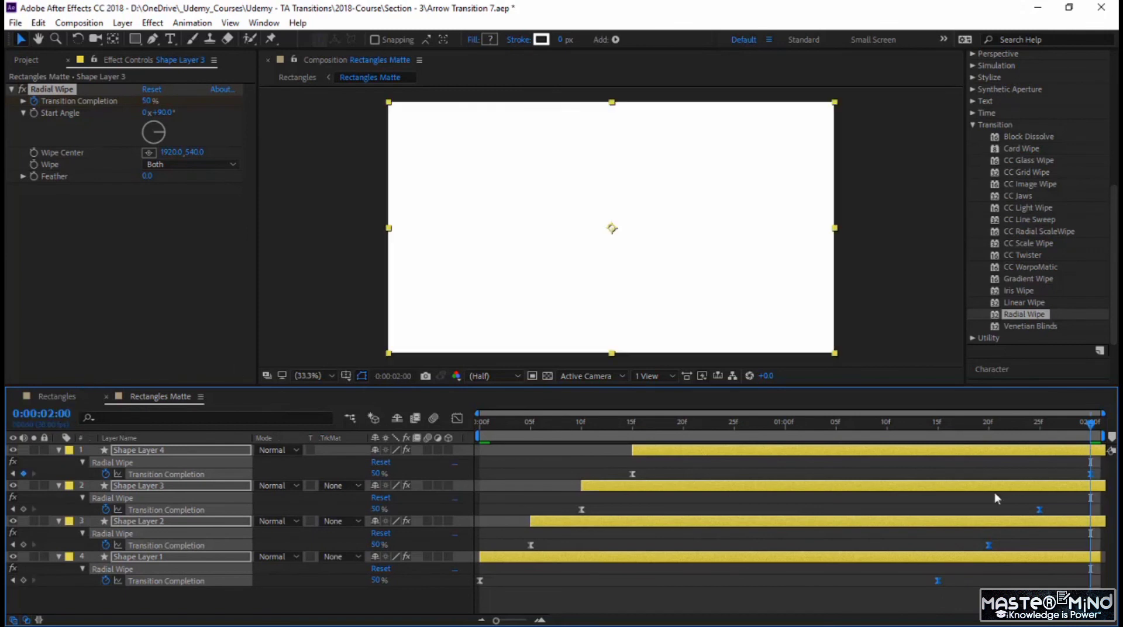
key("space")
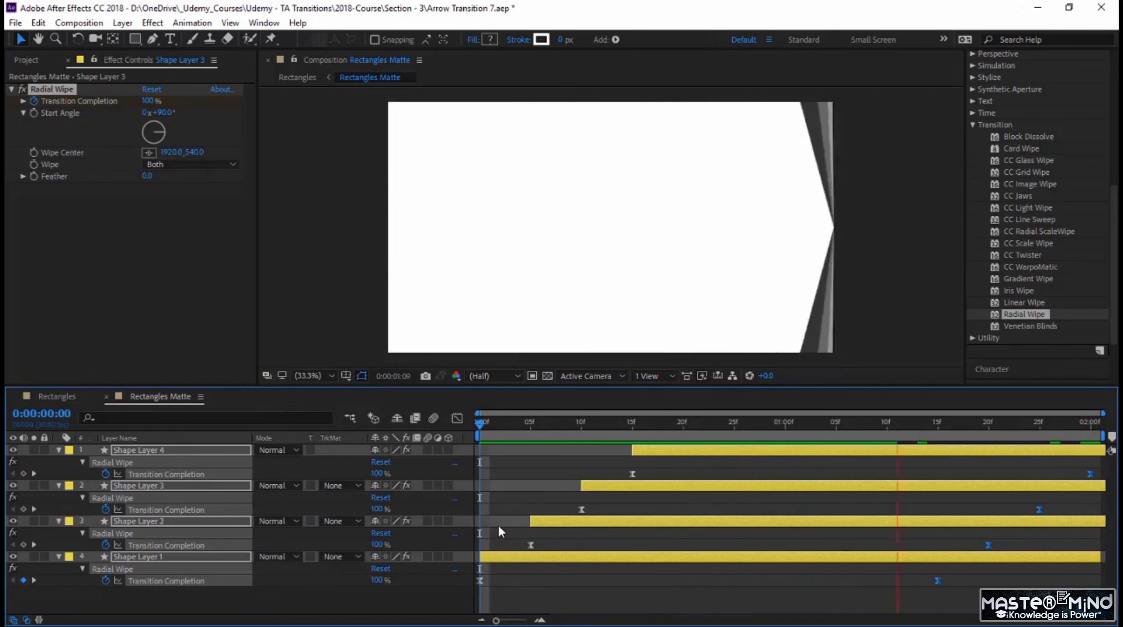
left_click_drag(485, 424, 904, 448)
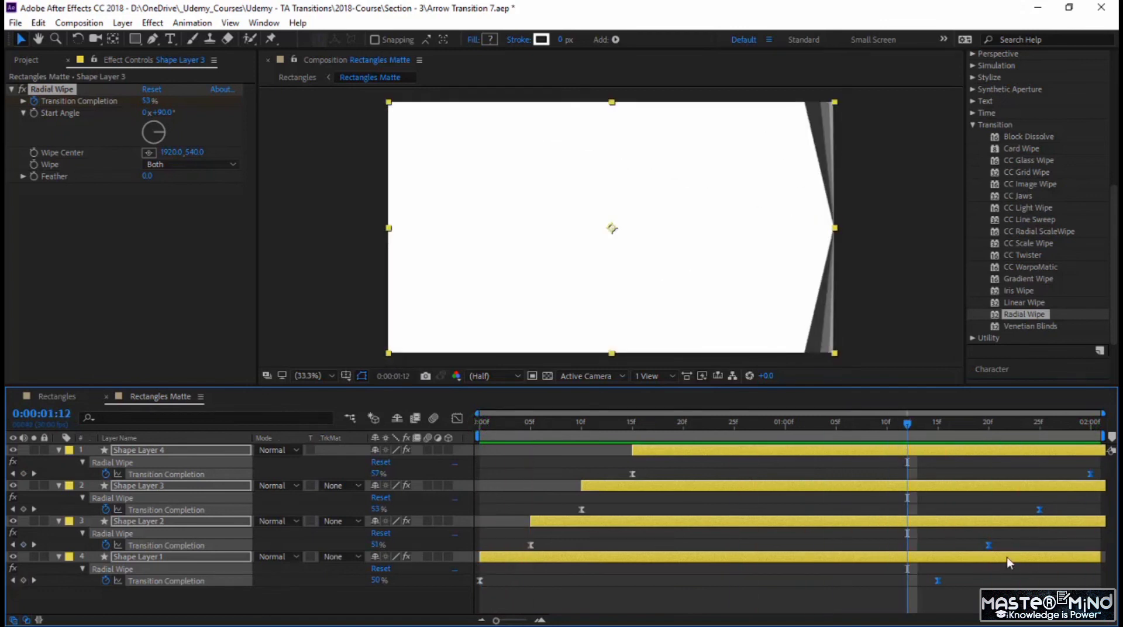
Step: Try aligning the last Transition Completion keyframes of Shape Layers 1, 2 and 3 with Shape Layer 4's at 0:00:02:00, and preview the wipe
left_click_drag(1053, 518, 936, 587)
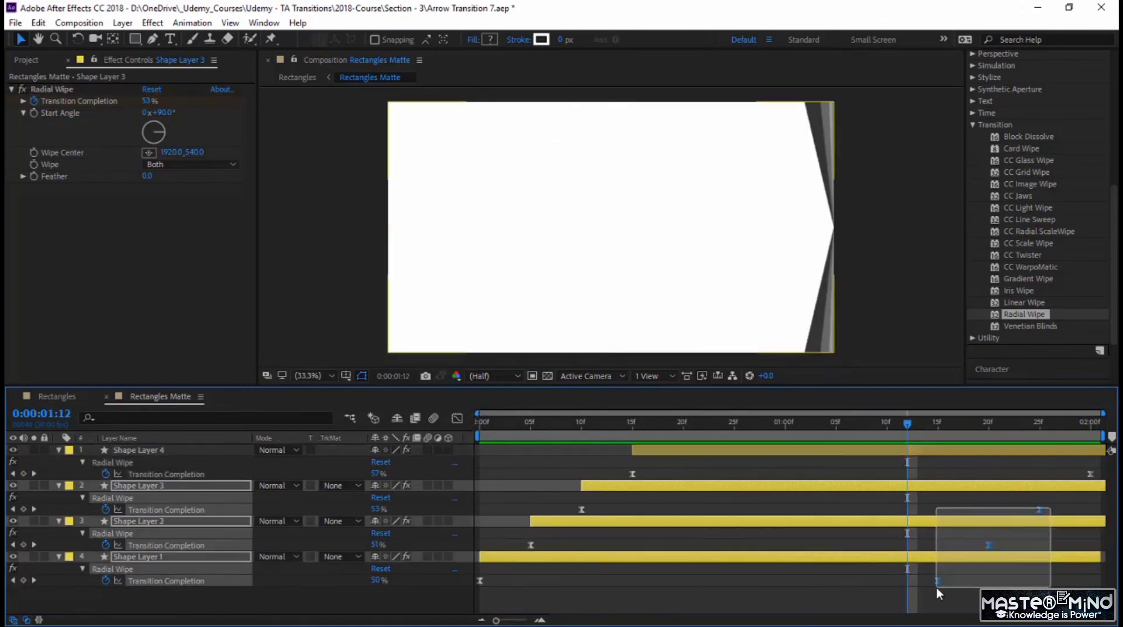
left_click_drag(1040, 515, 964, 603)
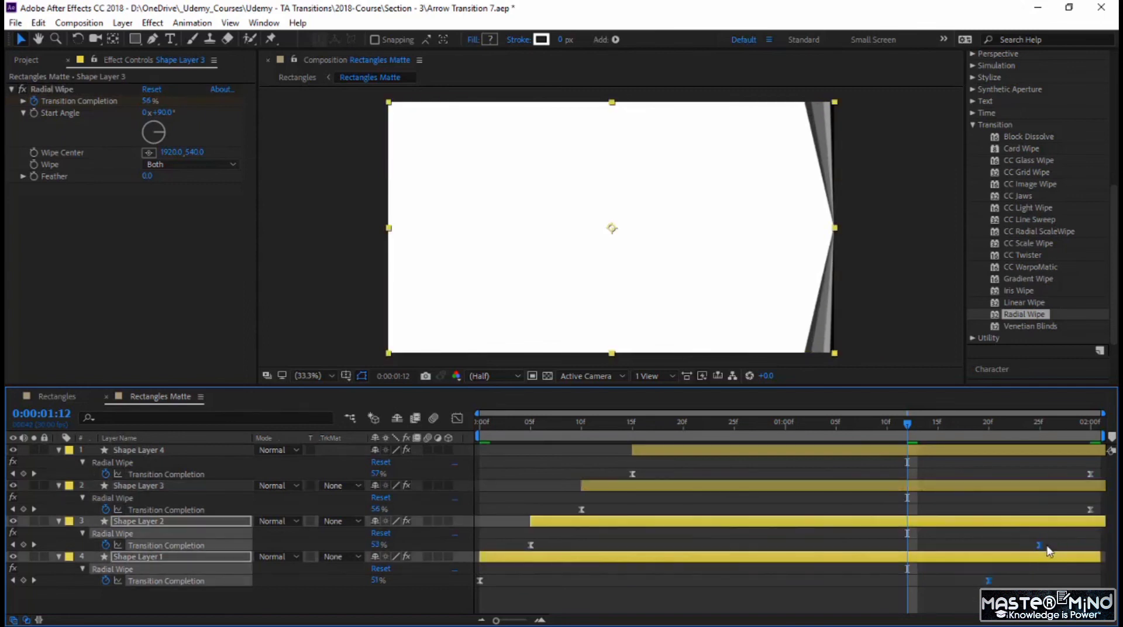
left_click_drag(1048, 539, 976, 594)
left_click_drag(1040, 547, 1090, 546)
left_click_drag(1040, 581, 1092, 580)
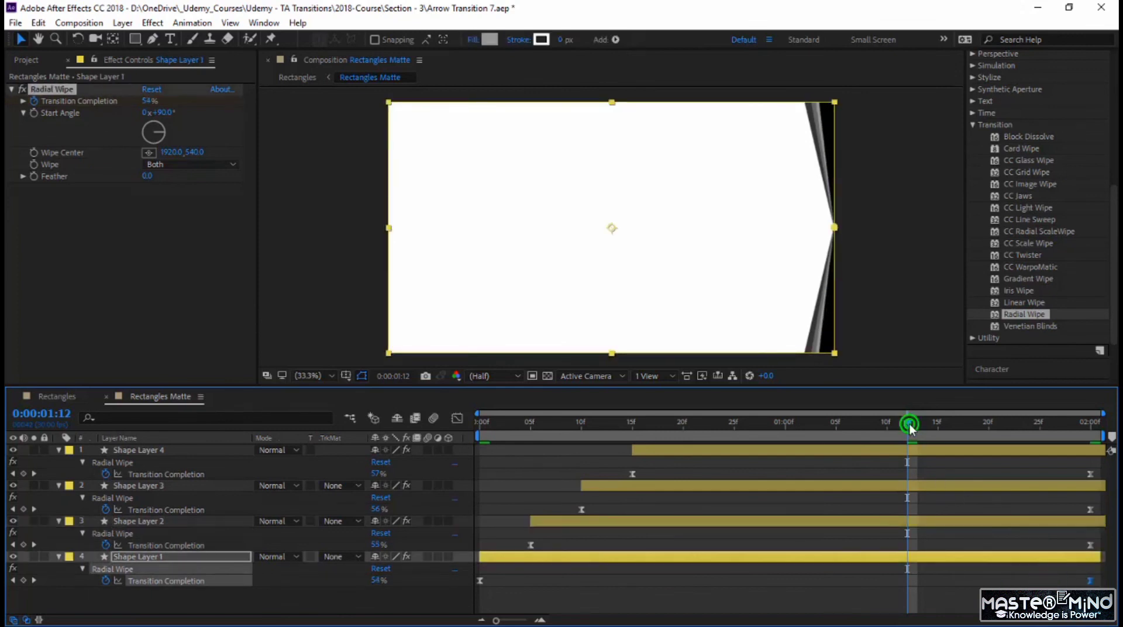
left_click_drag(909, 424, 401, 434)
key("space")
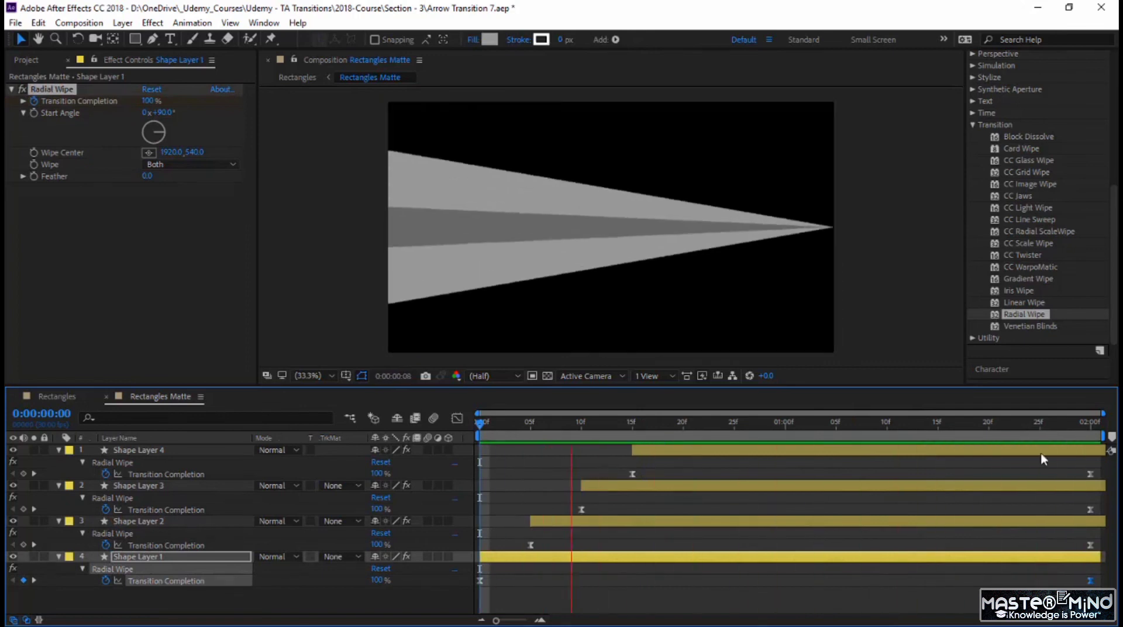
left_click(898, 462)
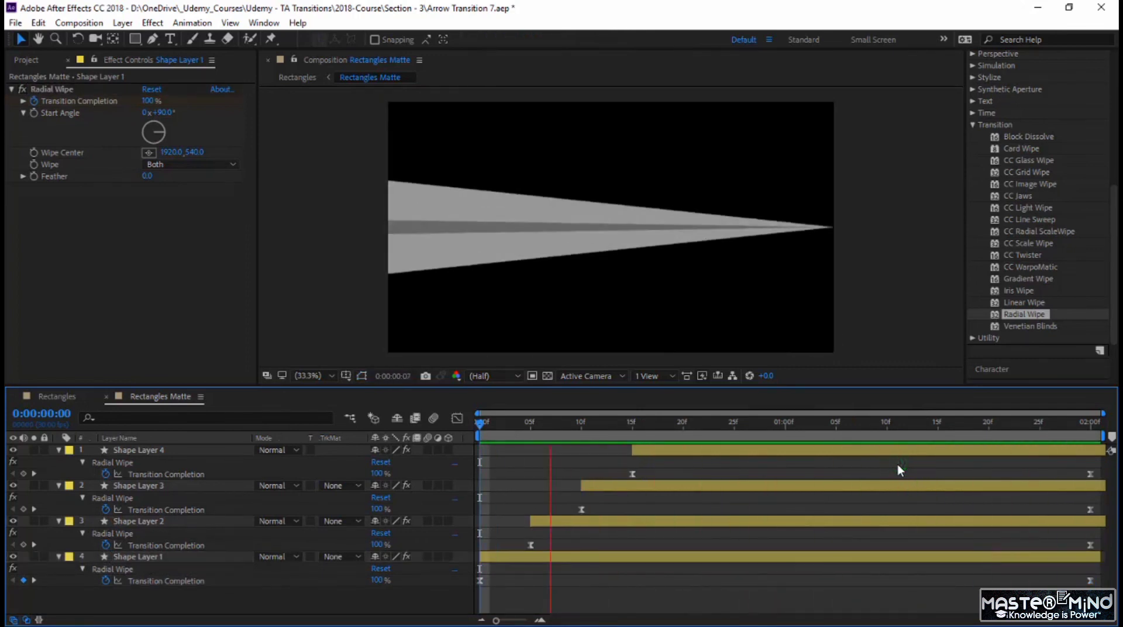
Step: Undo the keyframe alignment to restore the staggered end keyframes of Shape Layers 1, 2 and 3
key("ctrl+z")
key("ctrl+z")
key("ctrl+z")
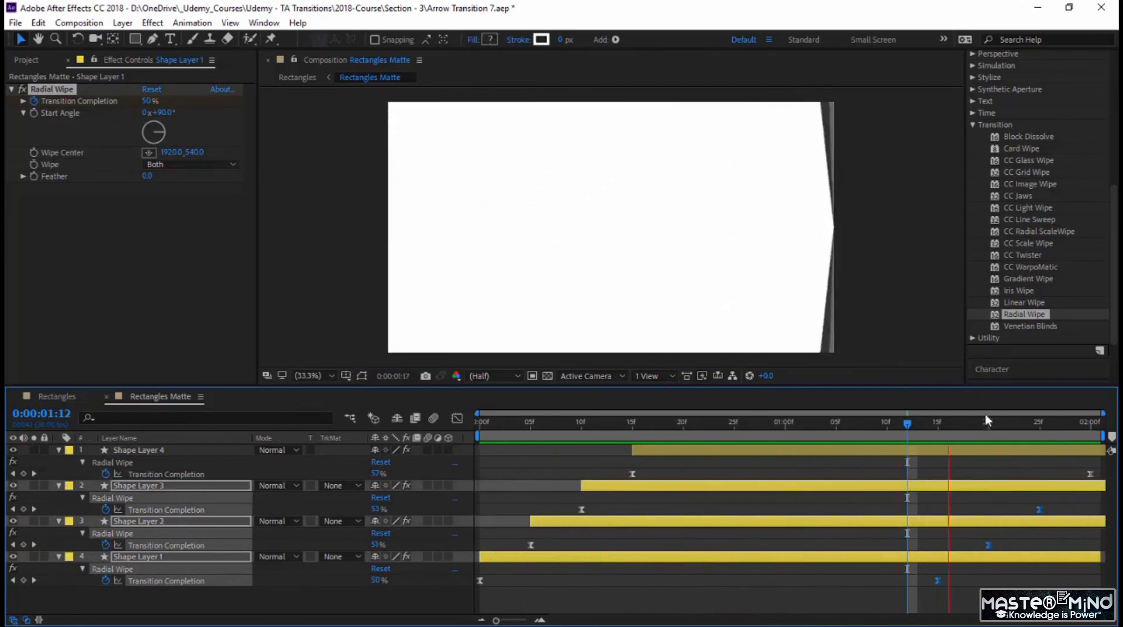
Step: Preview the slower staggered transition in the Rectangles composition from 0:00:02:17
left_click(47, 396)
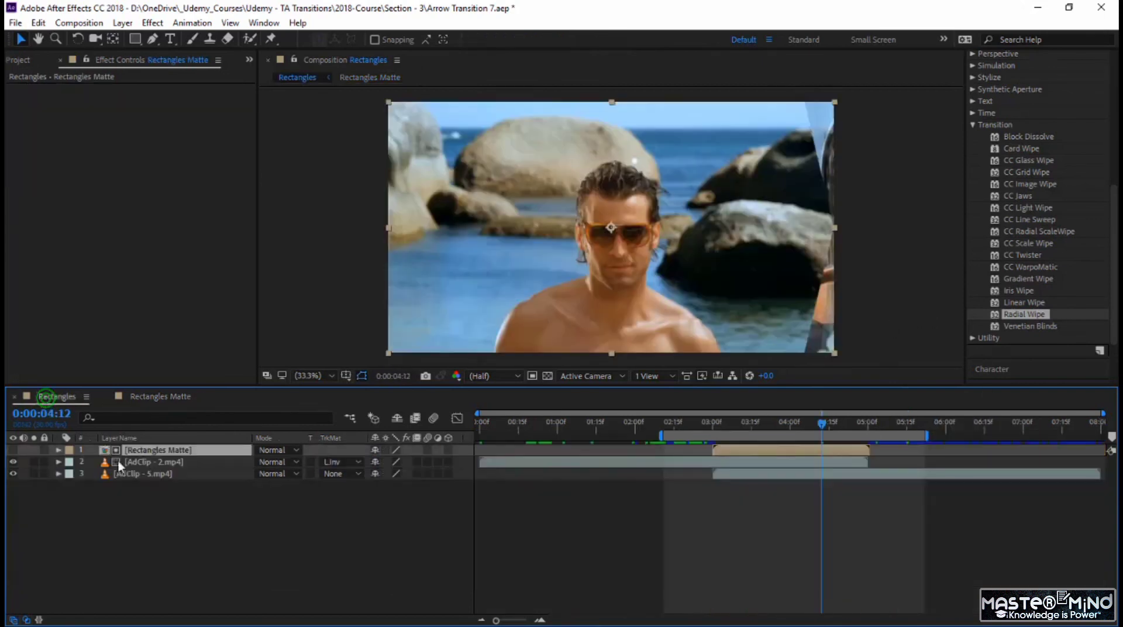
left_click(678, 421)
key("space")
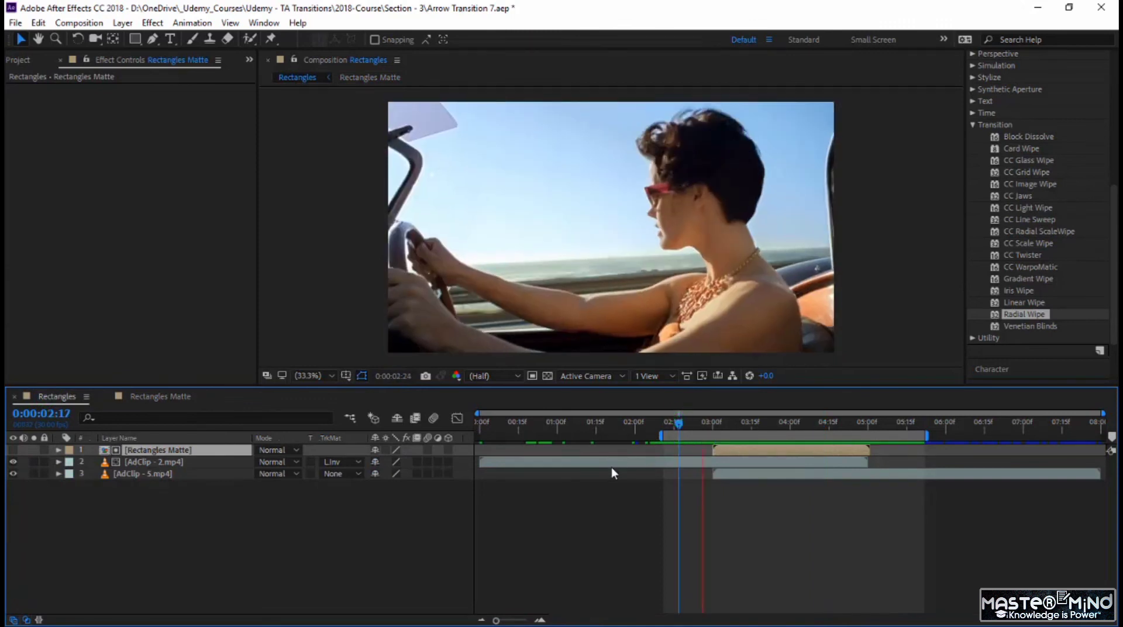